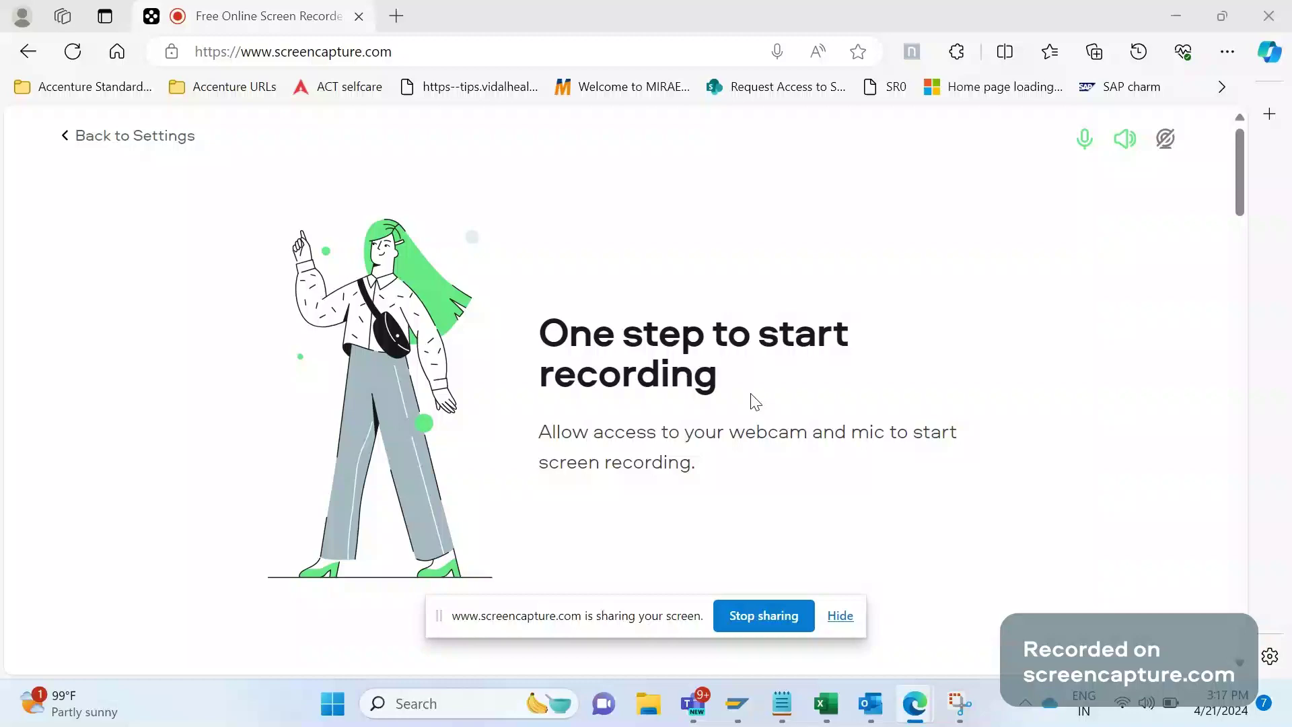
- Switch to the SAP General Table Display window and load the field list of table VBAK
{"action": "mouse_move", "coordinate": [737, 703]}
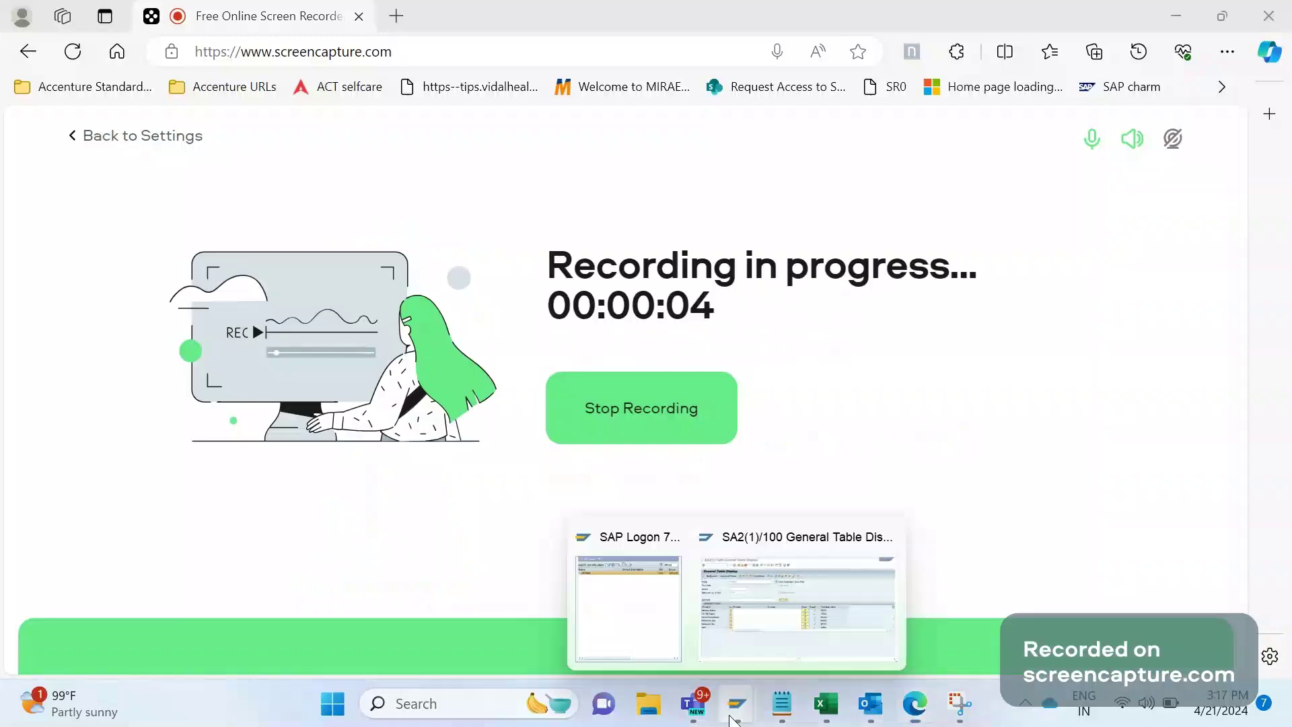
{"action": "left_click", "coordinate": [801, 592]}
{"action": "left_click", "coordinate": [267, 157]}
{"action": "key", "text": "ctrl+a"}
{"action": "type", "text": "VBSK"}
{"action": "key", "text": "BackSpace"}
{"action": "key", "text": "BackSpace"}
{"action": "type", "text": "AK"}
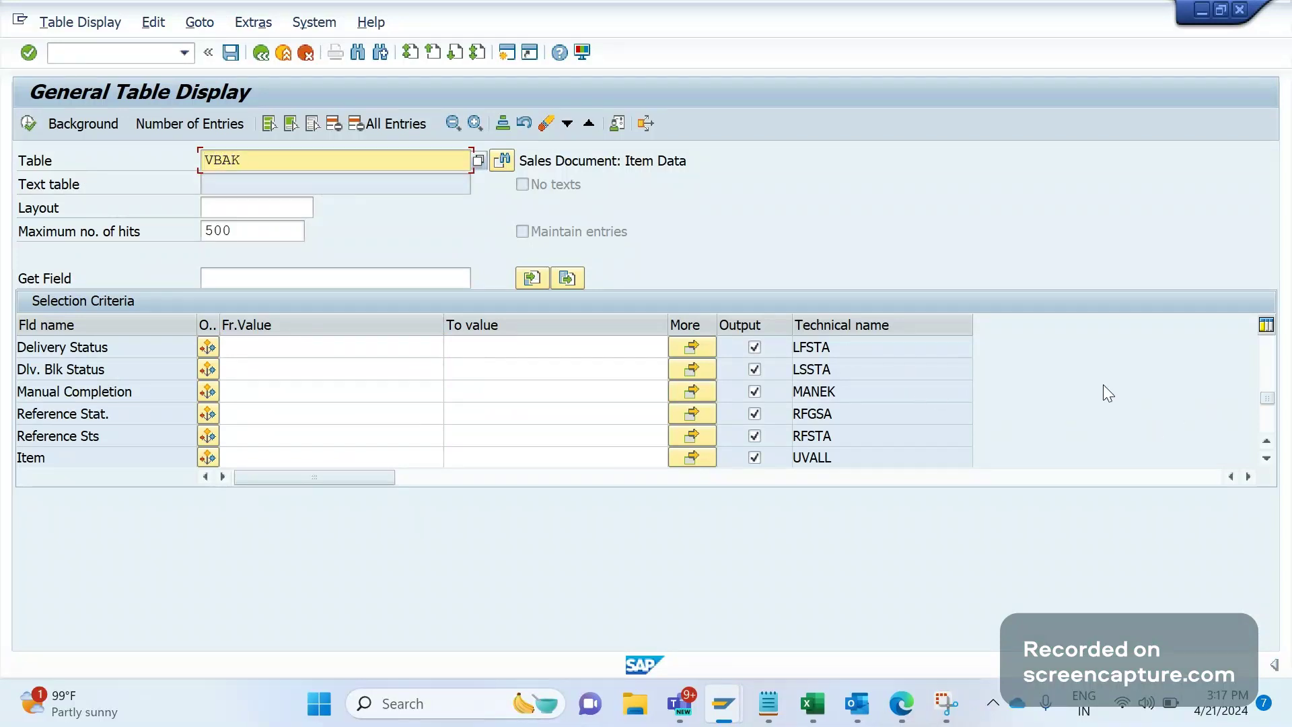
{"action": "key", "text": "Return"}
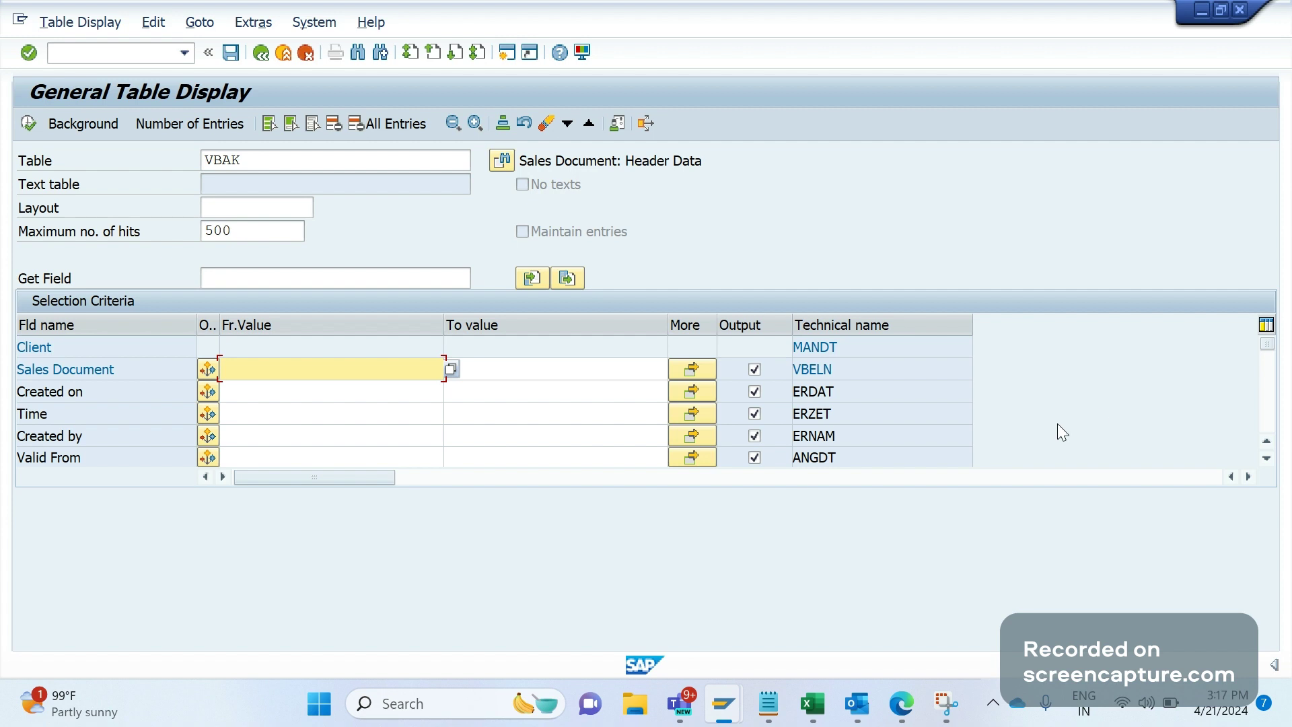
- Examine the VBAK table name and its Sales Document field with technical name VBELN
{"action": "double_click", "coordinate": [262, 167]}
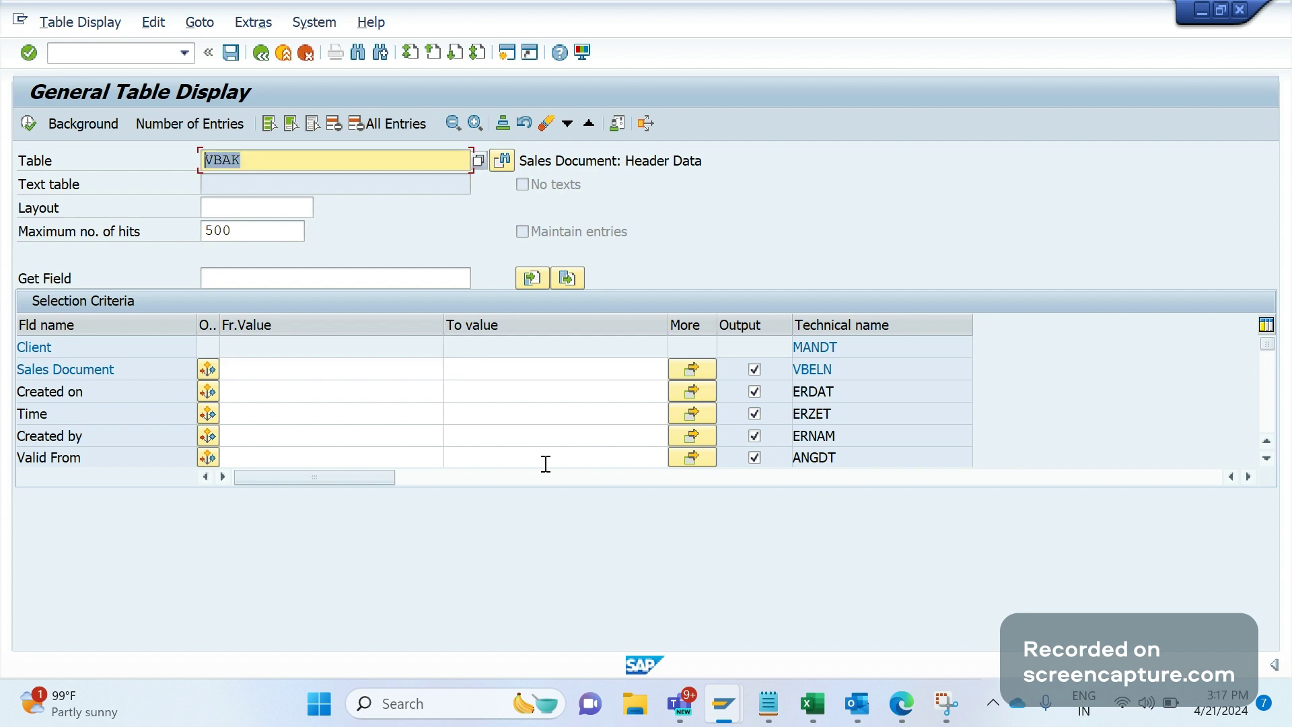
{"action": "left_click", "coordinate": [848, 372]}
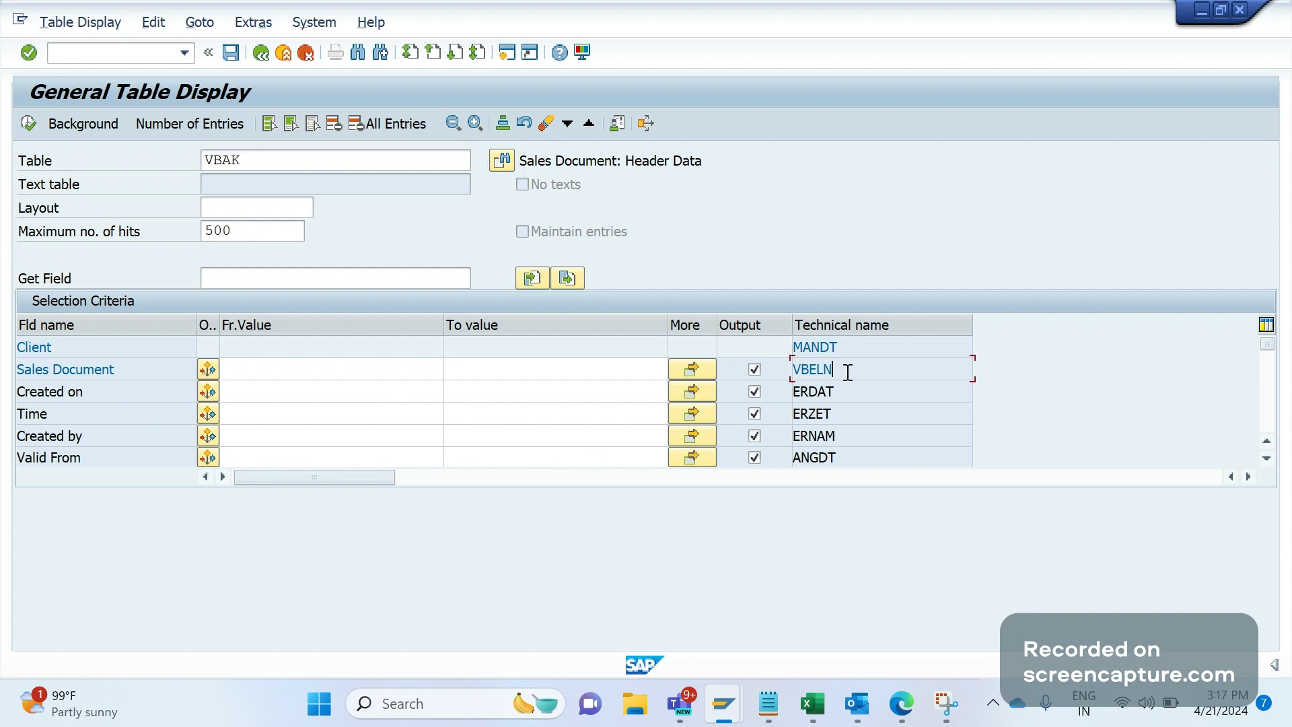
{"action": "double_click", "coordinate": [848, 372]}
{"action": "double_click", "coordinate": [108, 372]}
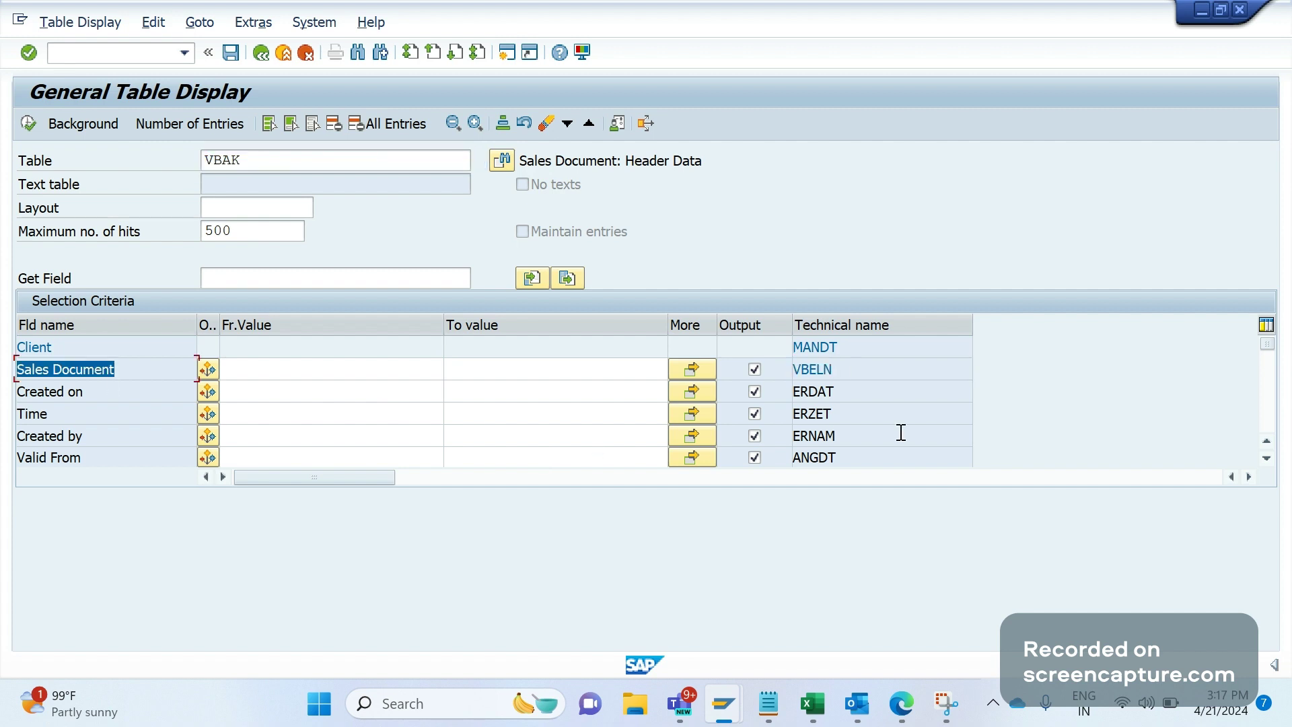
{"action": "left_click", "coordinate": [811, 371]}
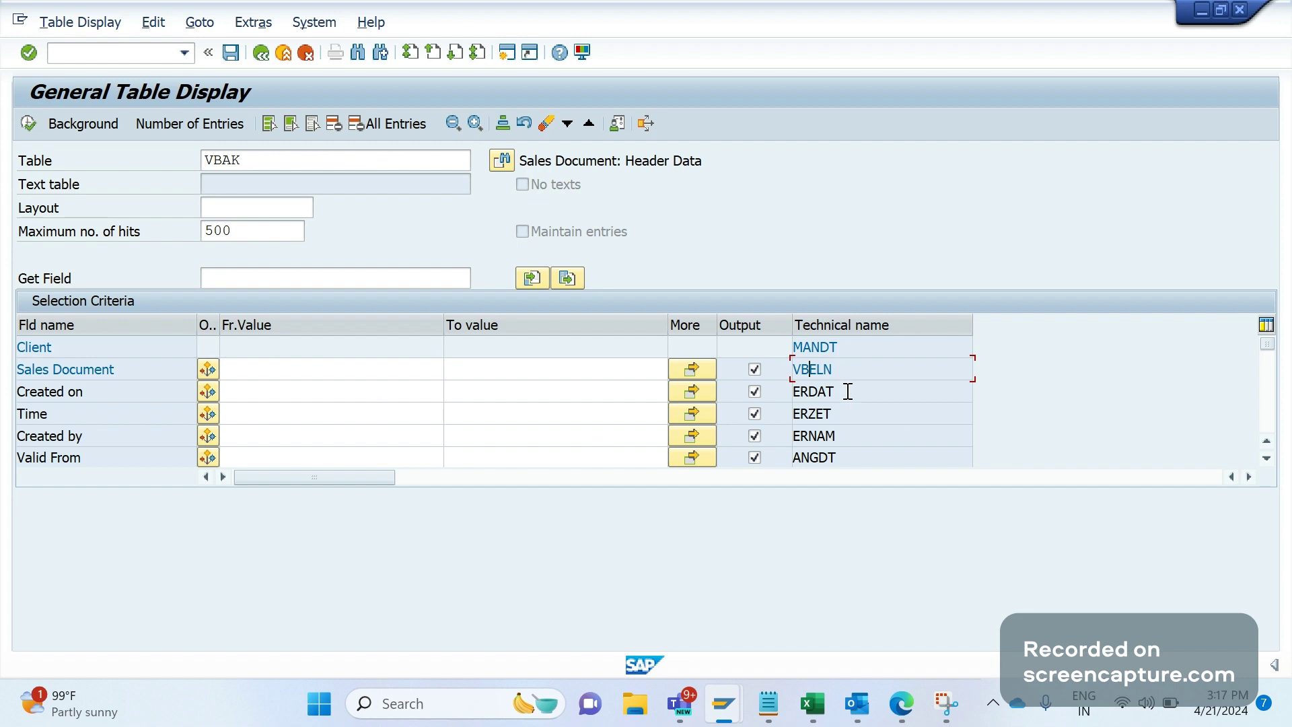
{"action": "key", "text": "ctrl+a"}
{"action": "left_click", "coordinate": [98, 375]}
{"action": "double_click", "coordinate": [99, 375]}
{"action": "double_click", "coordinate": [840, 367]}
- Review the technical names of the creation fields: ERDAT for date, ERZET for time and ERNAM for creator
{"action": "key", "text": "Down"}
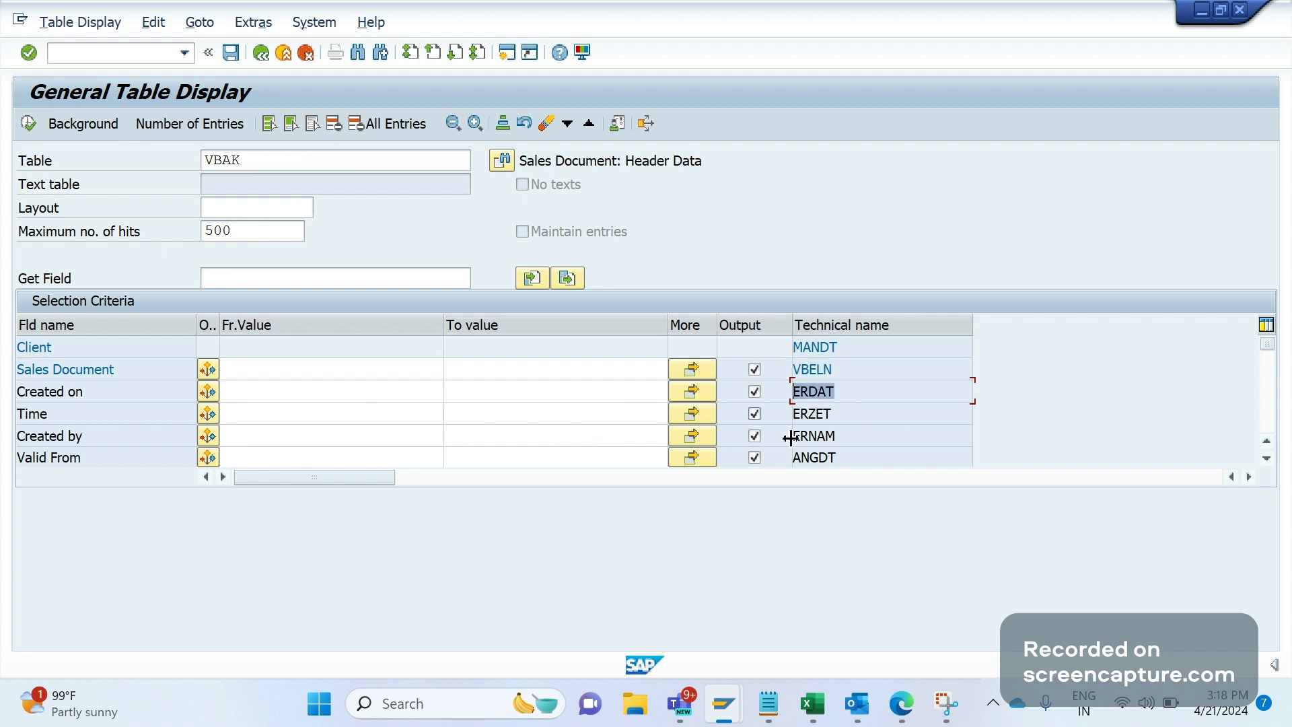
{"action": "left_click_drag", "start_coordinate": [836, 394], "coordinate": [271, 448]}
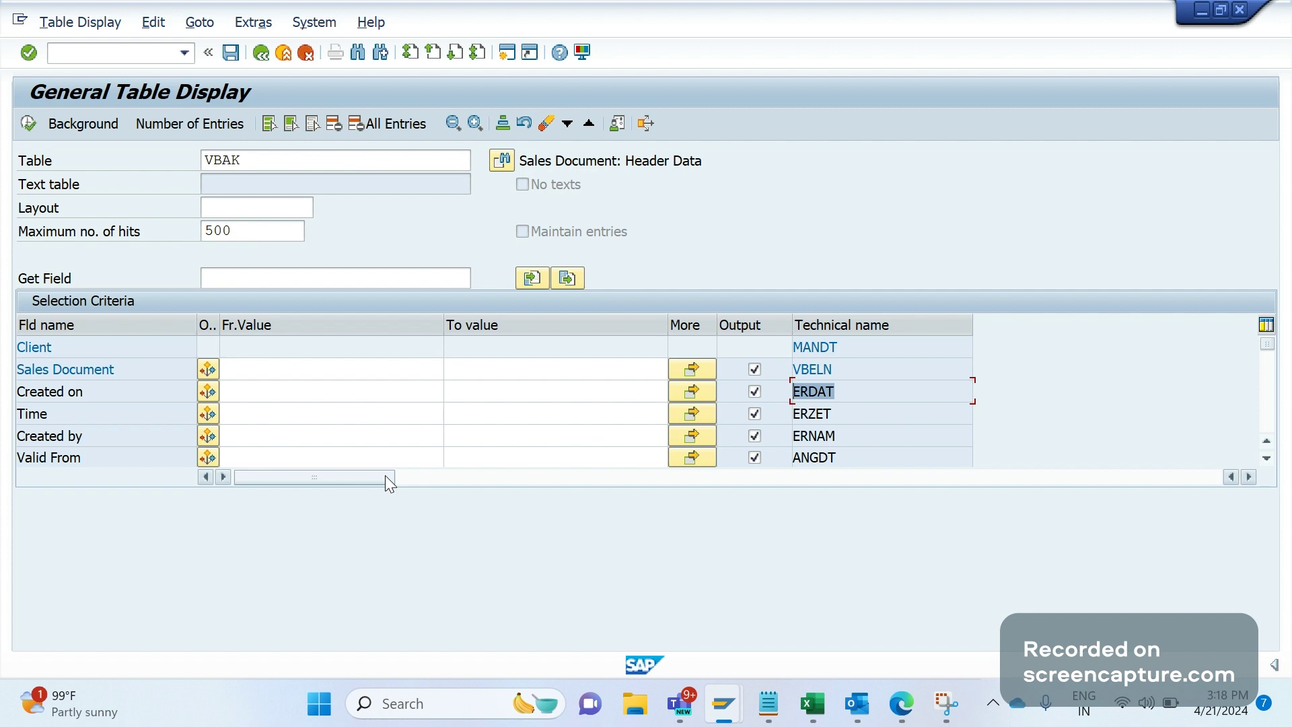
{"action": "left_click", "coordinate": [882, 396]}
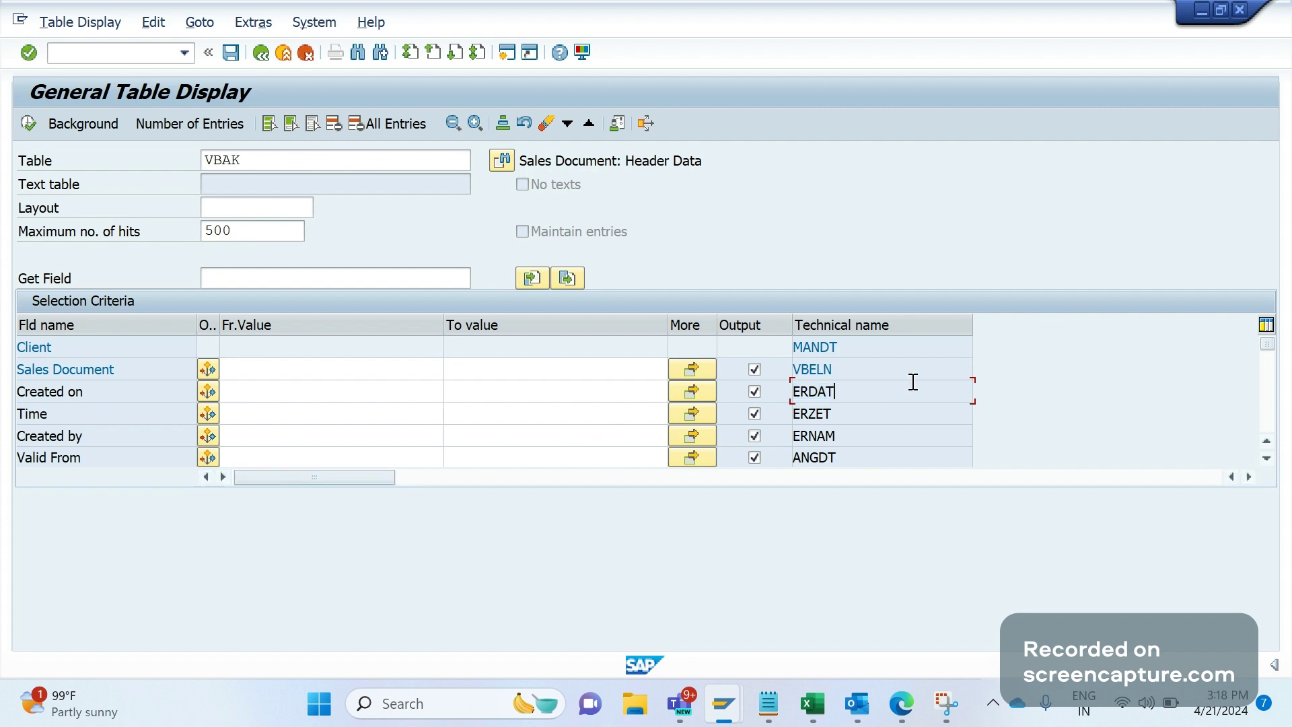
{"action": "left_click_drag", "start_coordinate": [876, 411], "coordinate": [756, 413]}
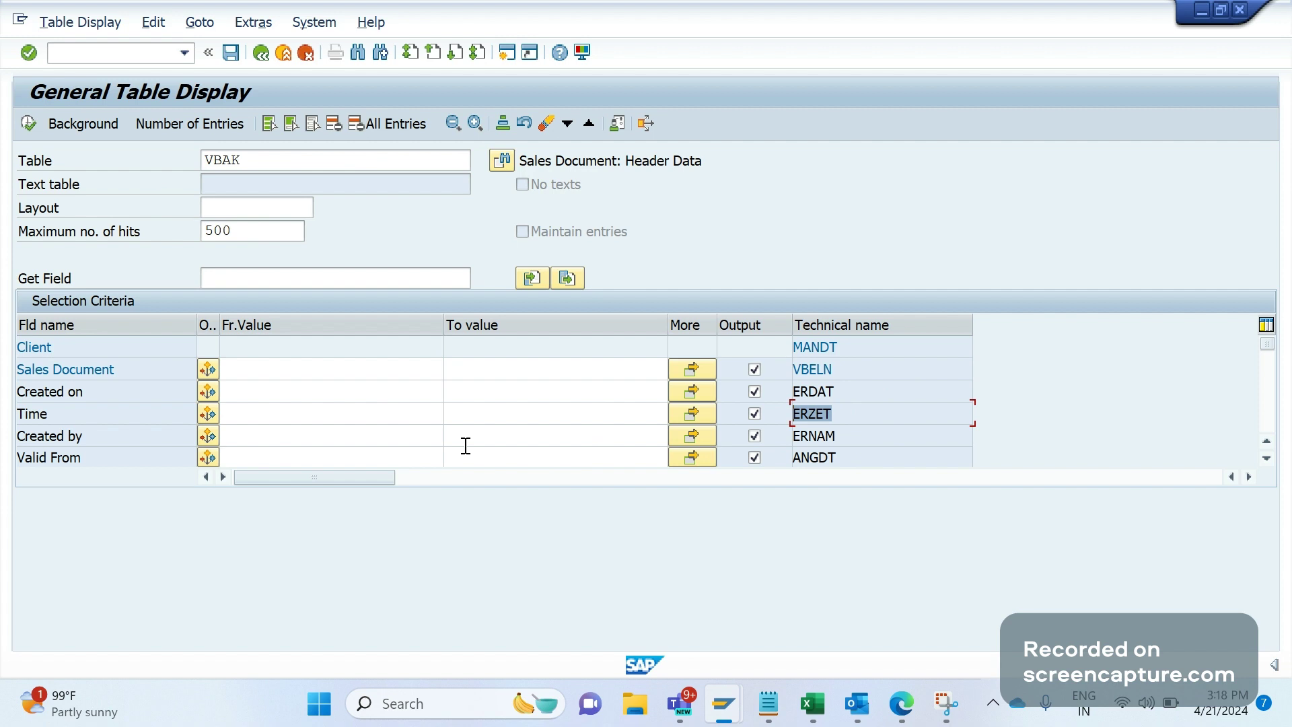
{"action": "left_click_drag", "start_coordinate": [852, 399], "coordinate": [793, 395]}
{"action": "double_click", "coordinate": [799, 414]}
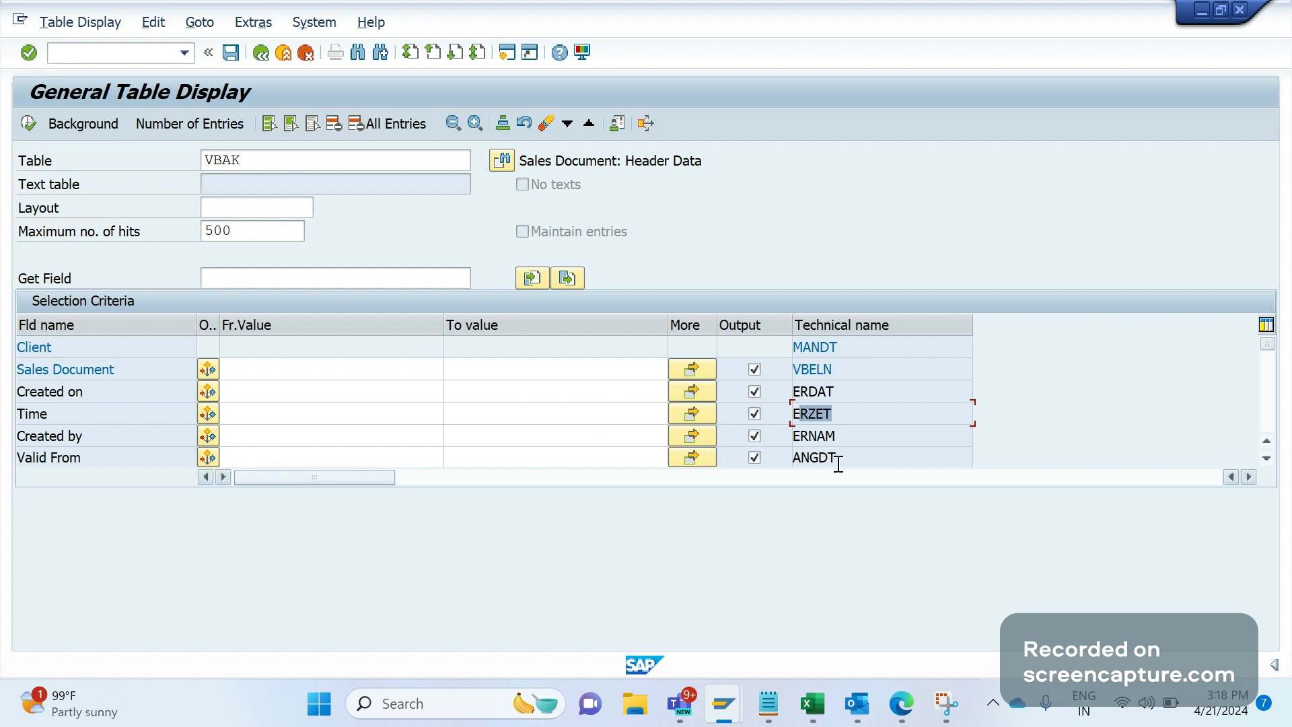
{"action": "left_click_drag", "start_coordinate": [838, 441], "coordinate": [791, 441]}
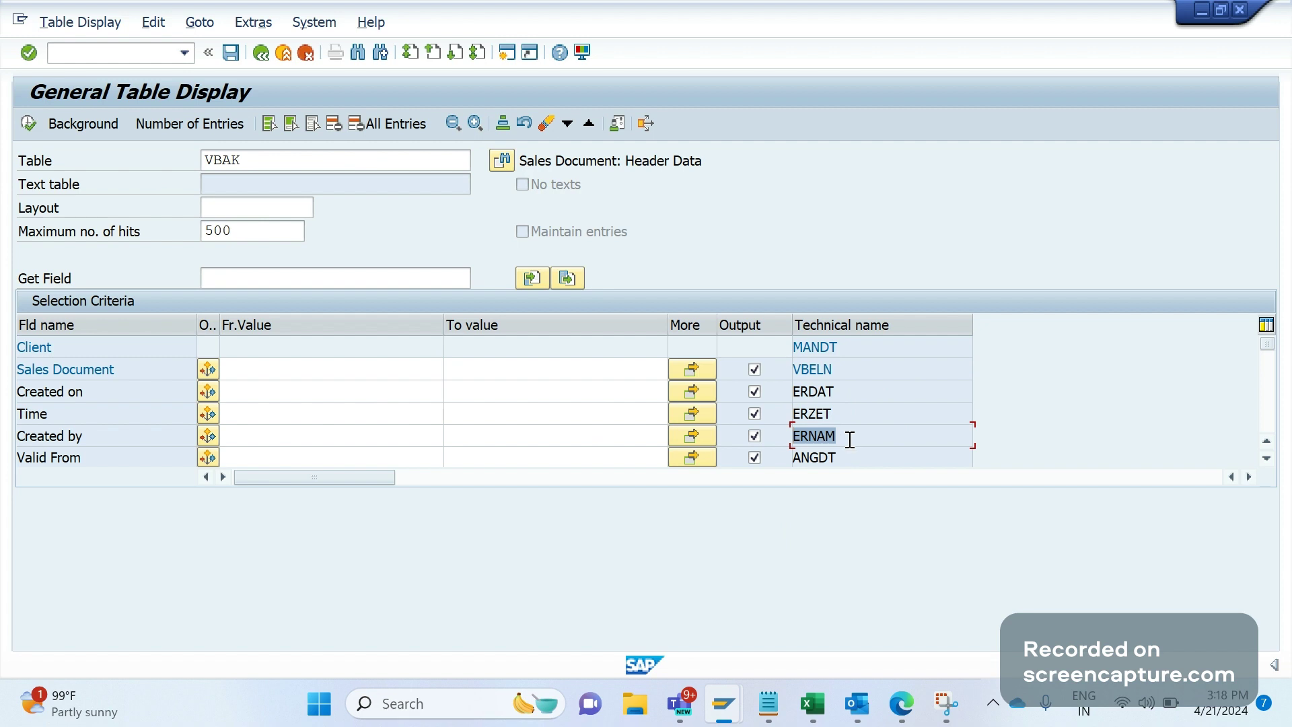
{"action": "left_click", "coordinate": [874, 503]}
- Go to the Document Cat. field further down the list and highlight its technical name VBTYP
{"action": "double_click", "coordinate": [864, 444]}
{"action": "key", "text": "Page_Down"}
{"action": "key", "text": "Up"}
{"action": "key", "text": "Up"}
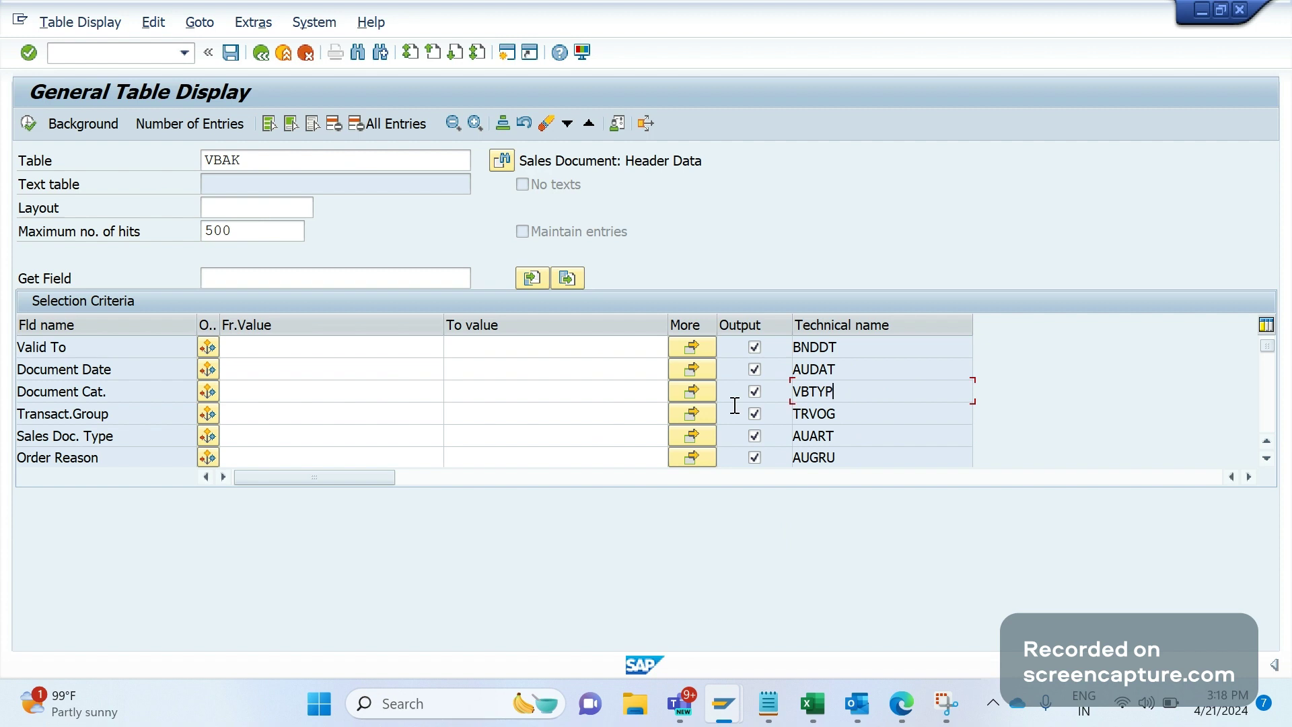
{"action": "key", "text": "shift+Home"}
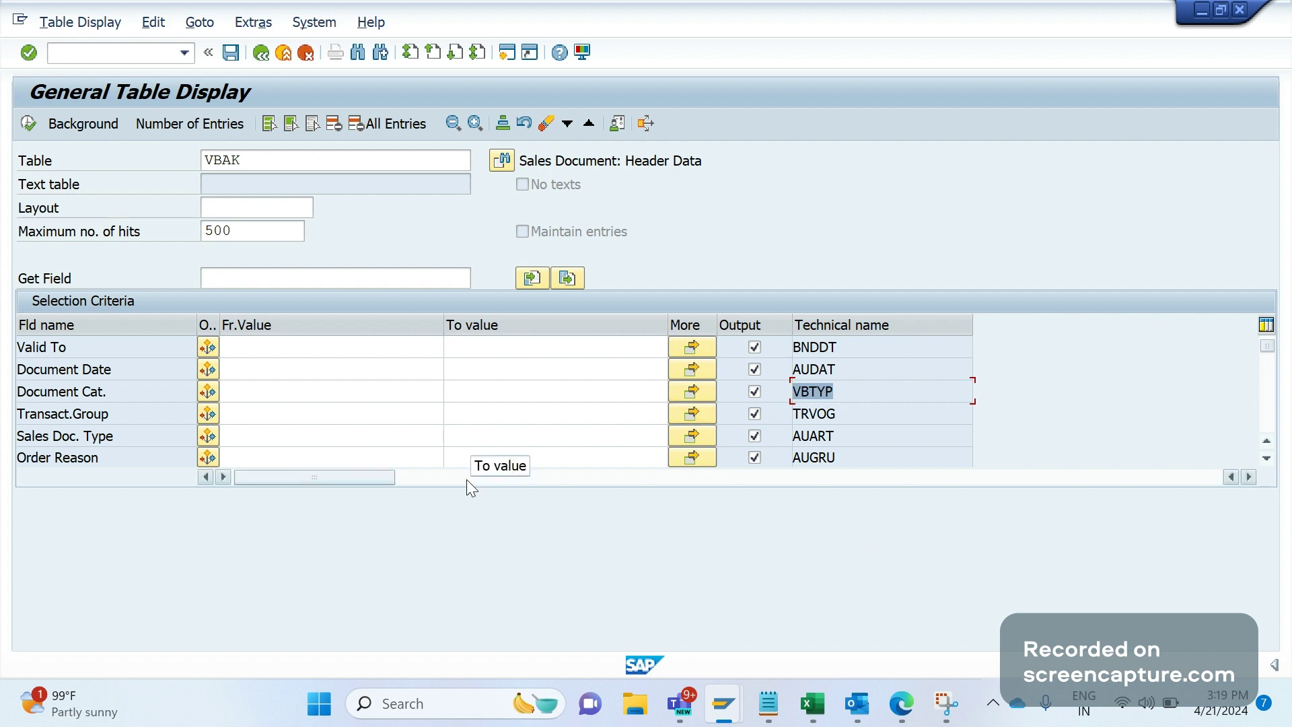
- Look through the possible values for Document Cat., such as Inquiry, Quotation and Returns, and close the list without choosing one
{"action": "left_click", "coordinate": [399, 395]}
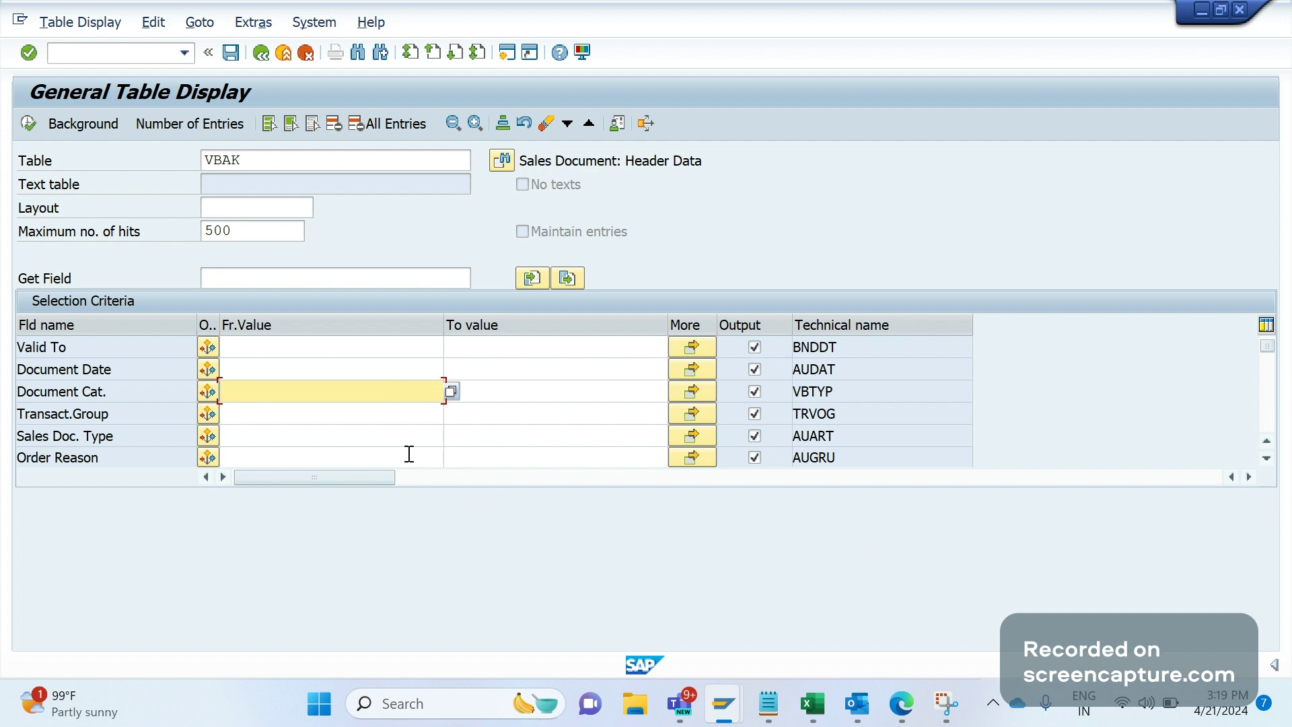
{"action": "left_click", "coordinate": [452, 391]}
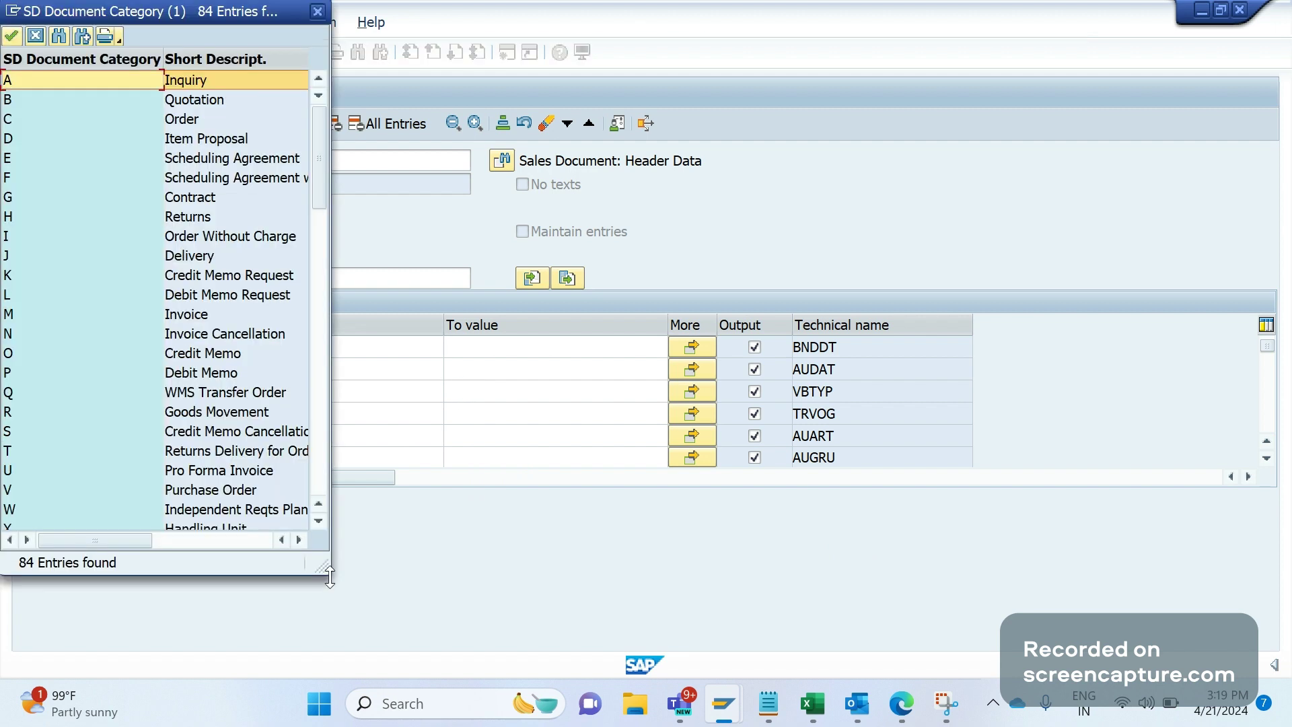
{"action": "left_click_drag", "start_coordinate": [328, 573], "coordinate": [571, 582]}
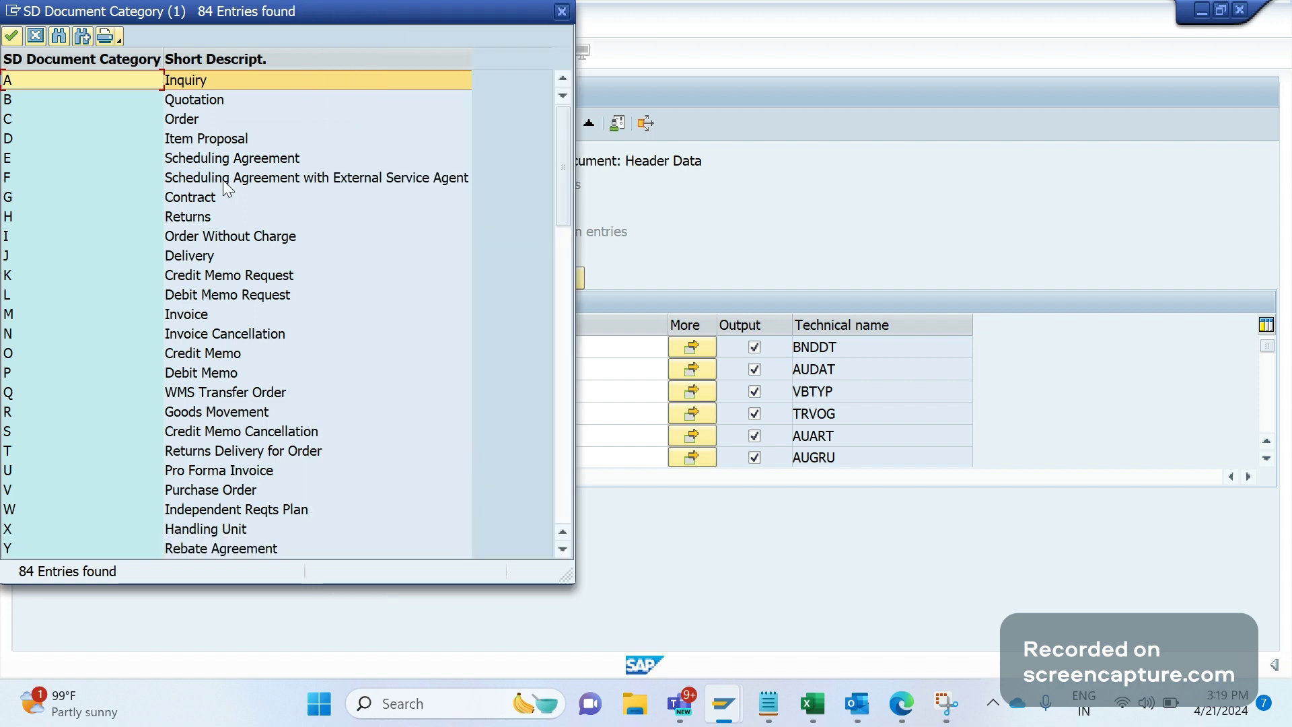
{"action": "key", "text": "Down"}
{"action": "key", "text": "Down"}
{"action": "key", "text": "Up"}
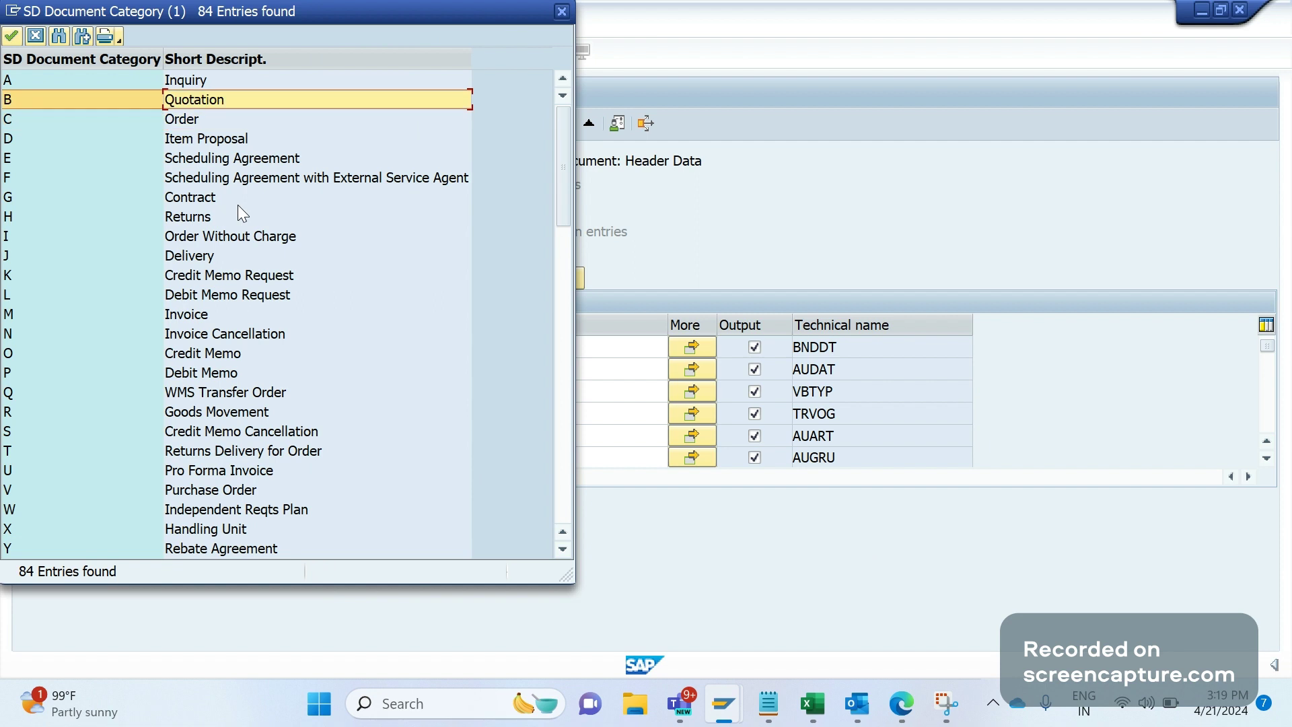
{"action": "key", "text": "Up"}
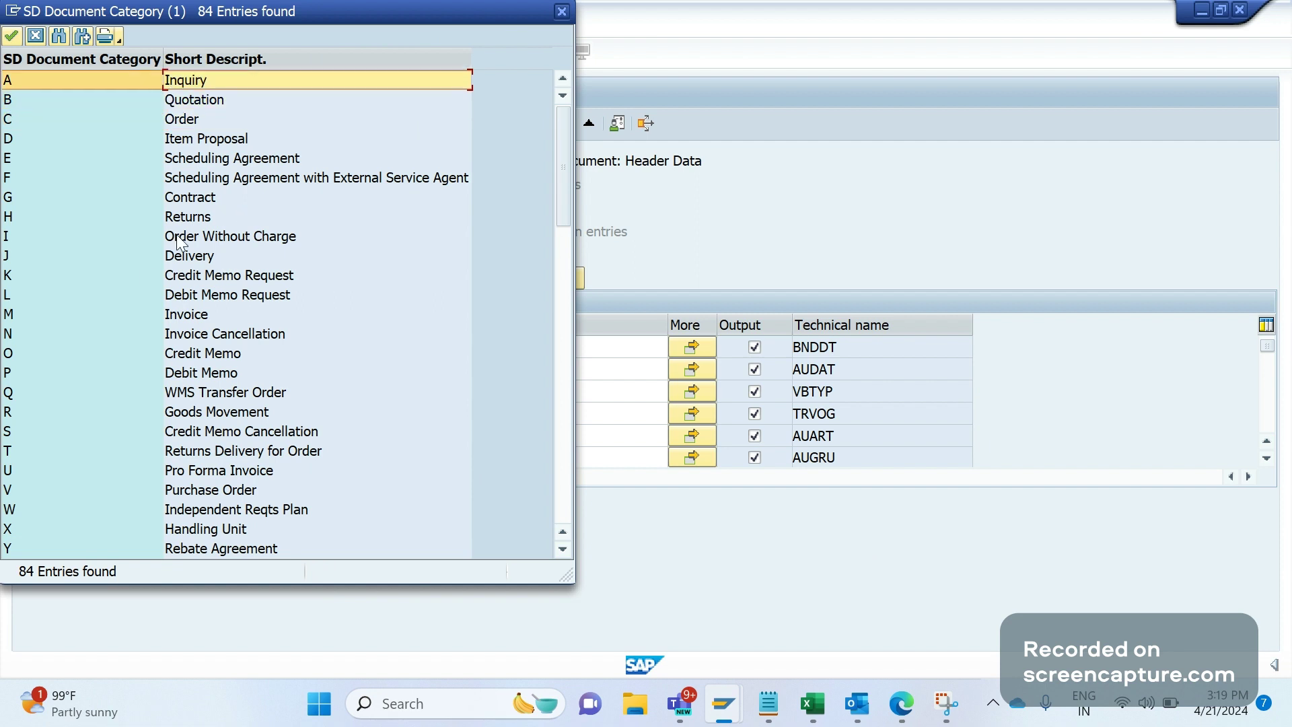
{"action": "left_click", "coordinate": [358, 222]}
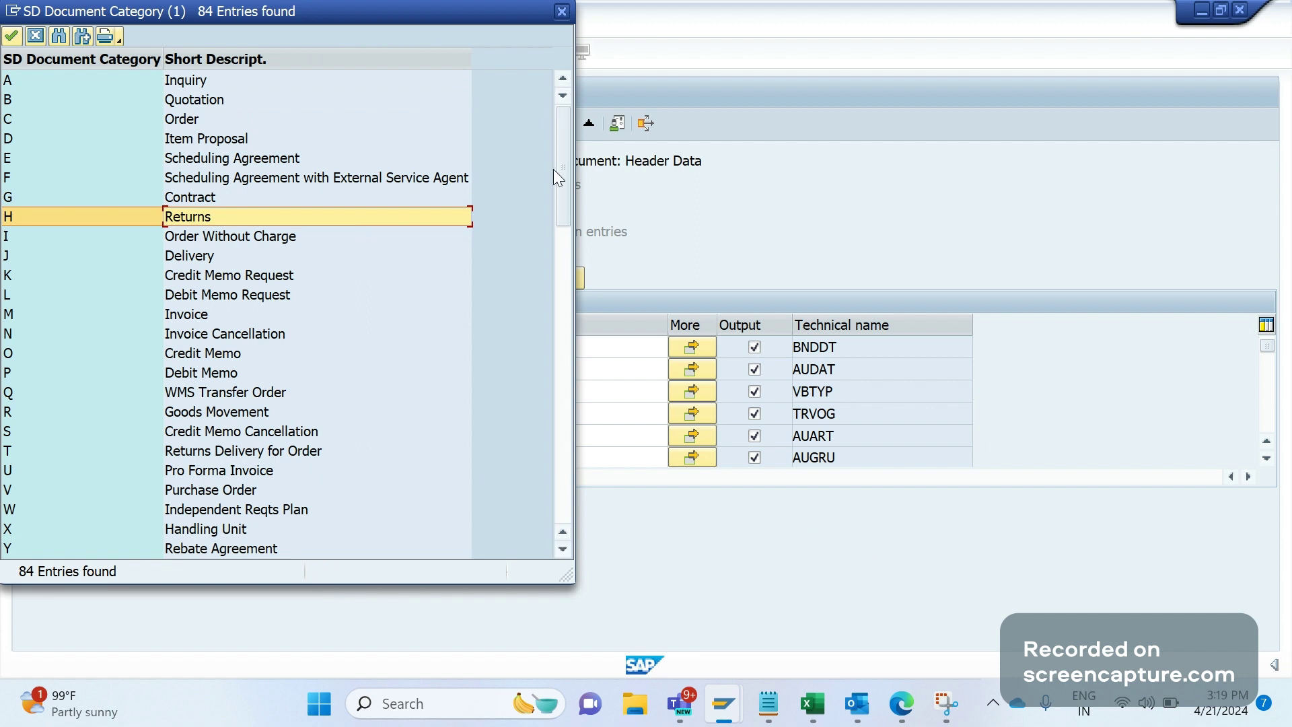
{"action": "left_click", "coordinate": [562, 12]}
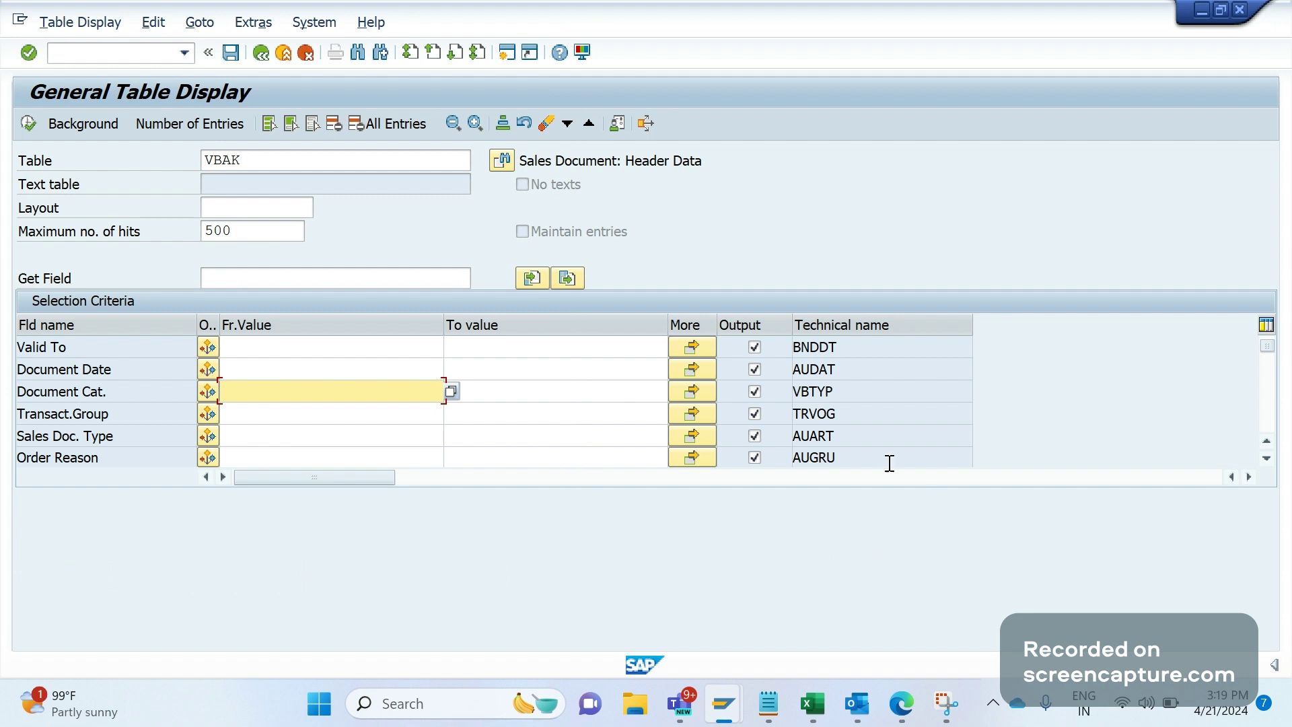
- Highlight the technical name AUART, browse the possible Sales Doc. Type values, and close the list without choosing one
{"action": "left_click_drag", "start_coordinate": [864, 438], "coordinate": [715, 459]}
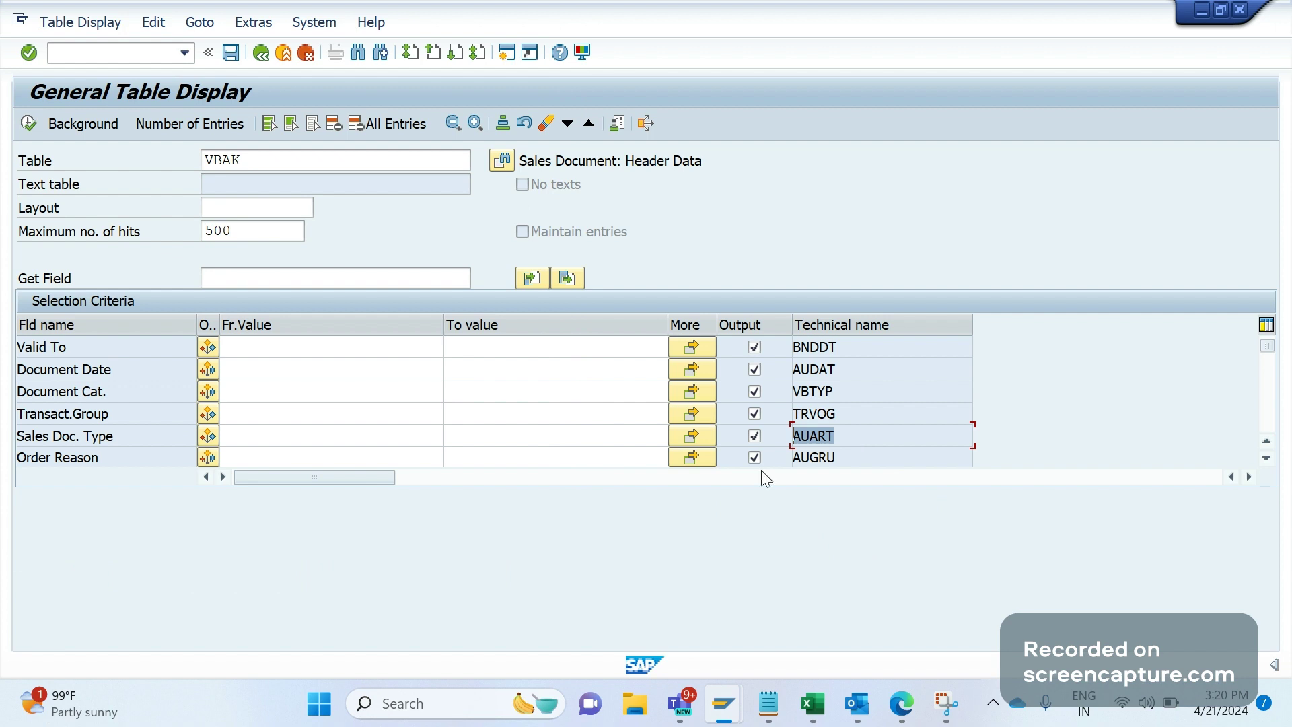
{"action": "left_click", "coordinate": [428, 438]}
{"action": "left_click", "coordinate": [451, 436]}
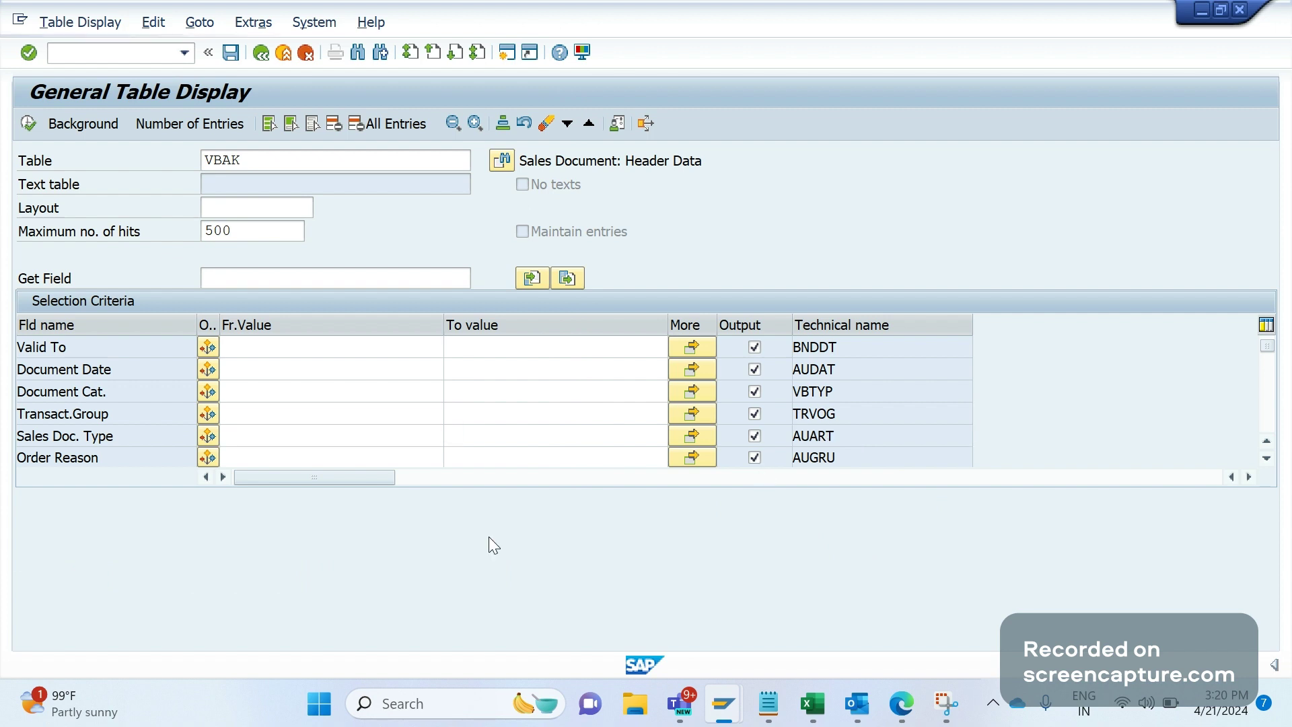
{"action": "key", "text": "F4"}
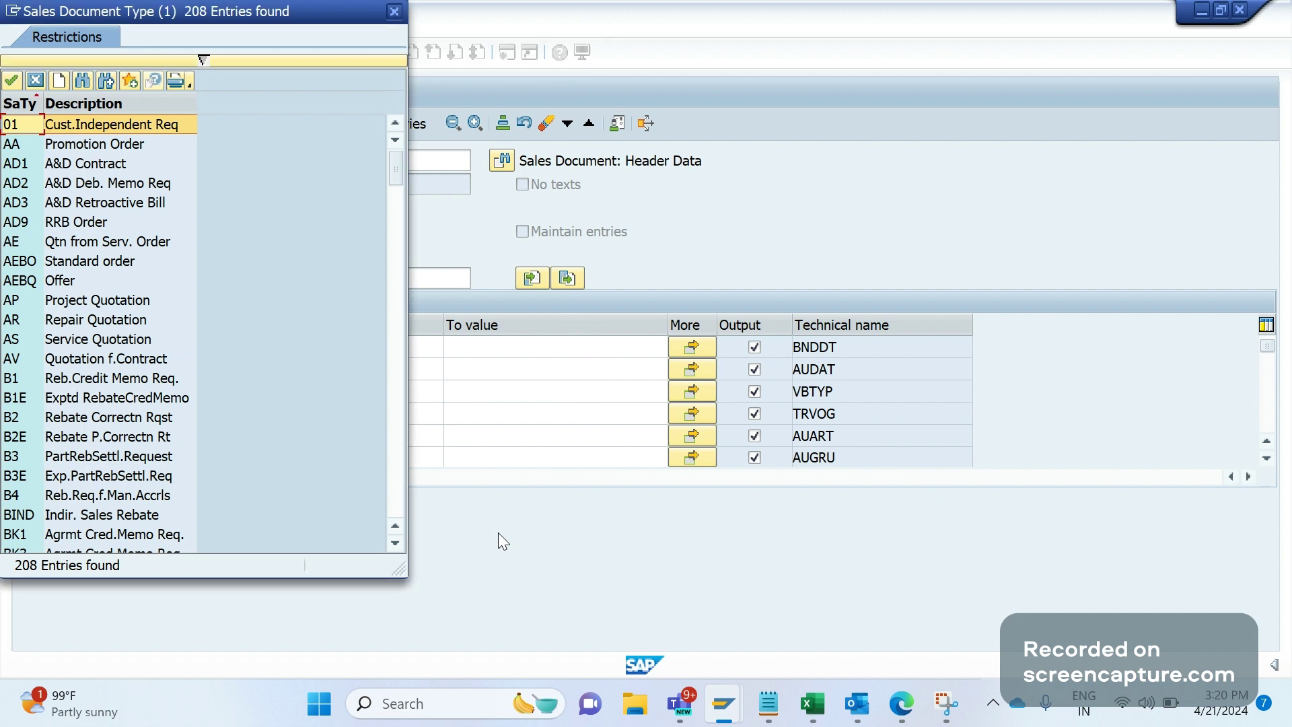
{"action": "scroll", "coordinate": [65, 409], "scroll_direction": "down", "scroll_amount": 6}
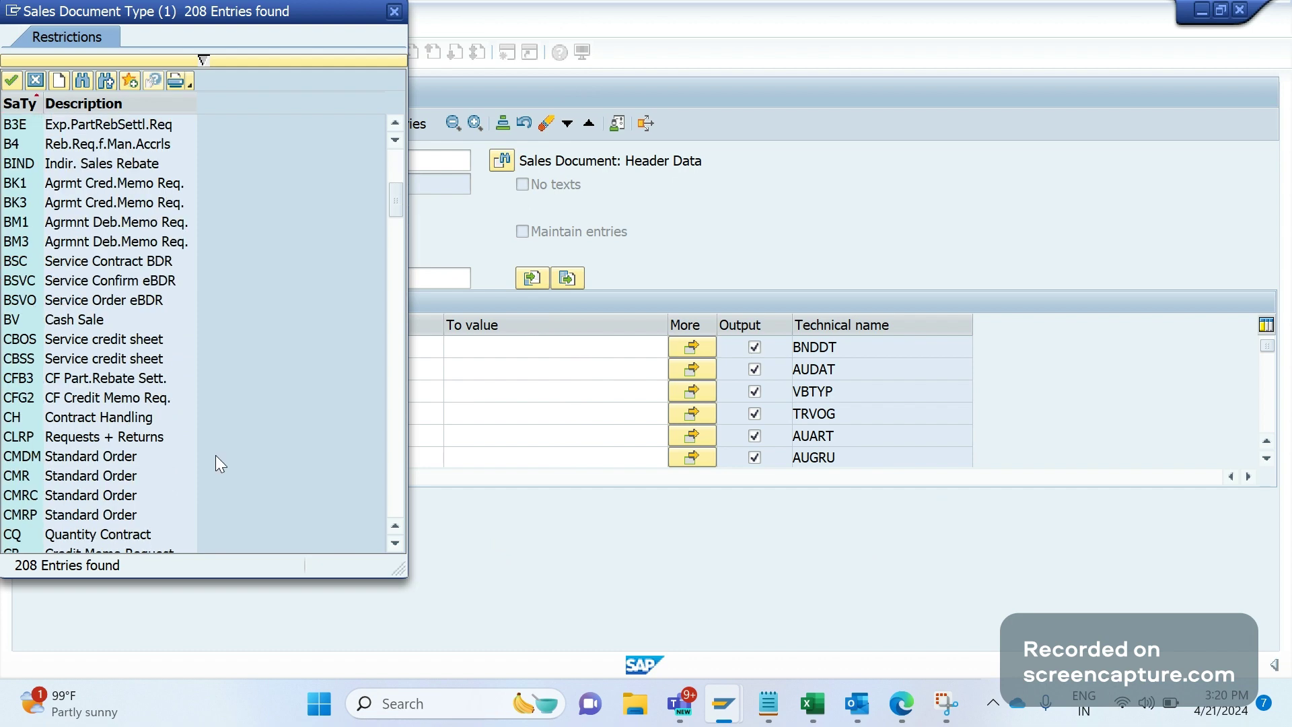
{"action": "scroll", "coordinate": [228, 459], "scroll_direction": "down", "scroll_amount": 7}
{"action": "scroll", "coordinate": [229, 459], "scroll_direction": "down", "scroll_amount": 7}
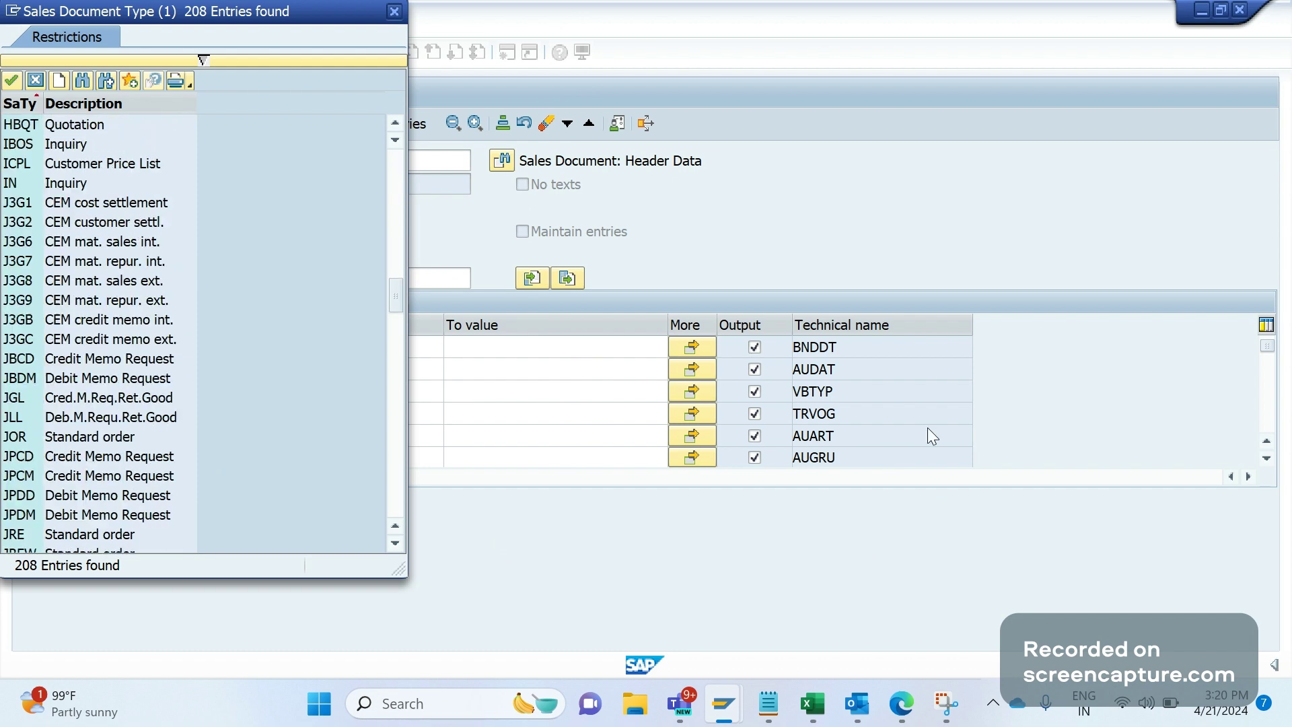
{"action": "key", "text": "Escape"}
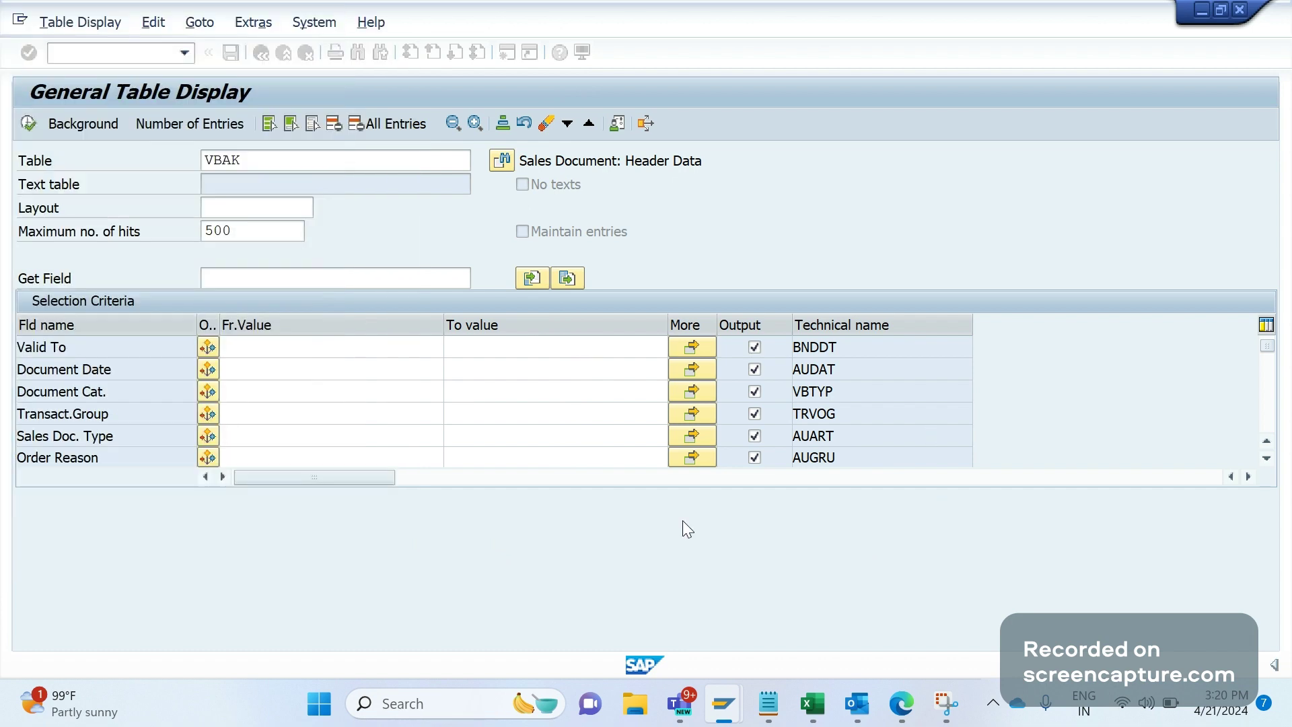
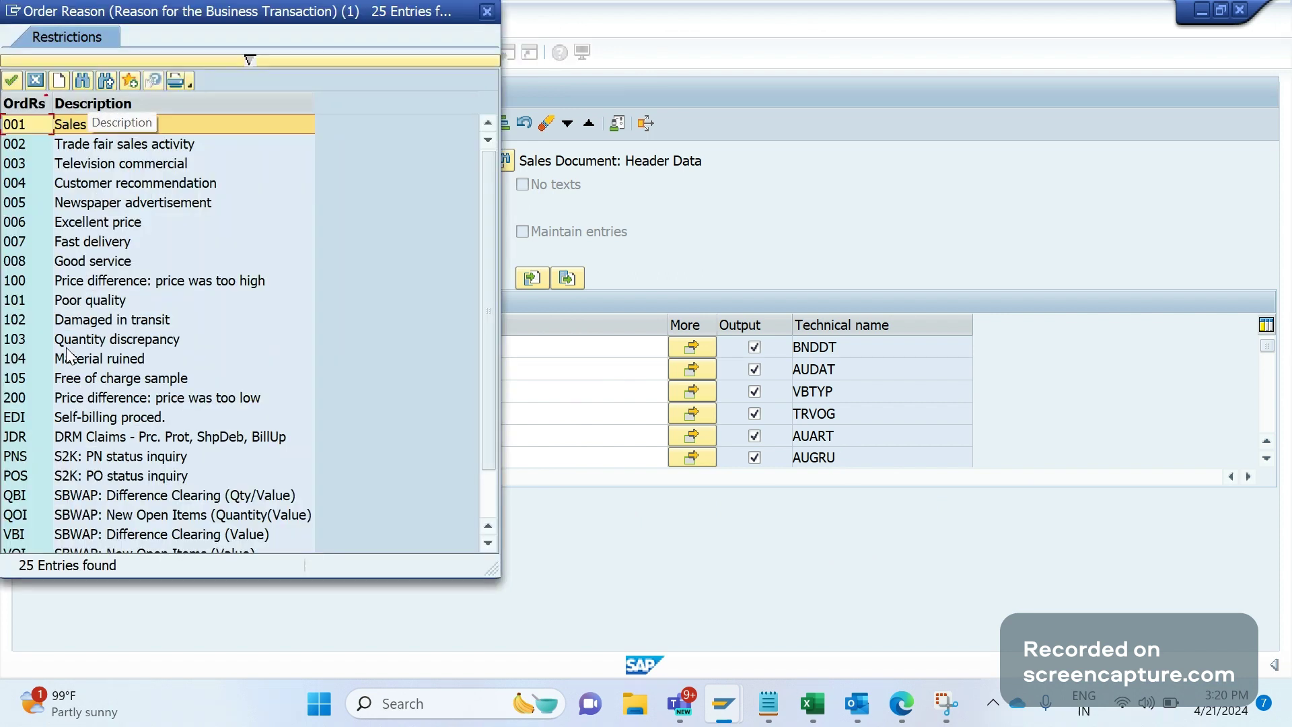
- Close the Order Reason value list without choosing one, and highlight the Delivery Block field and its technical name LIFSK
{"action": "left_click", "coordinate": [484, 13]}
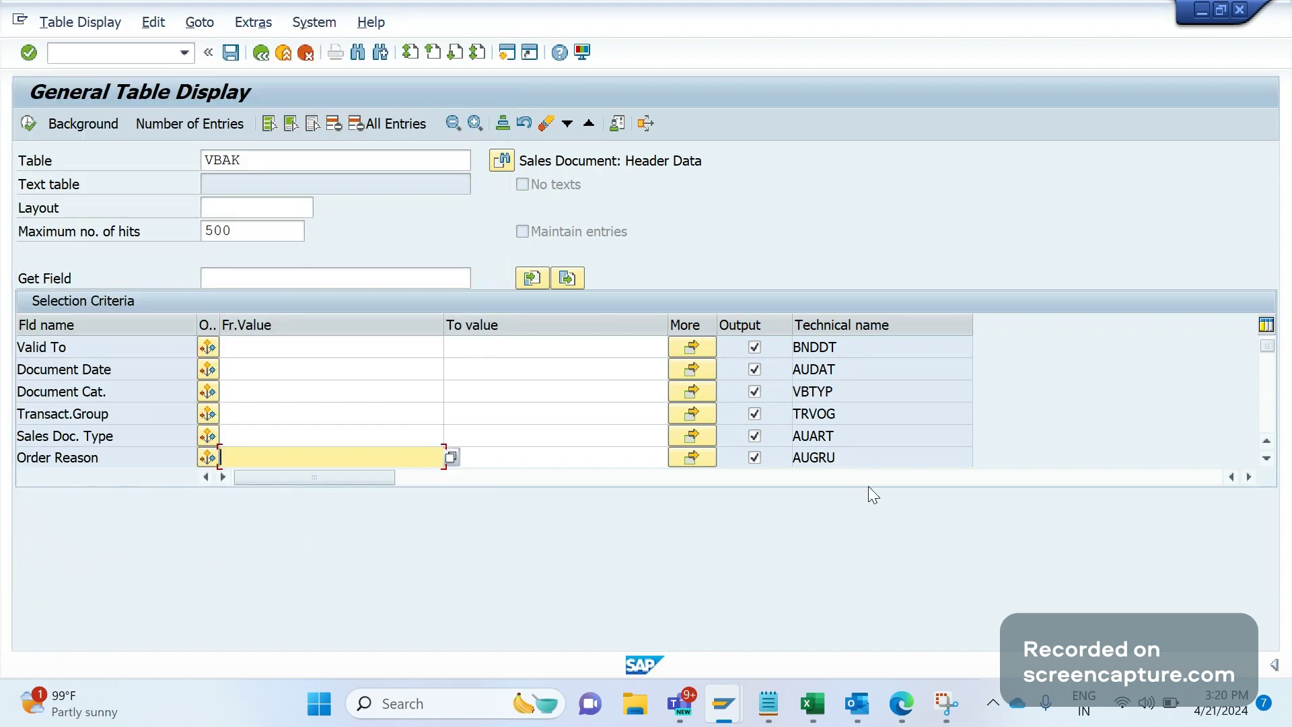
{"action": "key", "text": "Page_Down"}
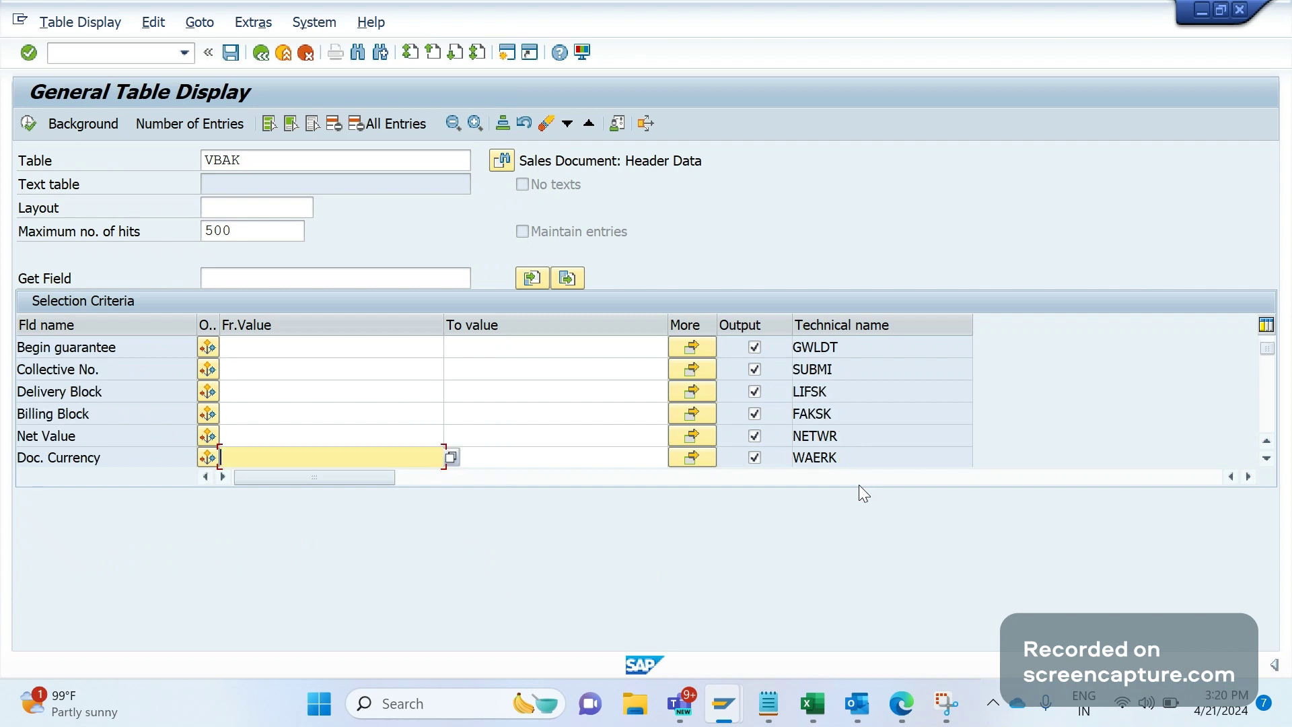
{"action": "left_click_drag", "start_coordinate": [838, 394], "coordinate": [437, 415]}
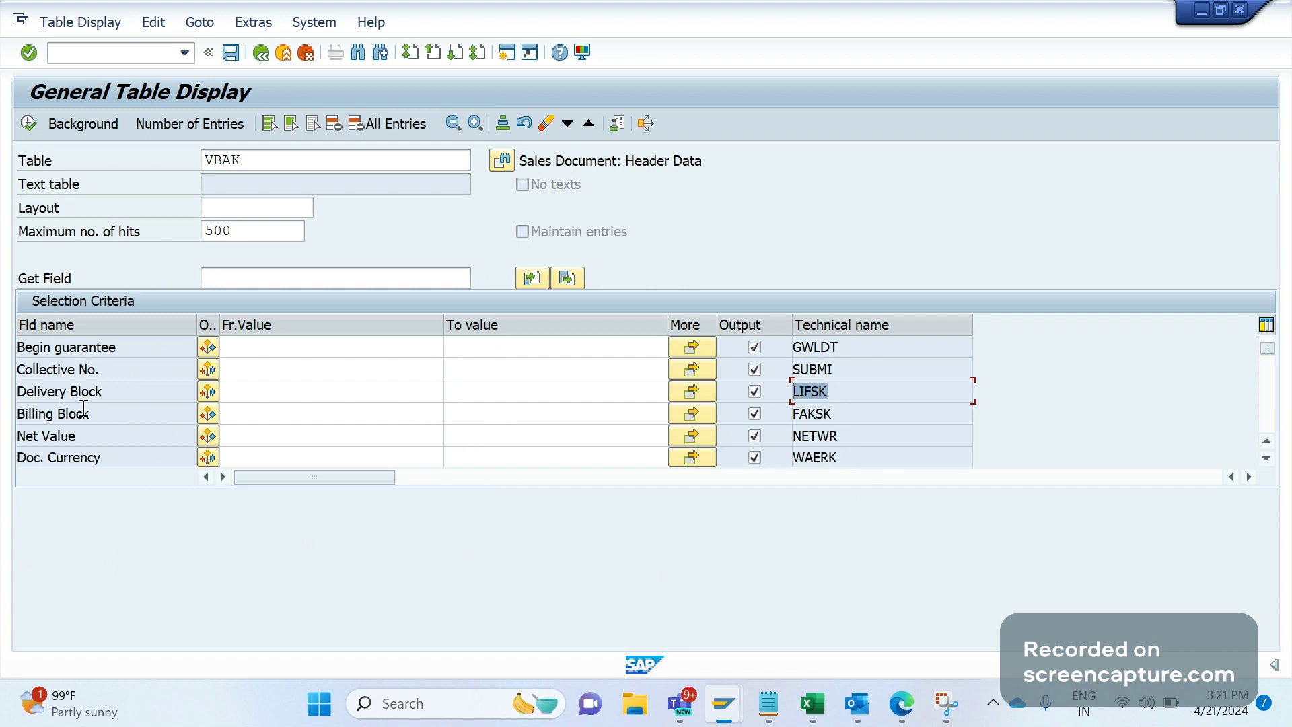
{"action": "double_click", "coordinate": [61, 391]}
{"action": "double_click", "coordinate": [900, 396]}
{"action": "left_click", "coordinate": [99, 384]}
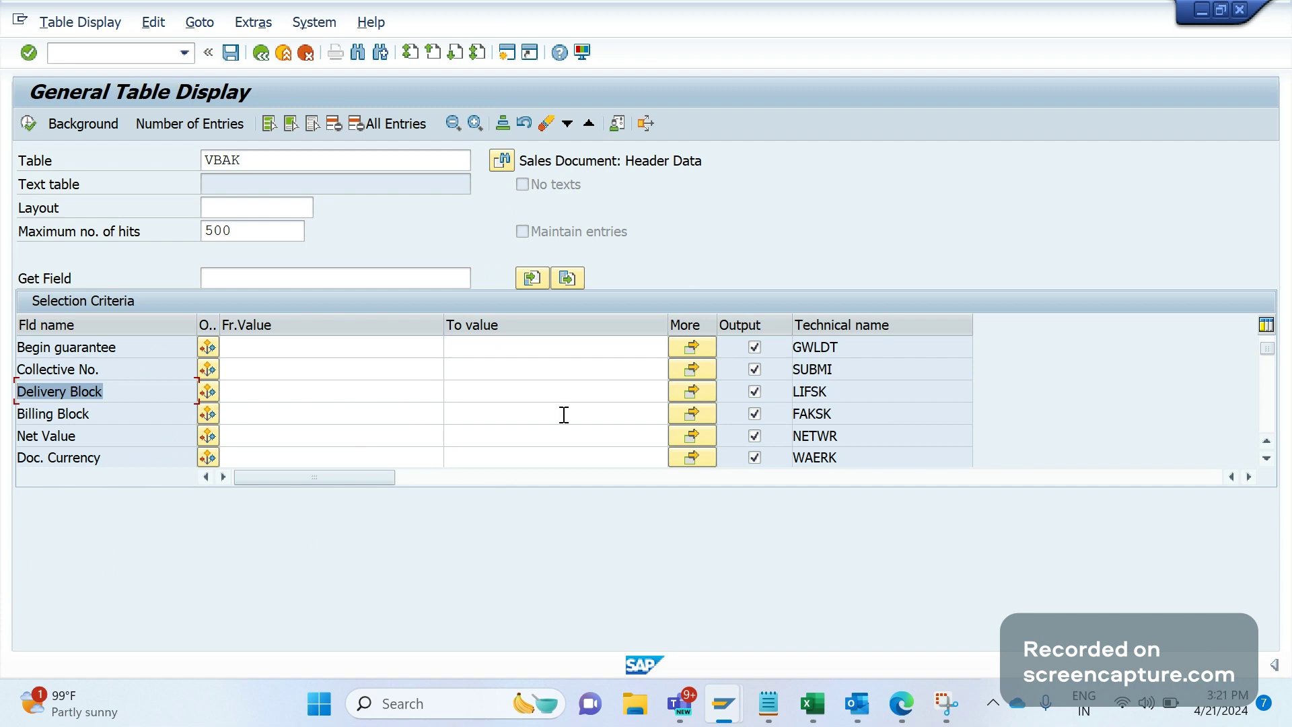
- Highlight the Billing Block technical name FAKSK and the table name VBAK, pointing out LIFSK and FAKSK as fields of that table
{"action": "double_click", "coordinate": [850, 412]}
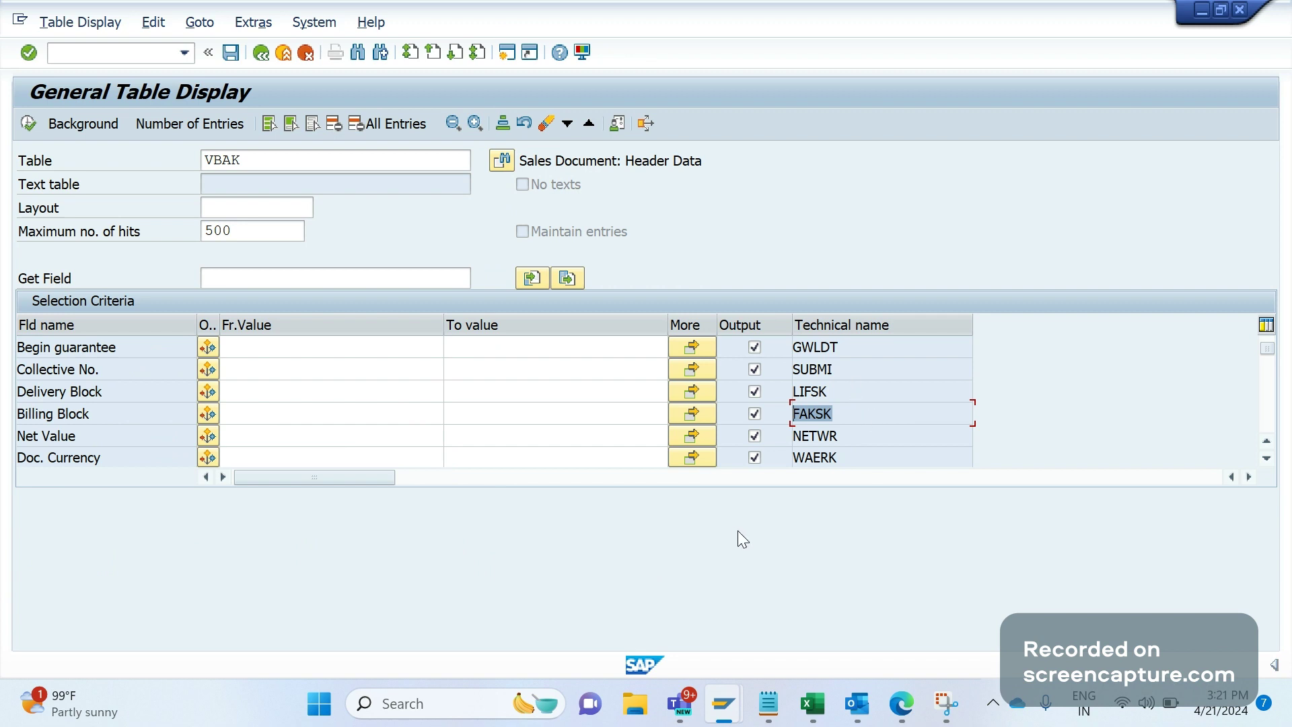
{"action": "double_click", "coordinate": [269, 161]}
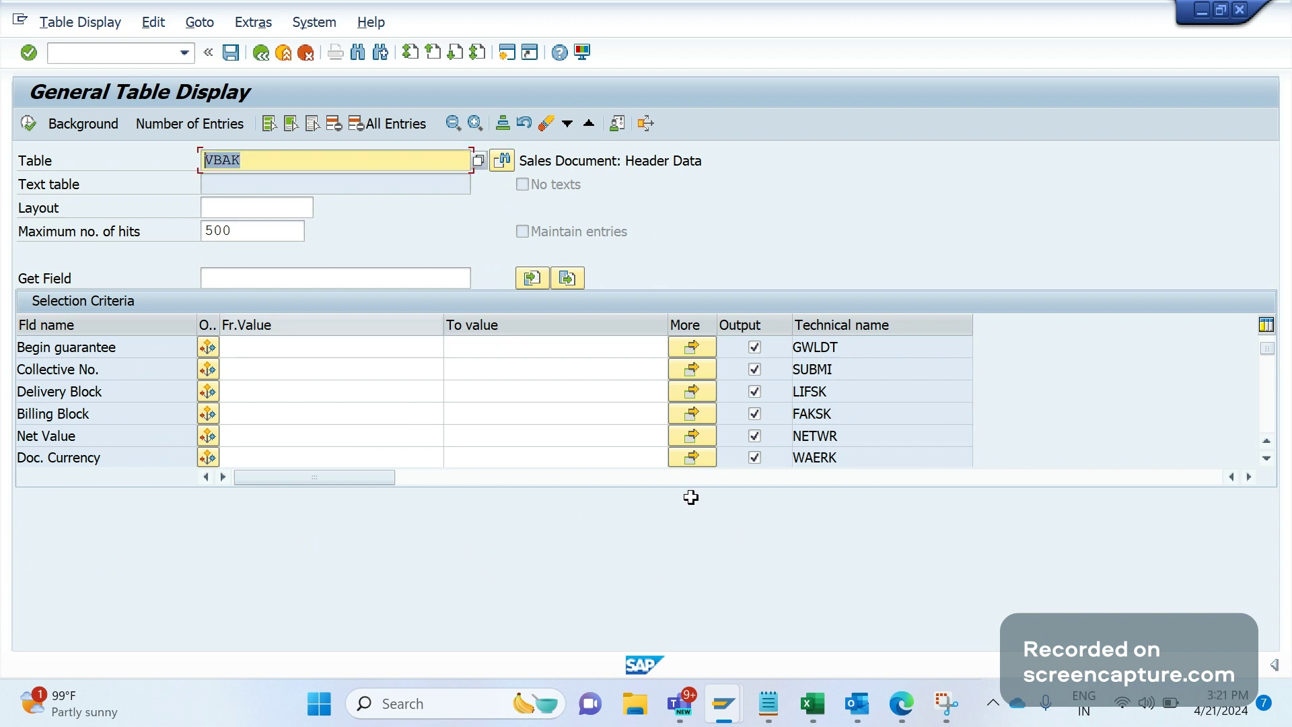
{"action": "left_click", "coordinate": [835, 391]}
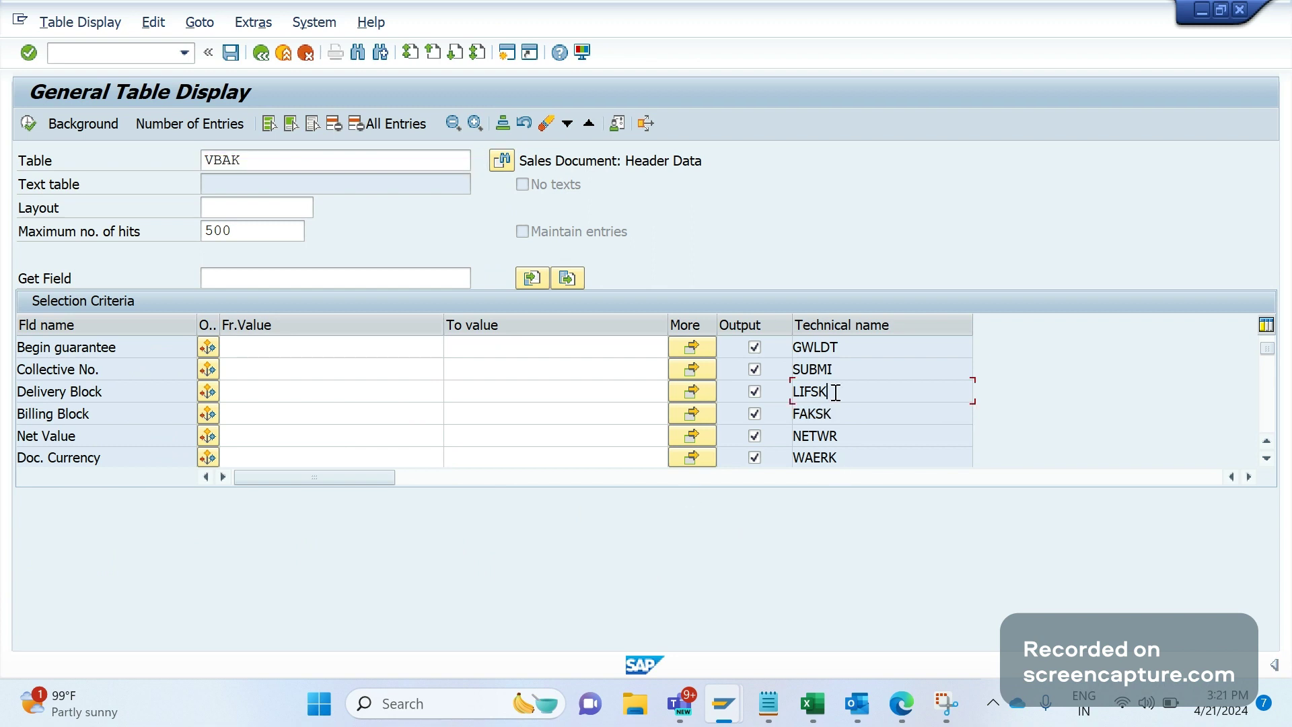
{"action": "double_click", "coordinate": [835, 391]}
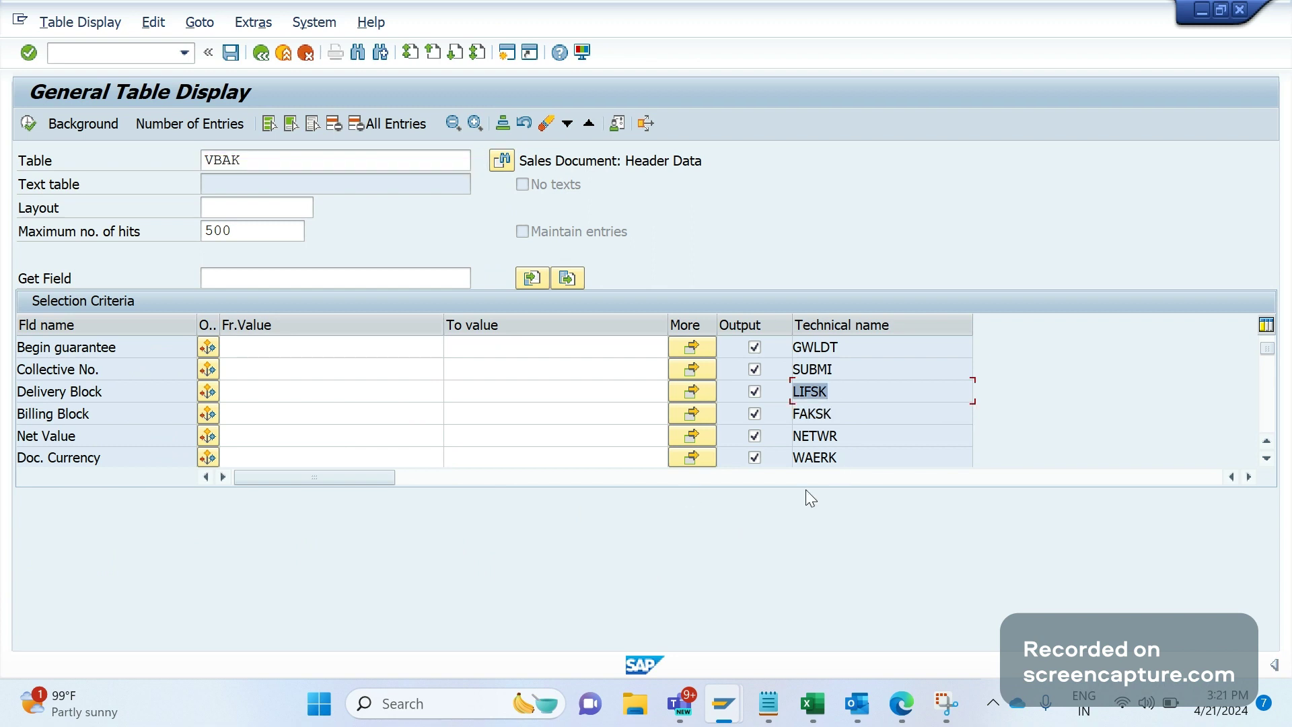
{"action": "double_click", "coordinate": [848, 417]}
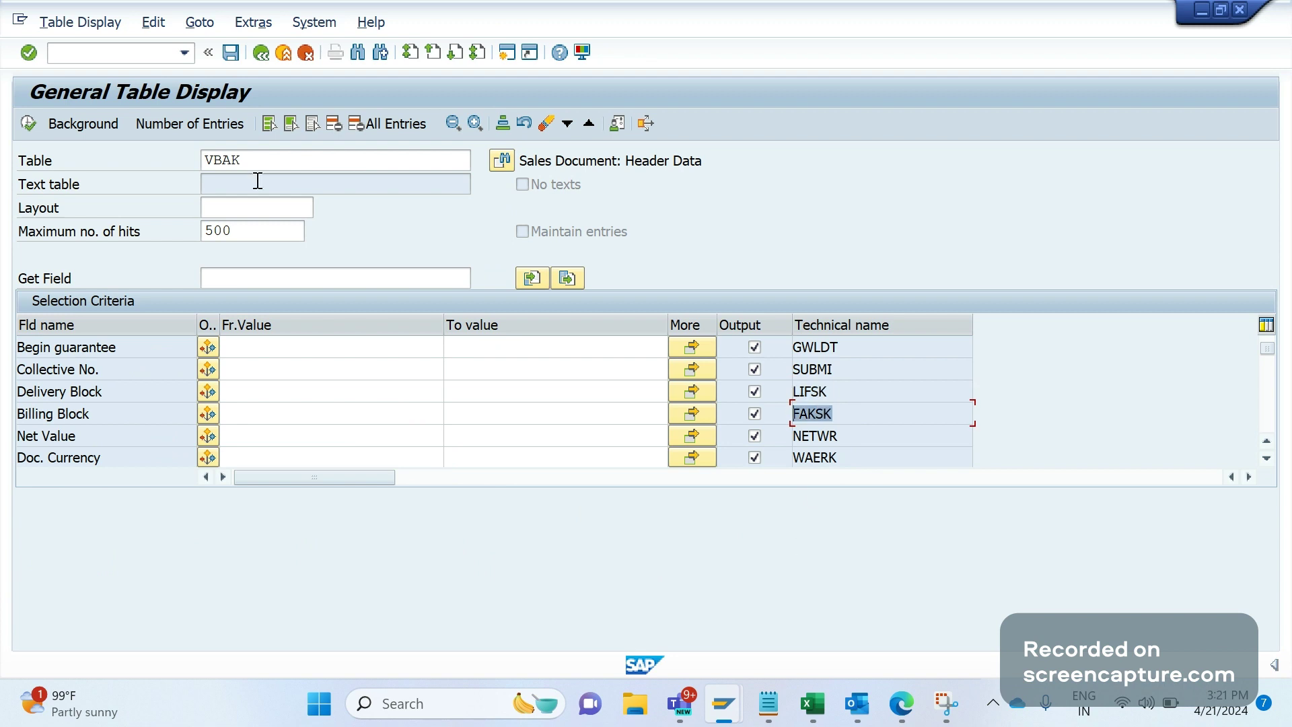
{"action": "left_click", "coordinate": [243, 160]}
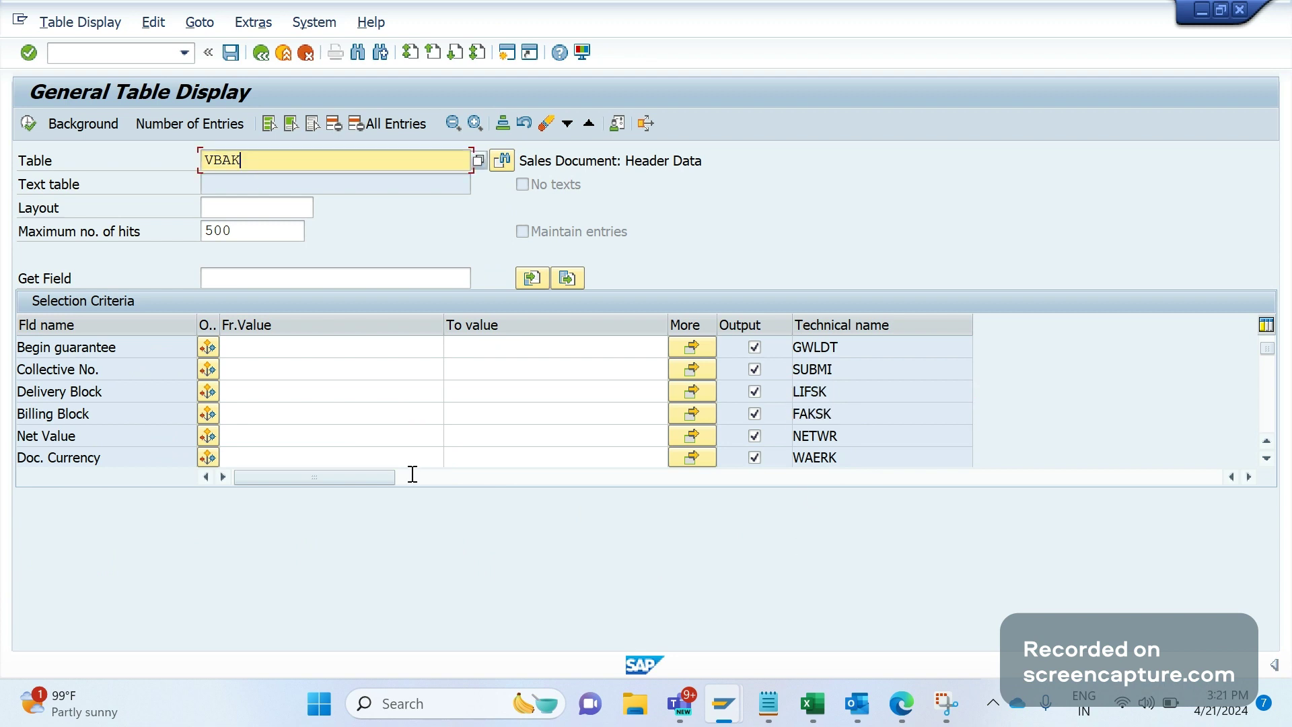
{"action": "left_click", "coordinate": [764, 453]}
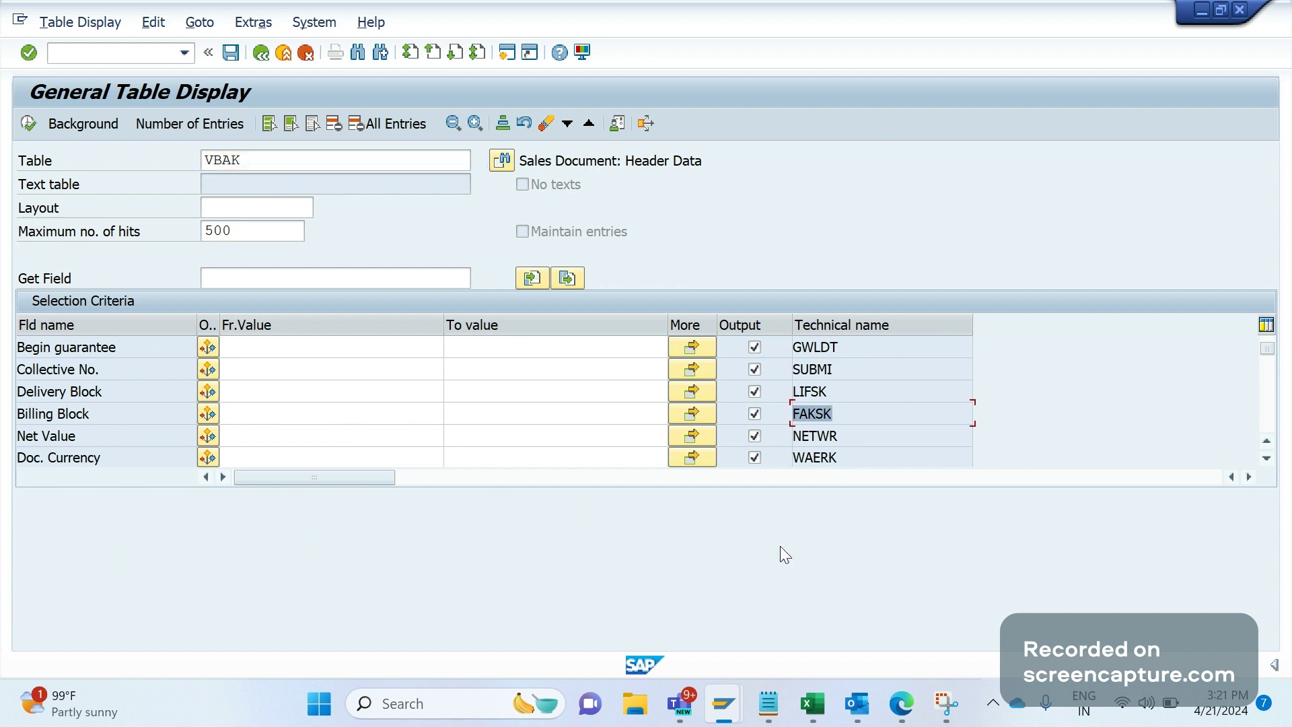
- Compare the technical names of the two block fields: LIFSK for delivery and FAKSK for billing
{"action": "key", "text": "Up"}
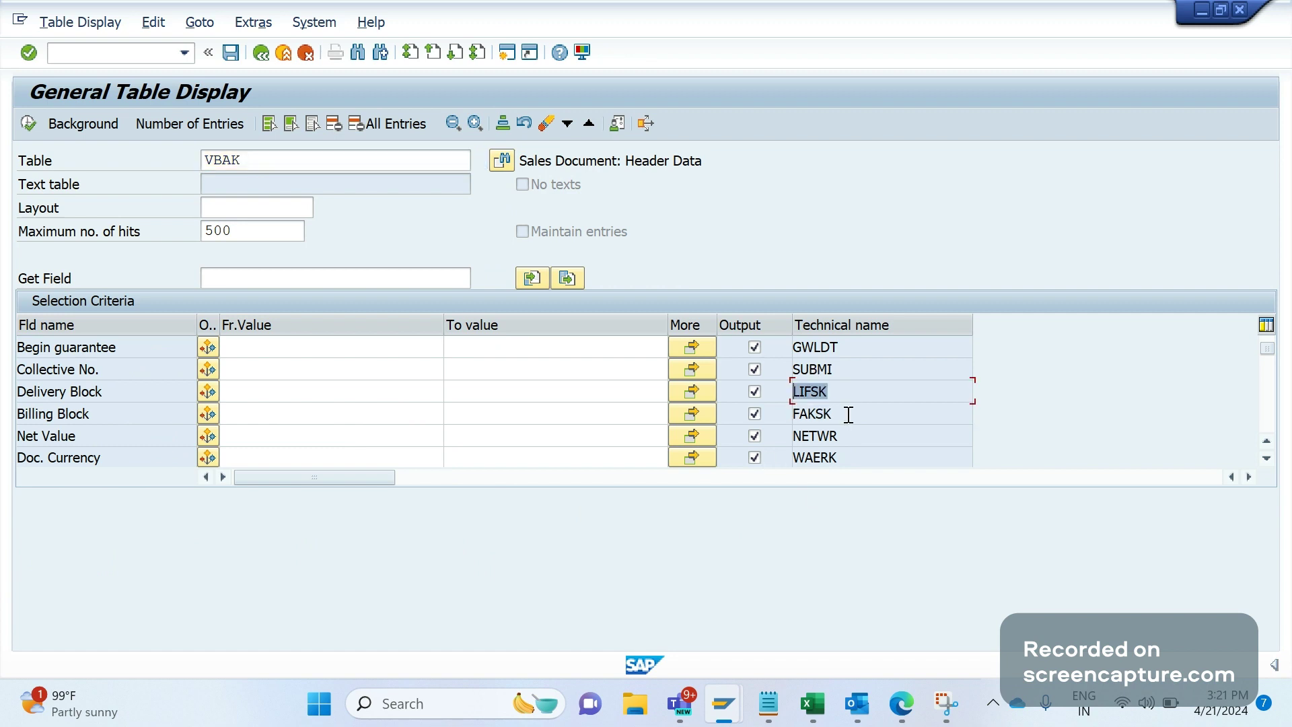
{"action": "key", "text": "Down"}
{"action": "left_click", "coordinate": [853, 420]}
{"action": "left_click_drag", "start_coordinate": [853, 420], "coordinate": [769, 564]}
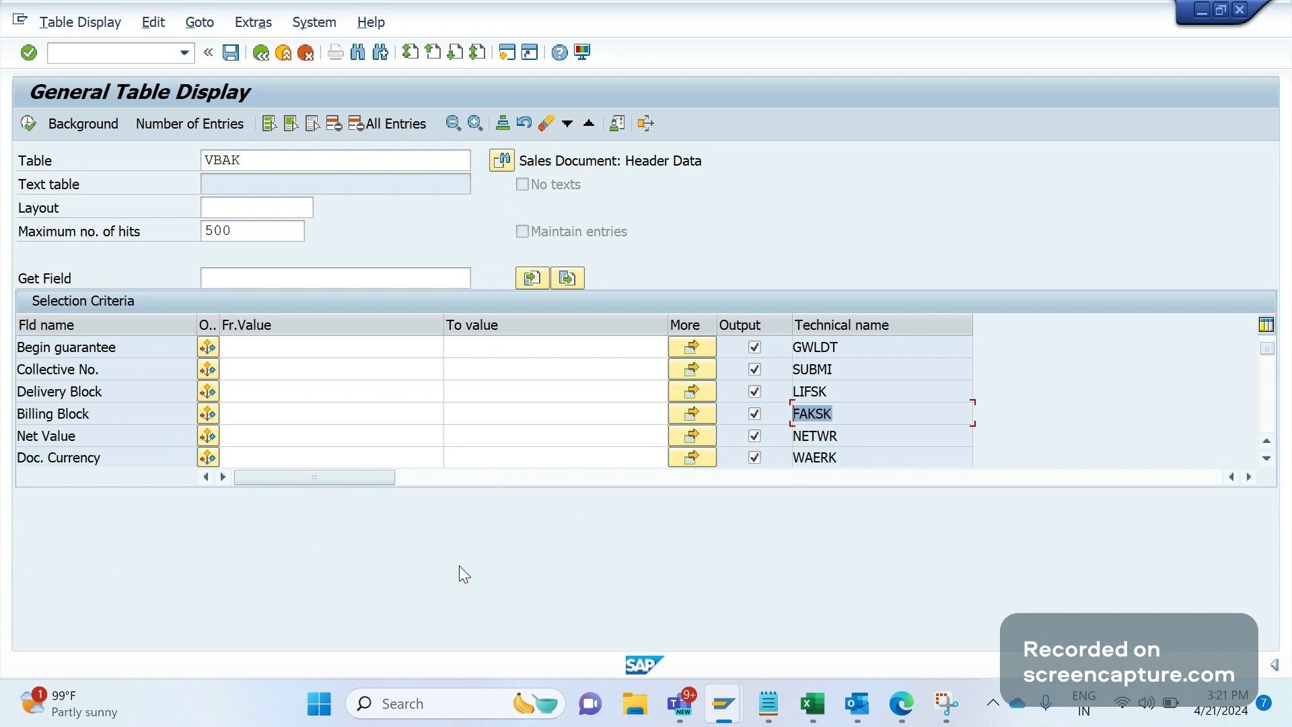
{"action": "left_click", "coordinate": [835, 391]}
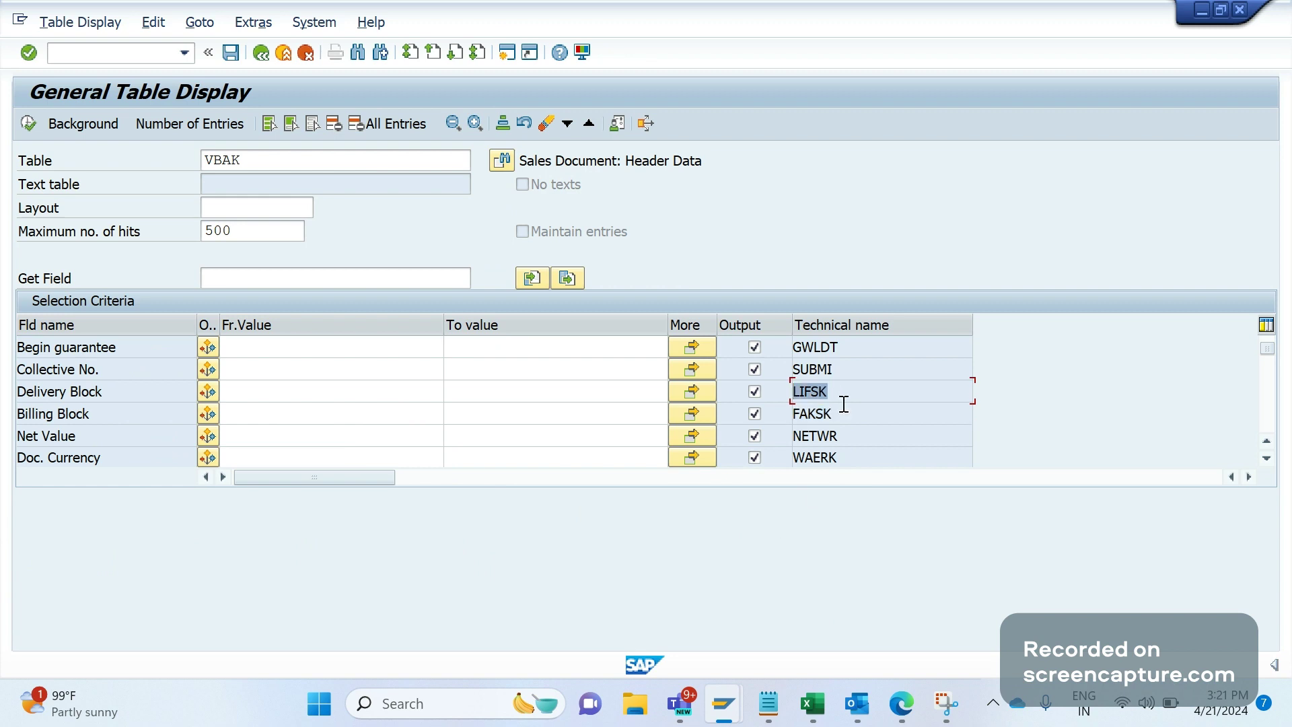
{"action": "left_click_drag", "start_coordinate": [846, 397], "coordinate": [818, 392]}
{"action": "double_click", "coordinate": [851, 418]}
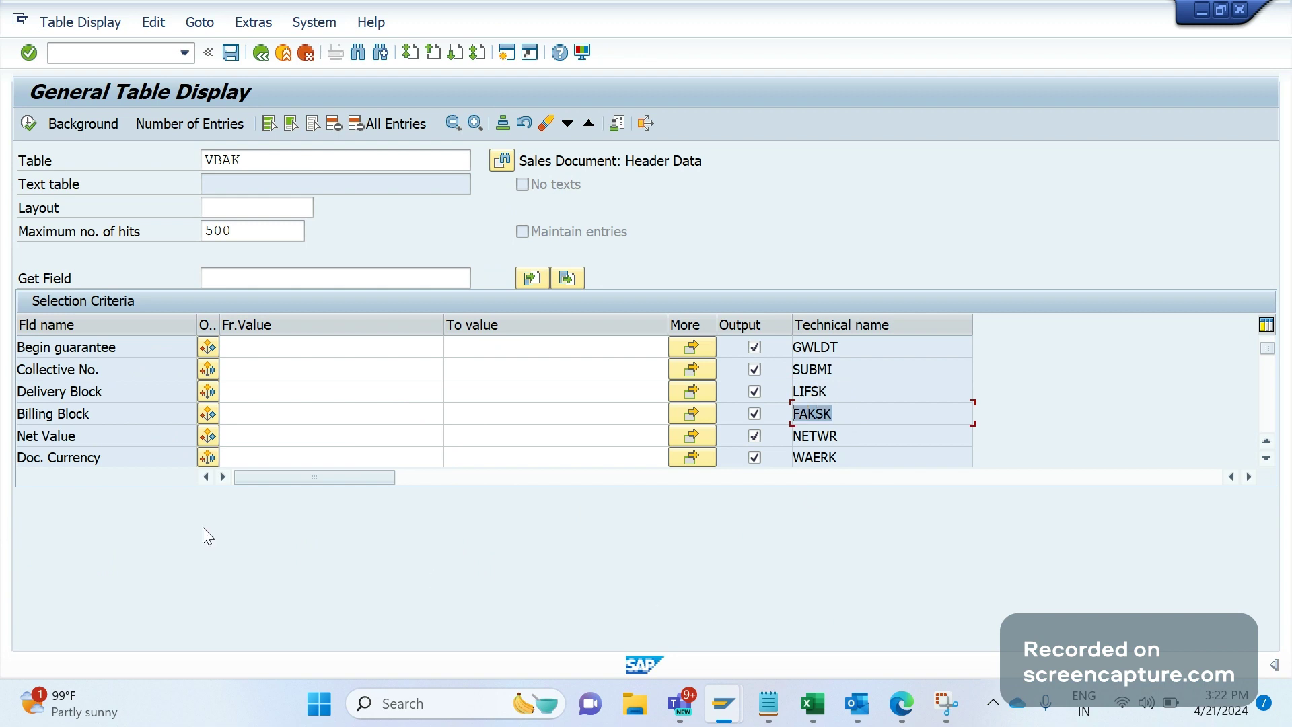
- Highlight the Net Value technical name NETWR and the Doc. Currency field name
{"action": "key", "text": "Tab"}
{"action": "left_click", "coordinate": [841, 440]}
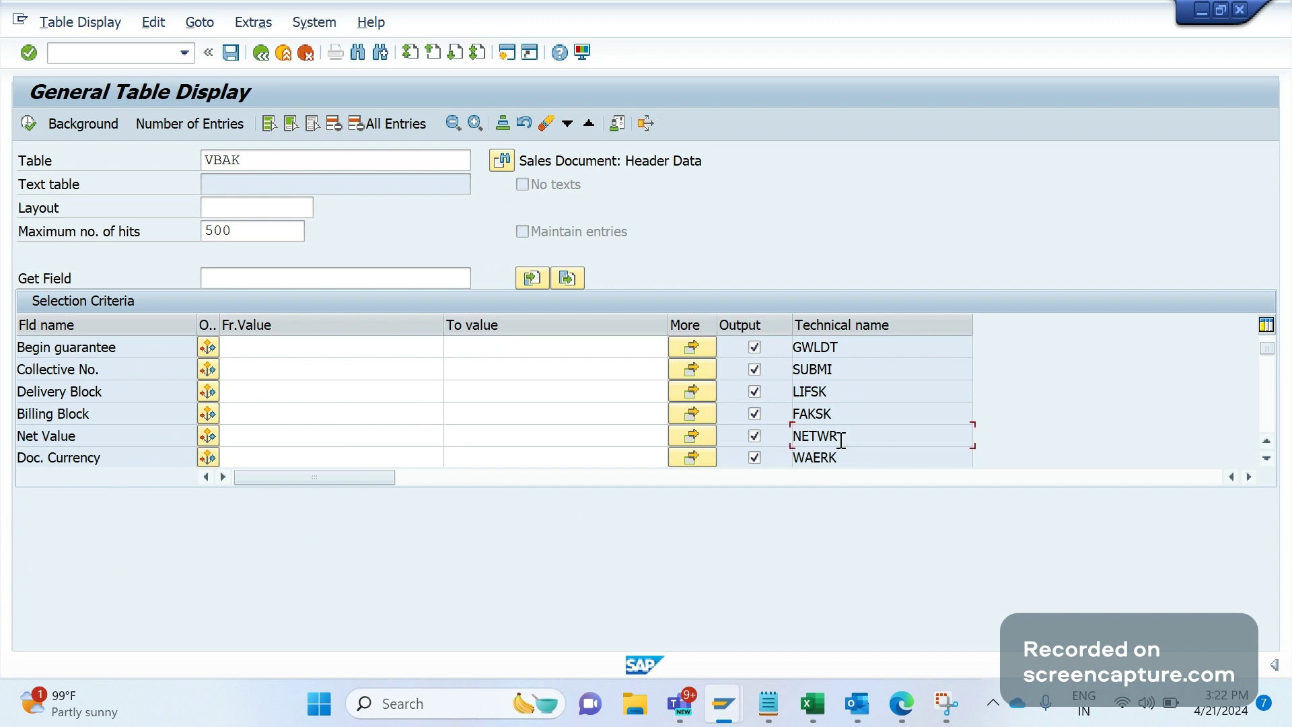
{"action": "left_click_drag", "start_coordinate": [841, 440], "coordinate": [808, 437]}
{"action": "left_click_drag", "start_coordinate": [102, 458], "coordinate": [3, 469]}
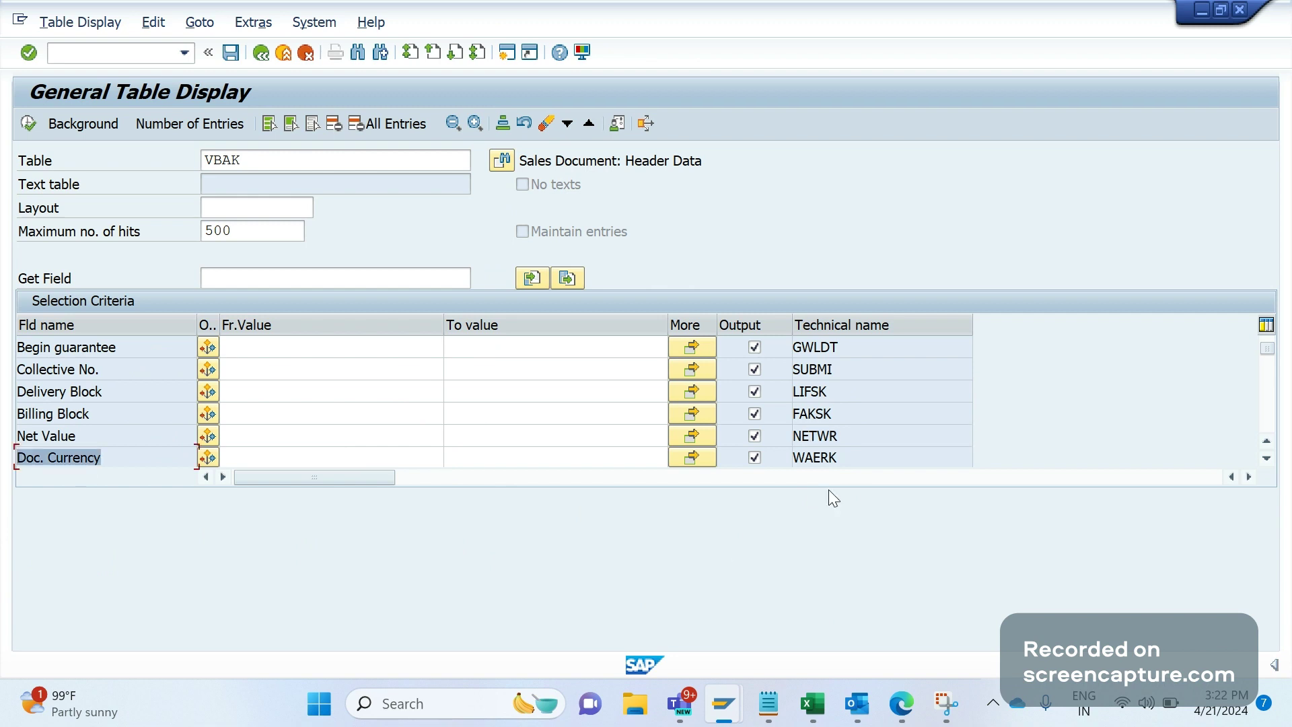
- List the VBAK entries without selection criteria and open sales order 1 in display mode
{"action": "left_click", "coordinate": [88, 56]}
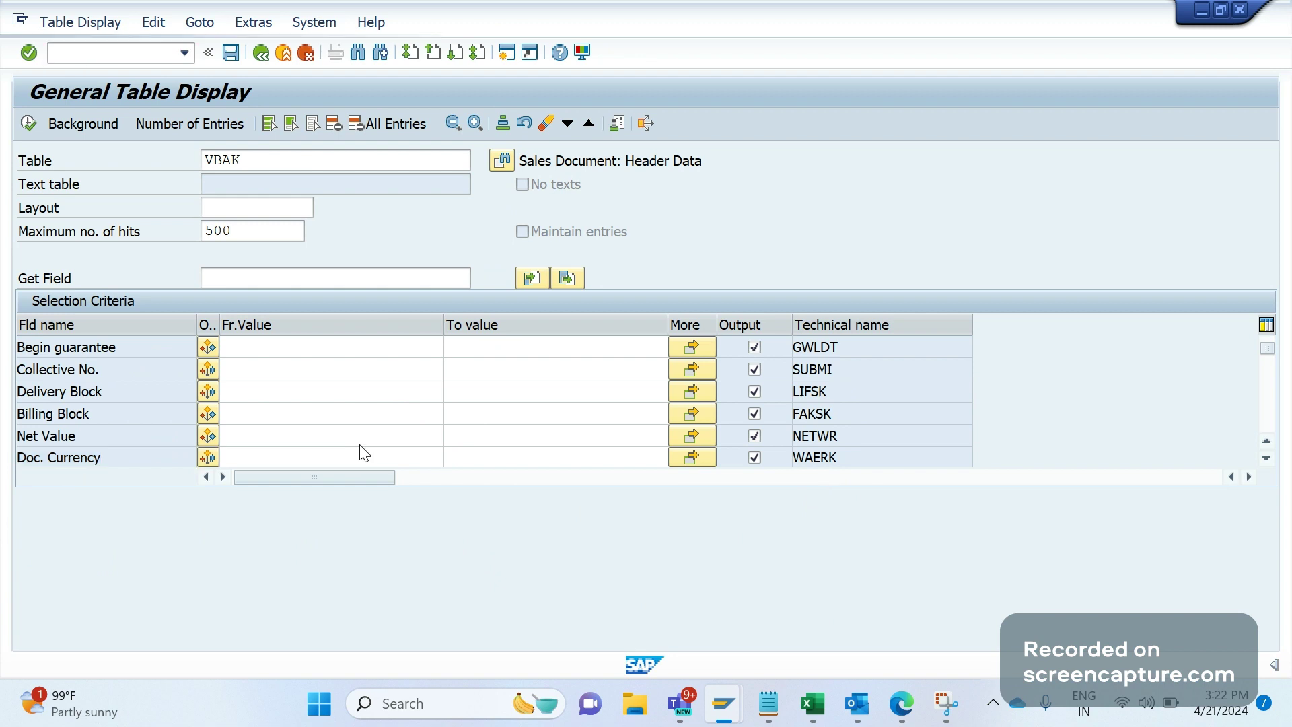
{"action": "key", "text": "F8"}
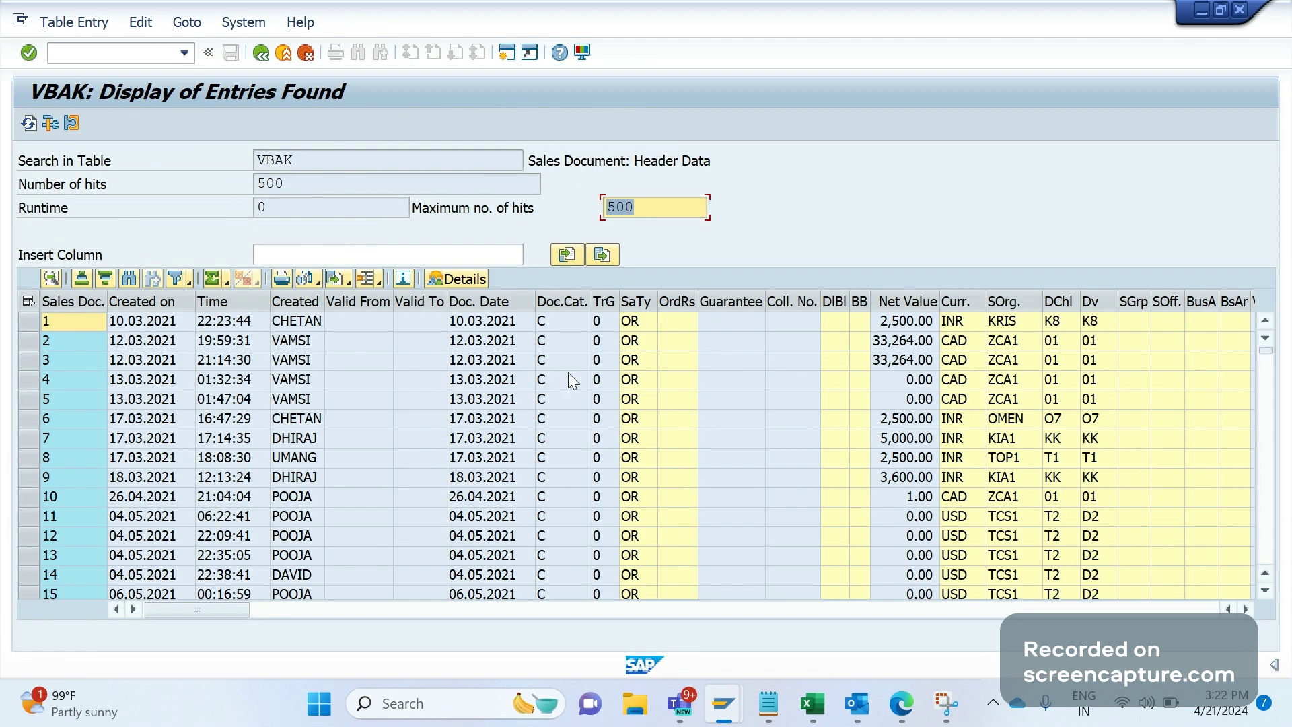
{"action": "left_click", "coordinate": [113, 56]}
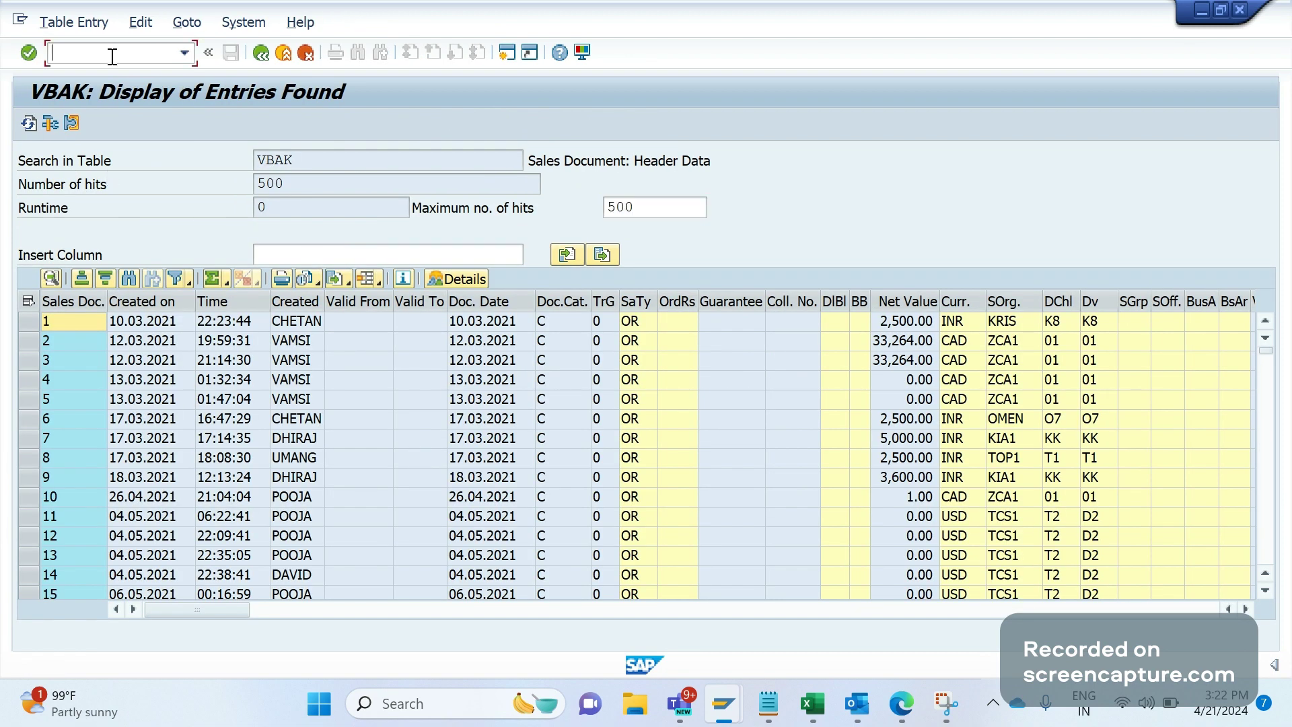
{"action": "type", "text": "/h"}
{"action": "key", "text": "Return"}
{"action": "type", "text": "1"}
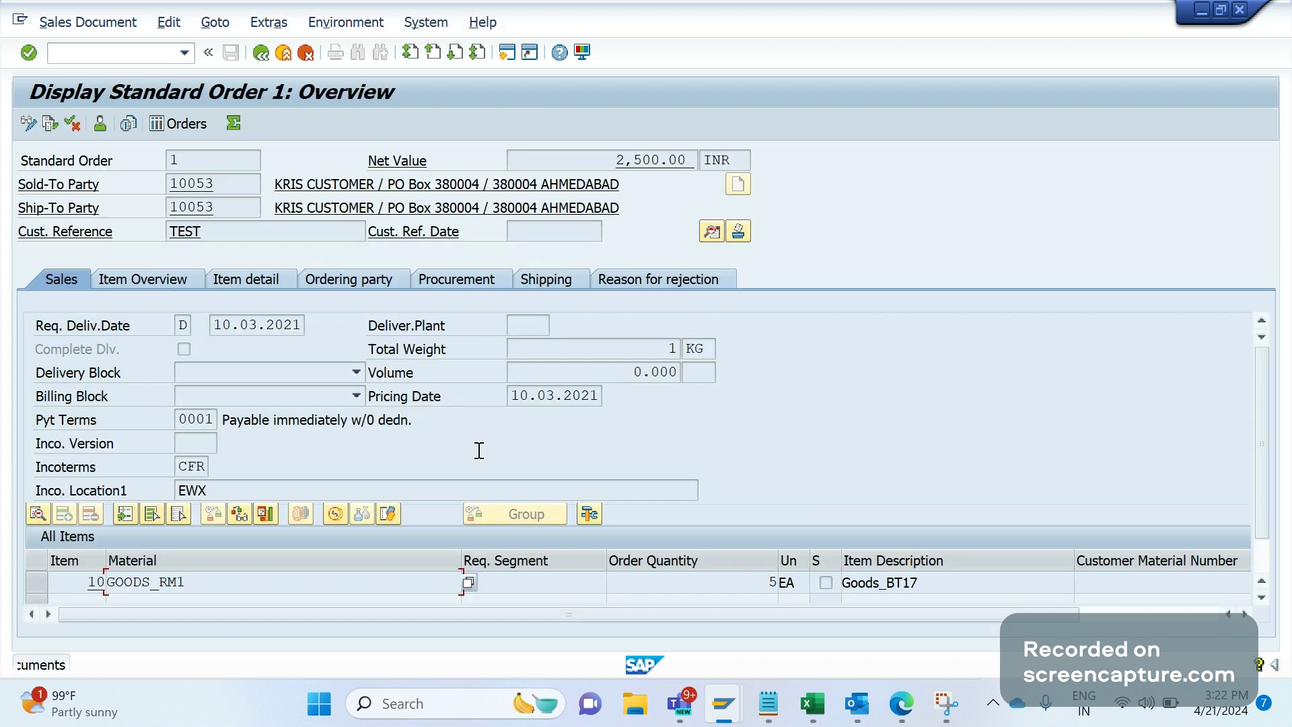
- Examine the currency and net value in the order header and the Delivery Block and Billing Block fields in the sales data
{"action": "double_click", "coordinate": [730, 168]}
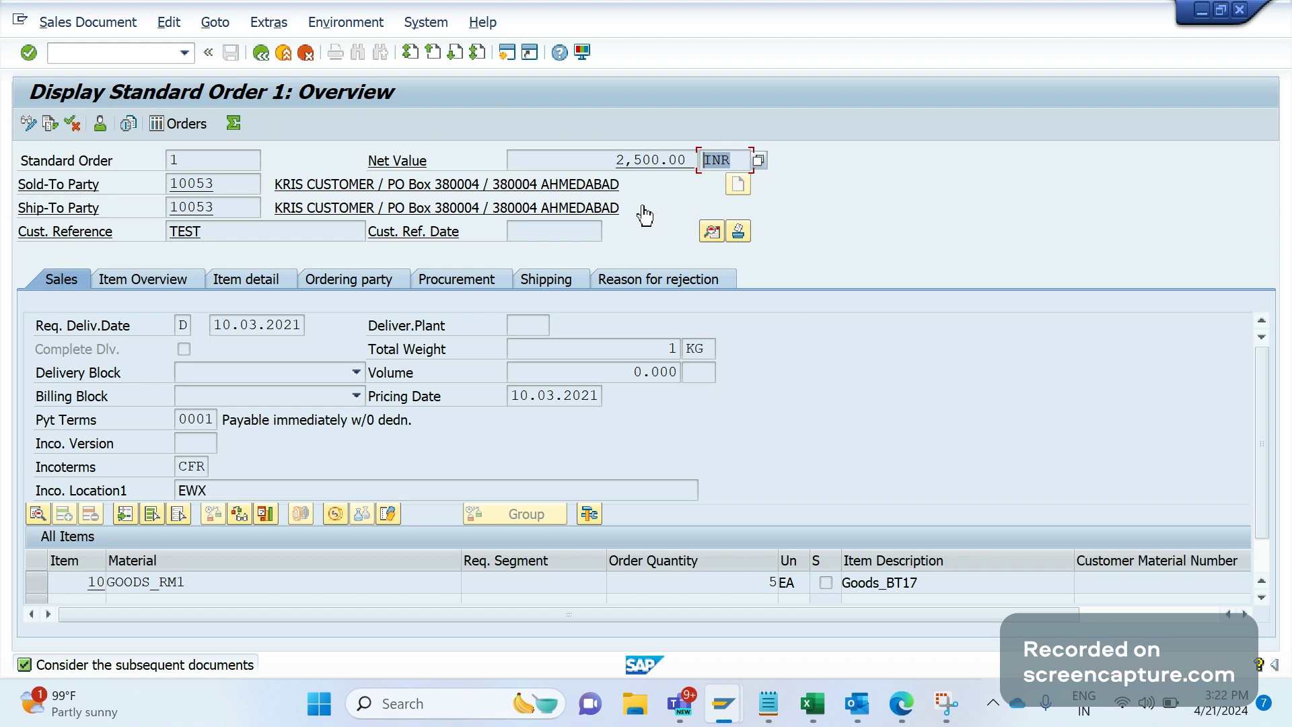
{"action": "key", "text": "shift+Tab"}
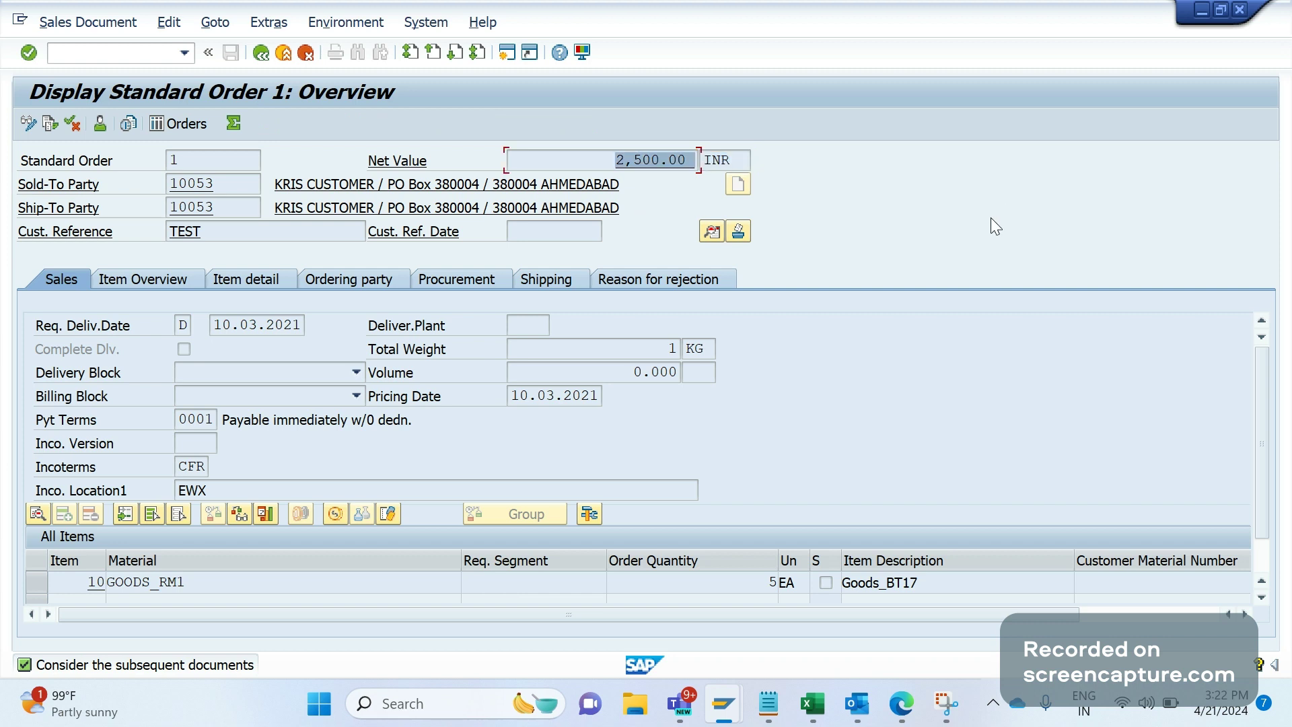
{"action": "left_click", "coordinate": [70, 374]}
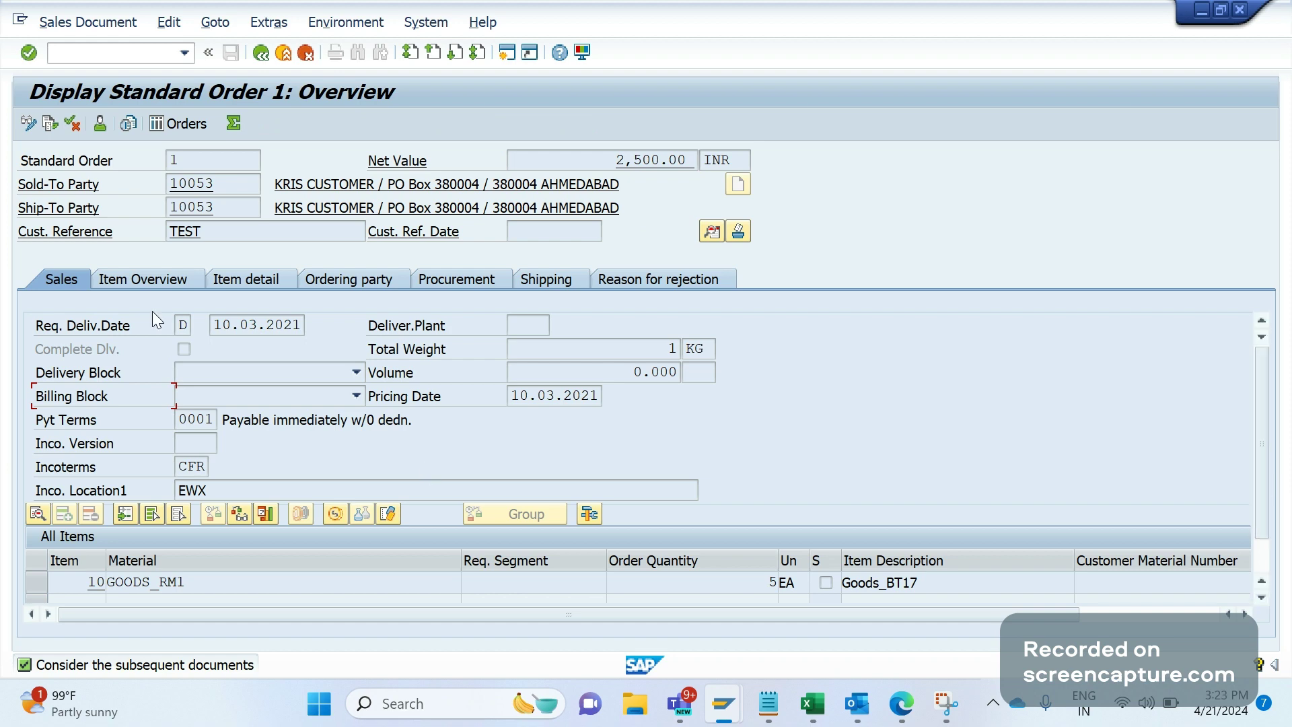
{"action": "left_click", "coordinate": [107, 442]}
- Look through the item overview and item detail of sales order 1
{"action": "left_click", "coordinate": [143, 279]}
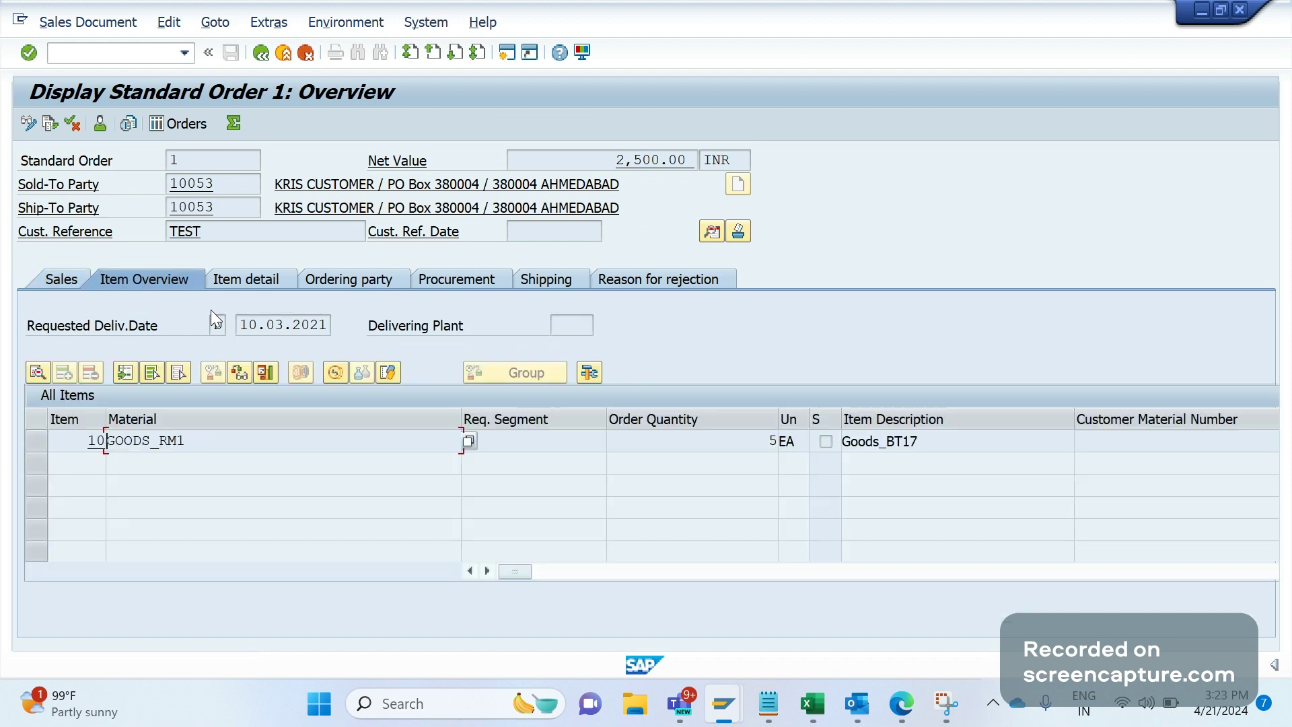
{"action": "left_click", "coordinate": [249, 279]}
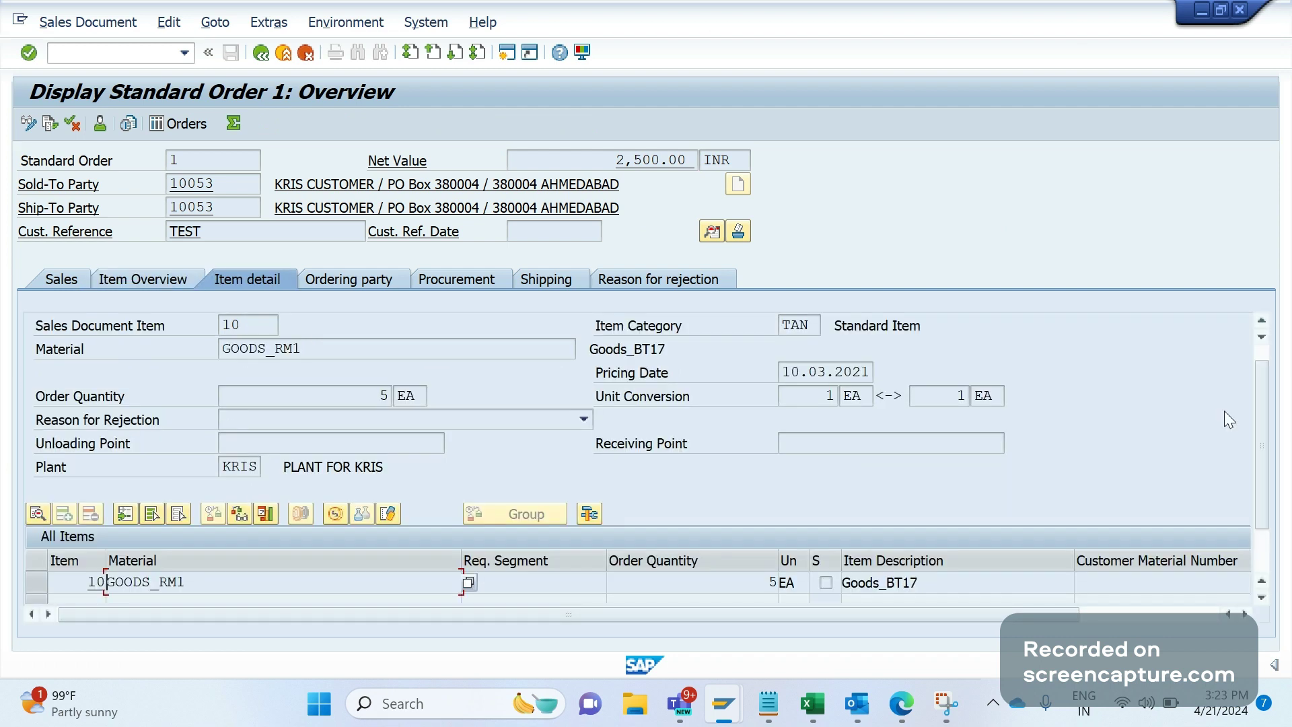
{"action": "scroll", "coordinate": [1265, 387], "scroll_direction": "up", "scroll_amount": 1}
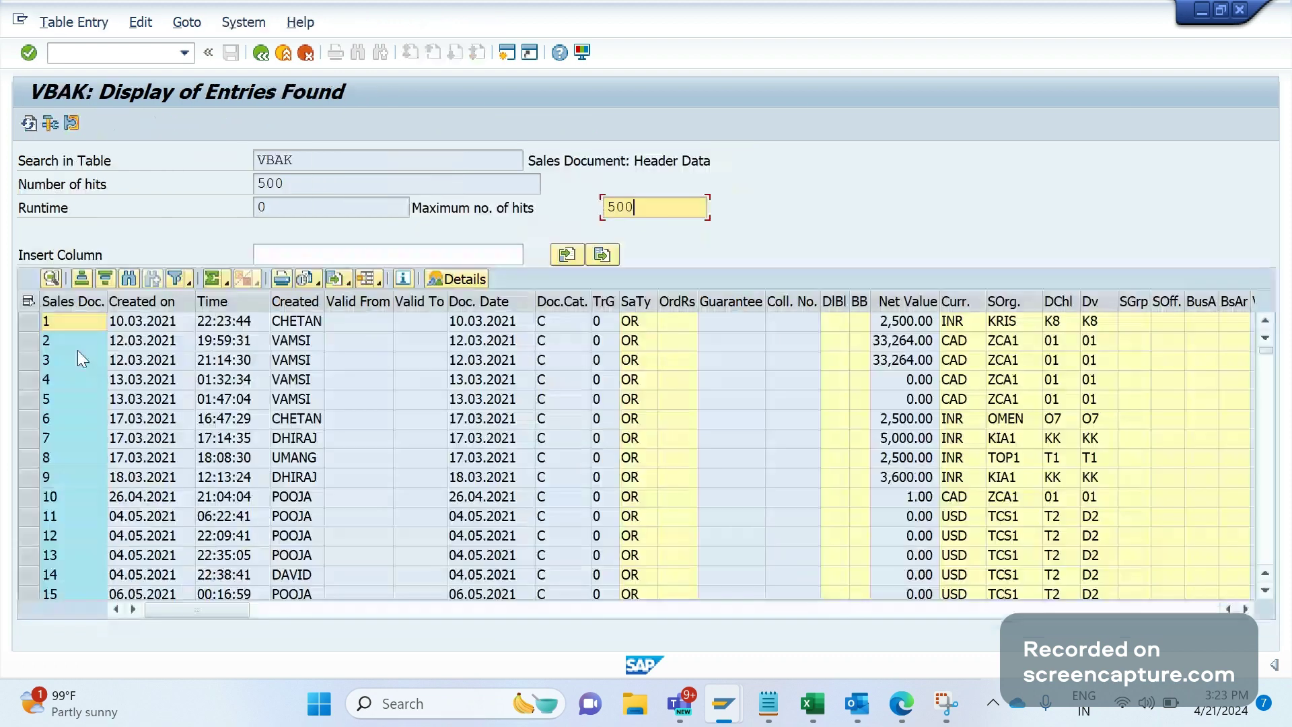
- Return to the VBAK selection criteria and highlight the technical names NETWR for Net Value and WAERK for Doc. Currency
{"action": "left_click", "coordinate": [259, 53]}
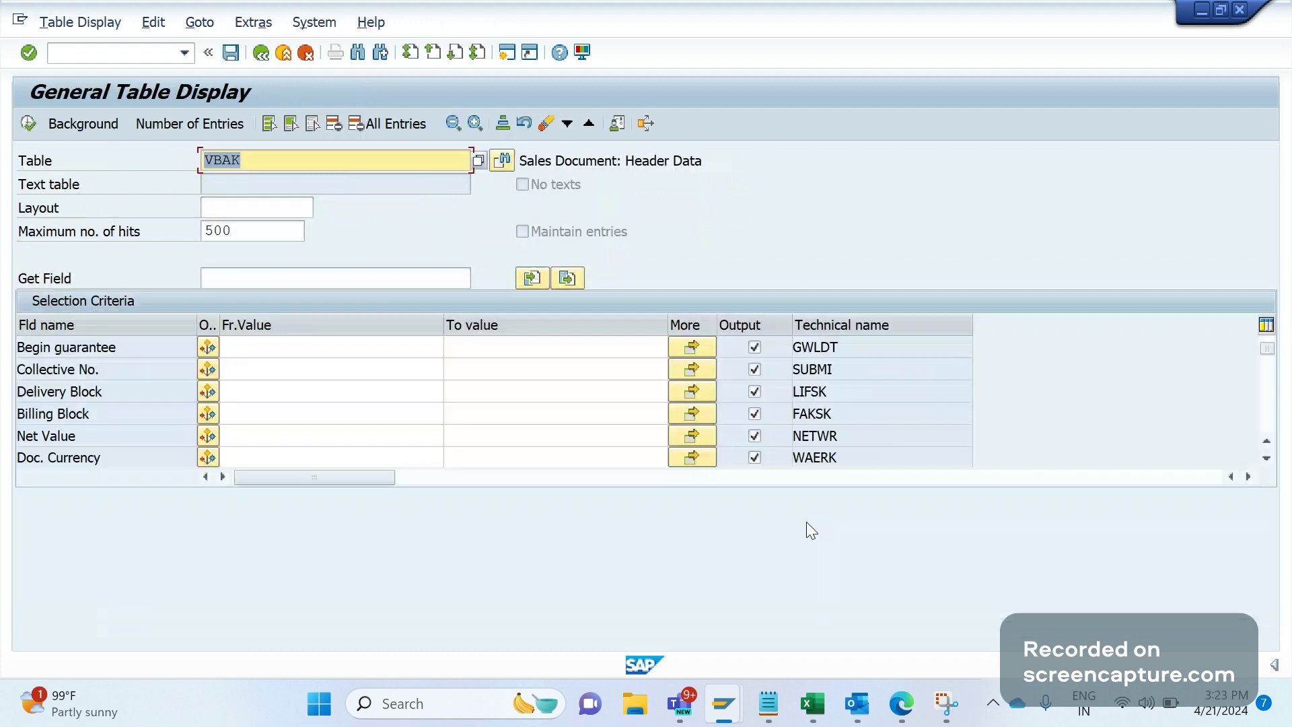
{"action": "double_click", "coordinate": [845, 439]}
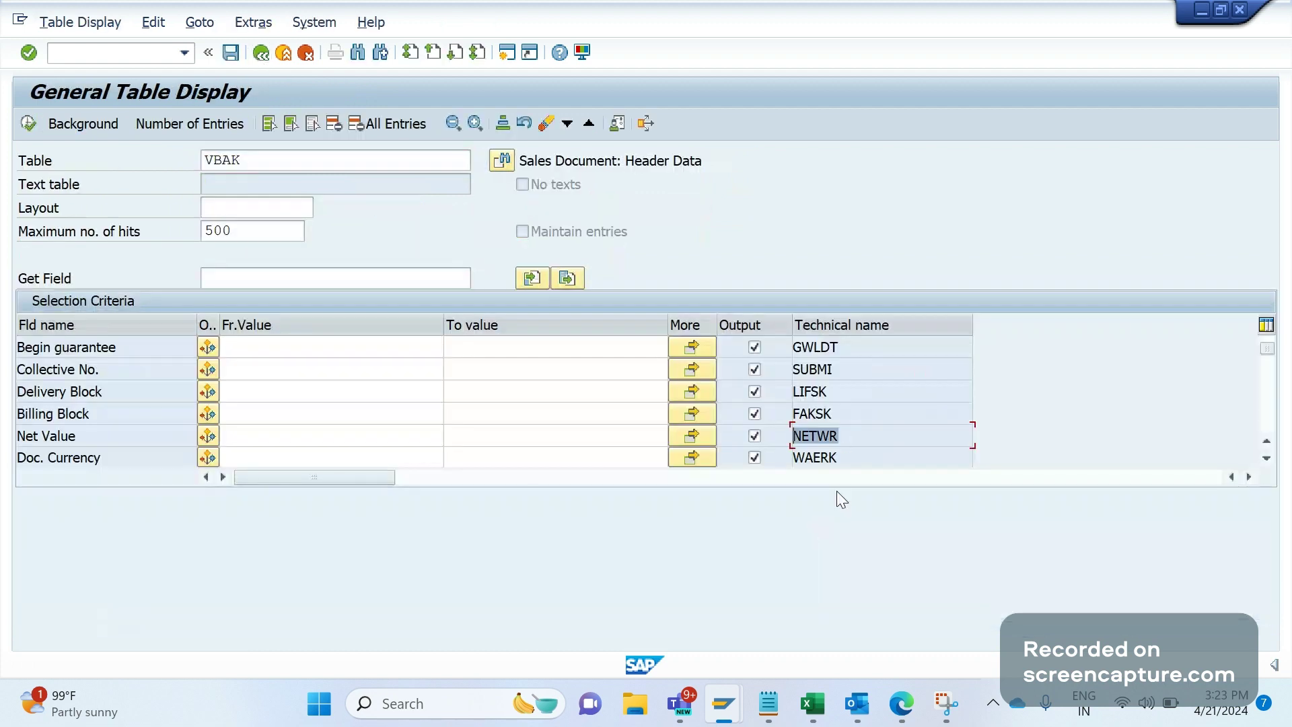
{"action": "key", "text": "Down"}
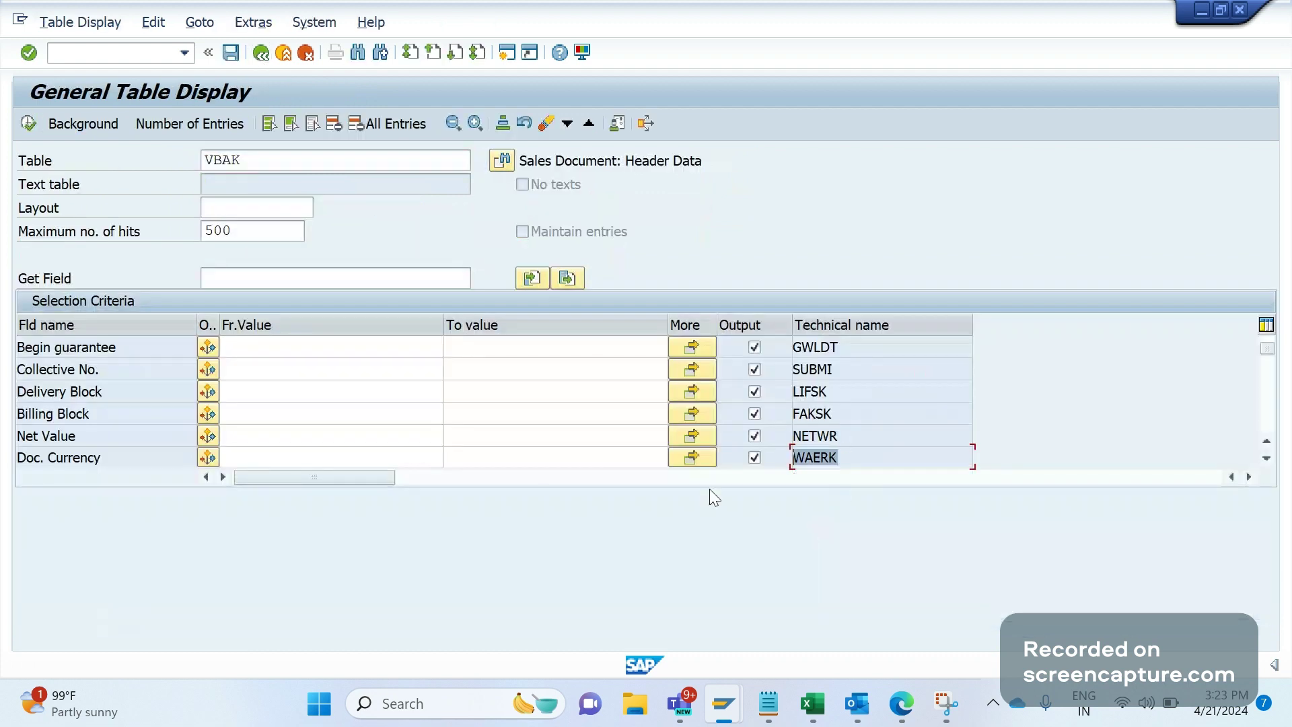
{"action": "left_click", "coordinate": [456, 488]}
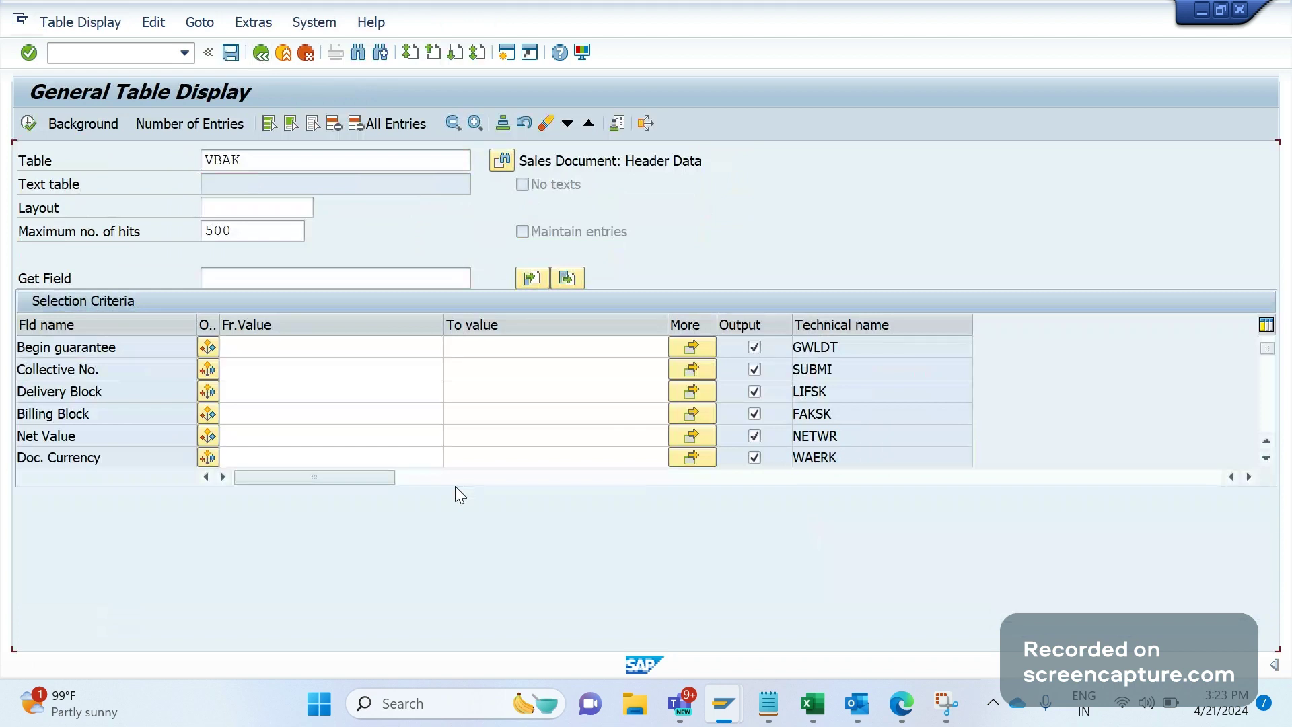
- Review the sales area fields and their technical names: Sales Org. VKORG, Distr. Channel VTWEG and Division SPART
{"action": "key", "text": "Page_Down"}
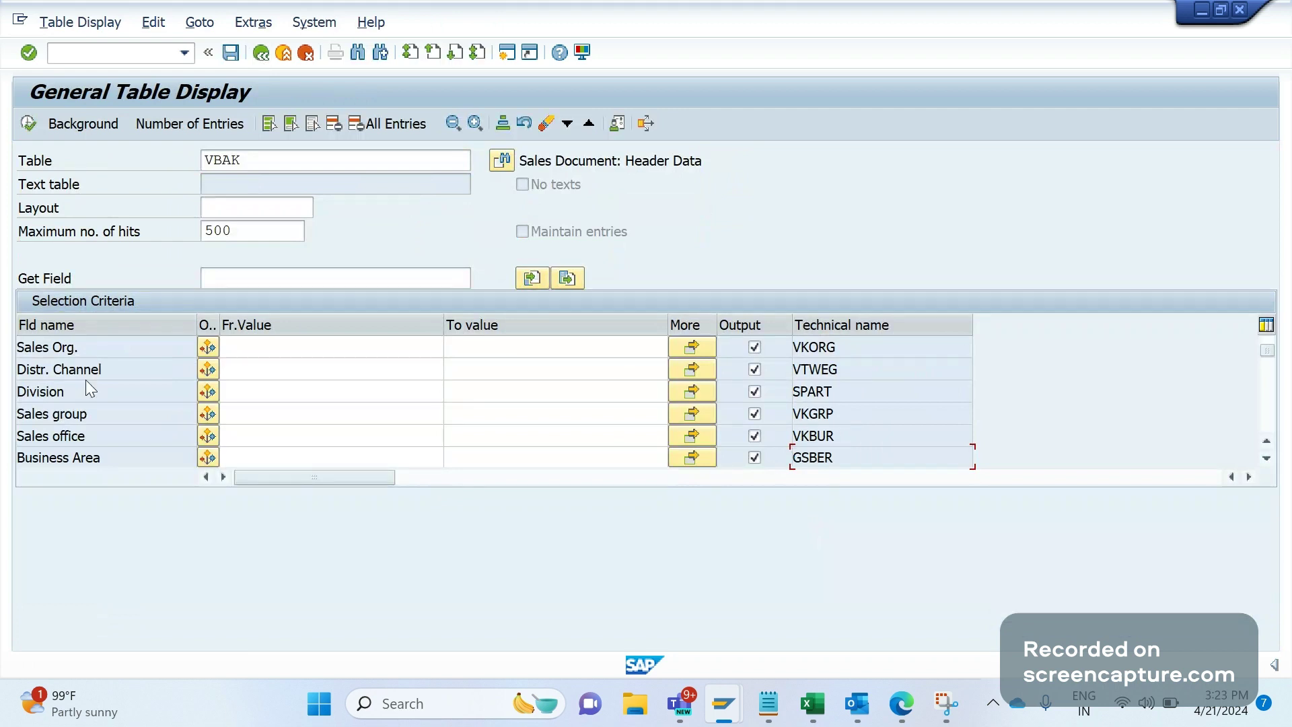
{"action": "left_click_drag", "start_coordinate": [94, 347], "coordinate": [3, 351]}
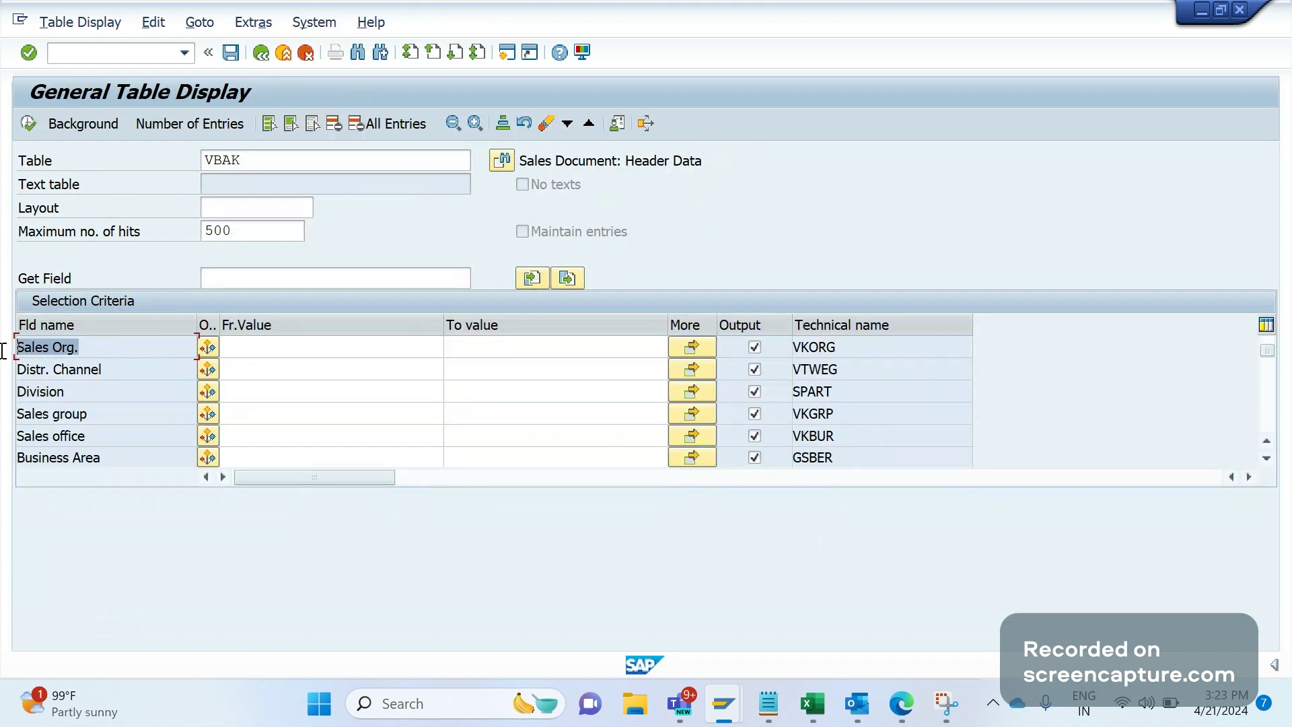
{"action": "left_click", "coordinate": [840, 347]}
{"action": "left_click_drag", "start_coordinate": [841, 347], "coordinate": [112, 378]}
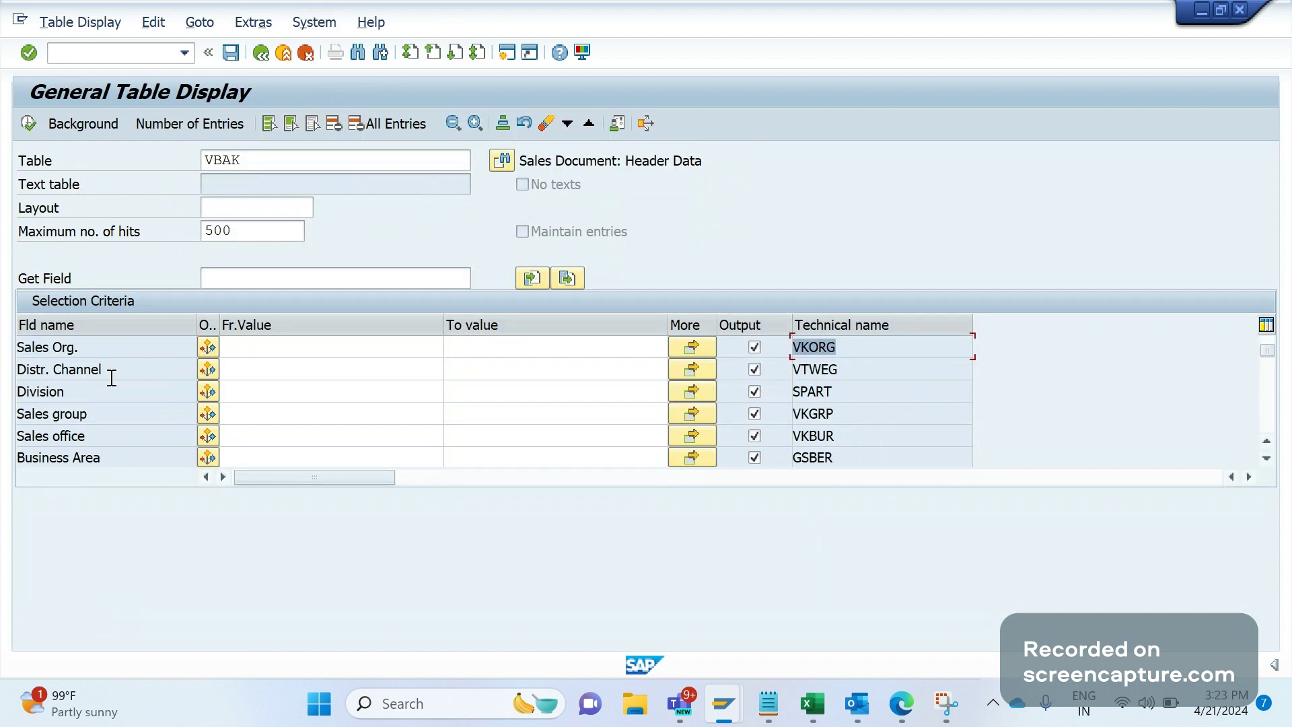
{"action": "left_click_drag", "start_coordinate": [841, 370], "coordinate": [800, 370]}
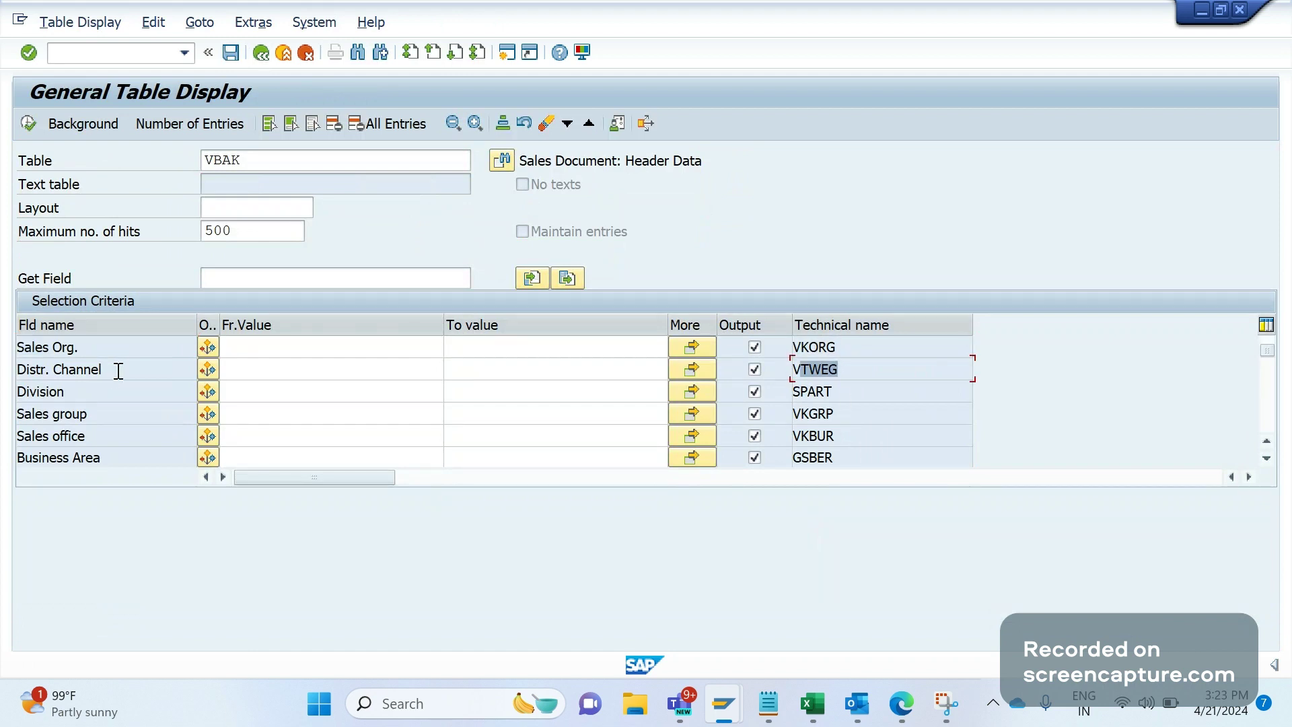
{"action": "left_click_drag", "start_coordinate": [119, 370], "coordinate": [16, 370]}
{"action": "left_click_drag", "start_coordinate": [841, 392], "coordinate": [793, 392]}
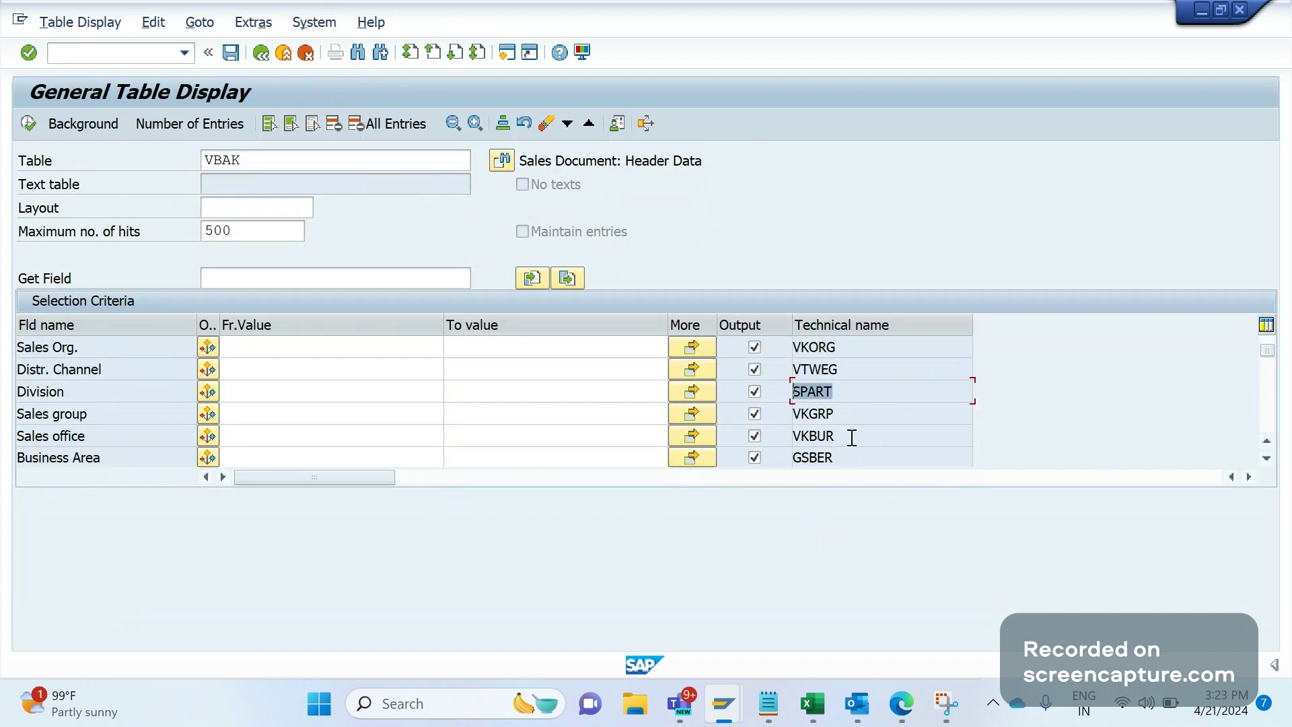
{"action": "double_click", "coordinate": [40, 391]}
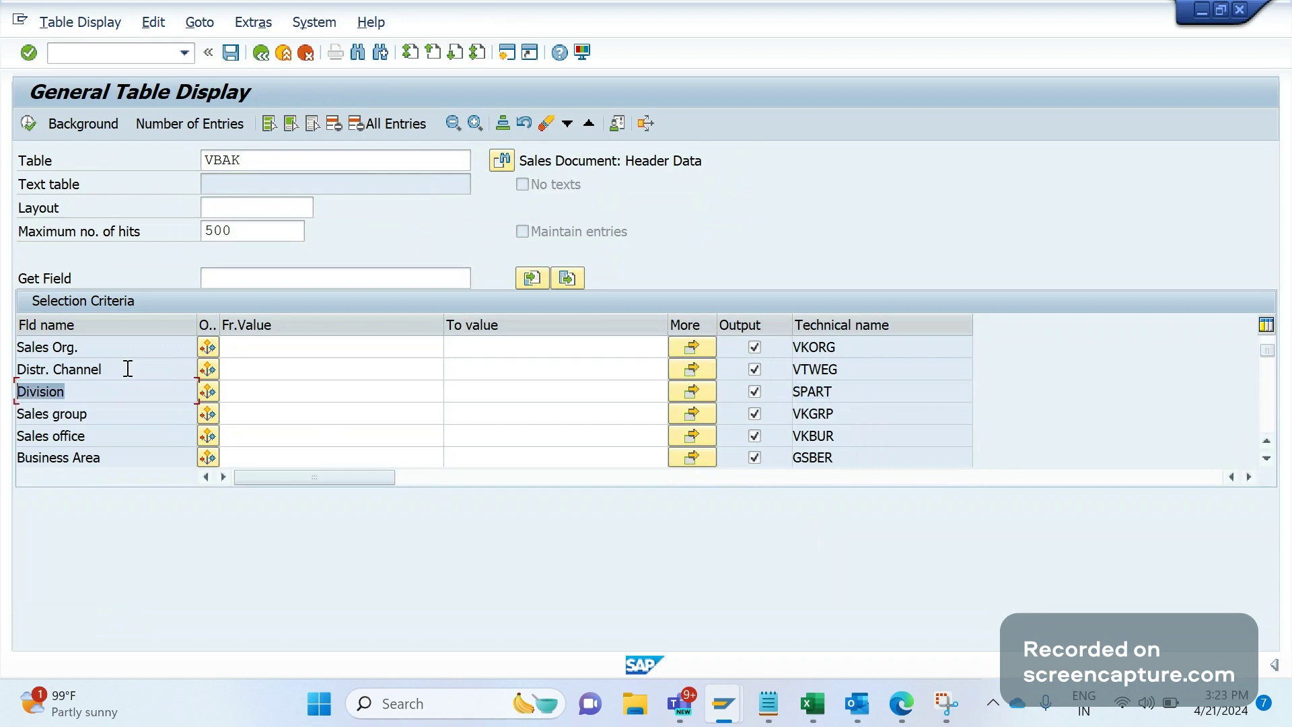
- Review the Sales office and Business Area fields and highlight their technical names VKBUR and GSBER
{"action": "key", "text": "Up"}
{"action": "key", "text": "Up"}
{"action": "left_click_drag", "start_coordinate": [68, 392], "coordinate": [52, 402]}
{"action": "left_click_drag", "start_coordinate": [95, 440], "coordinate": [16, 437]}
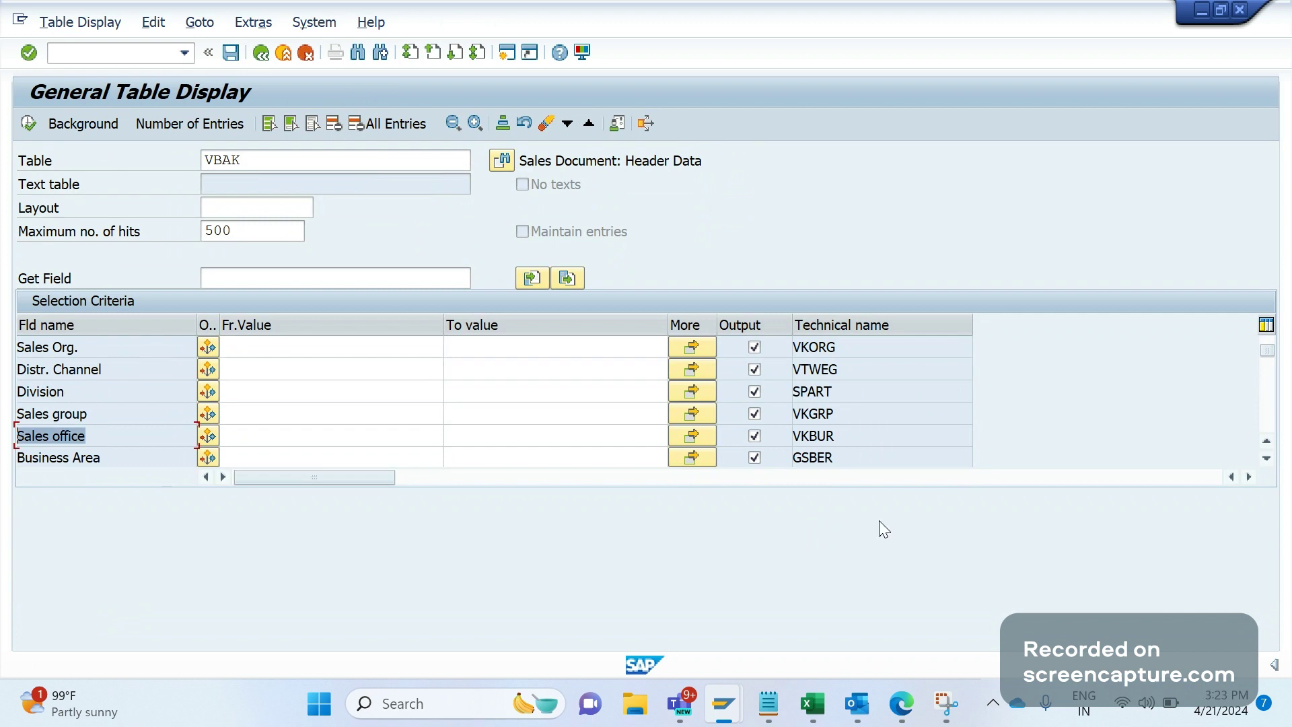
{"action": "left_click_drag", "start_coordinate": [847, 440], "coordinate": [808, 437]}
{"action": "left_click", "coordinate": [863, 438]}
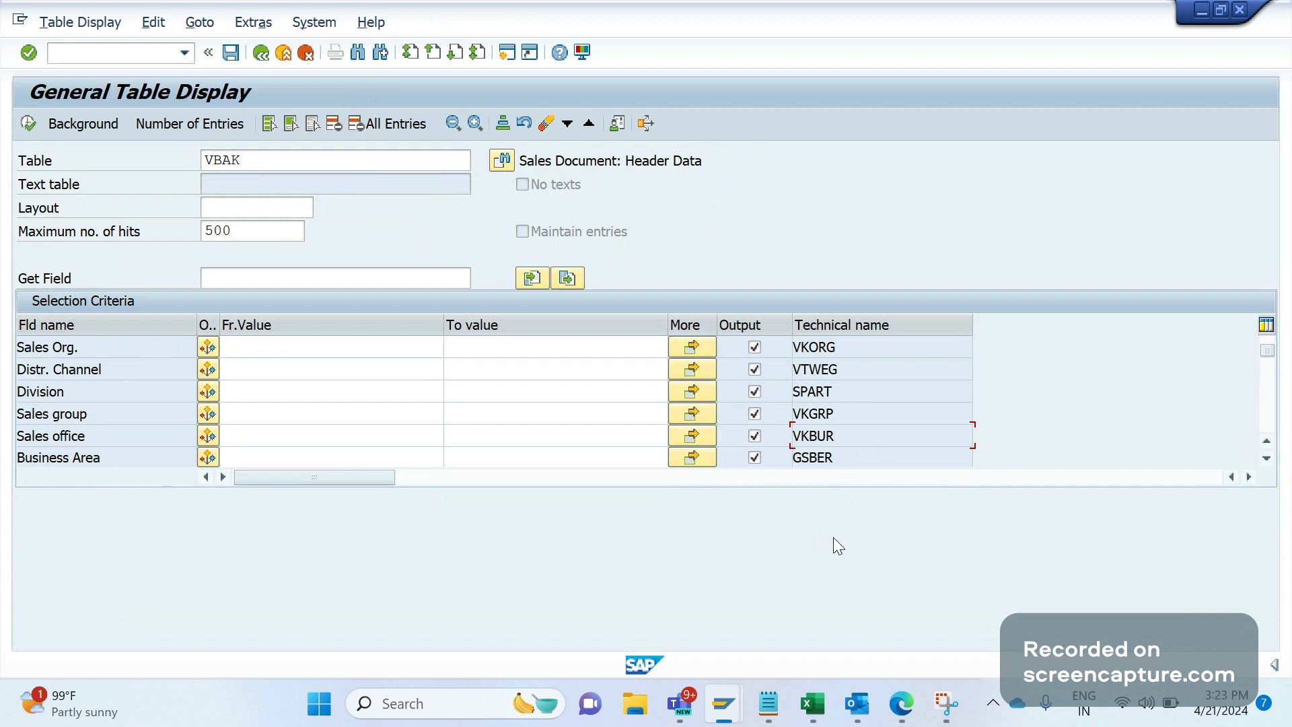
{"action": "double_click", "coordinate": [111, 459]}
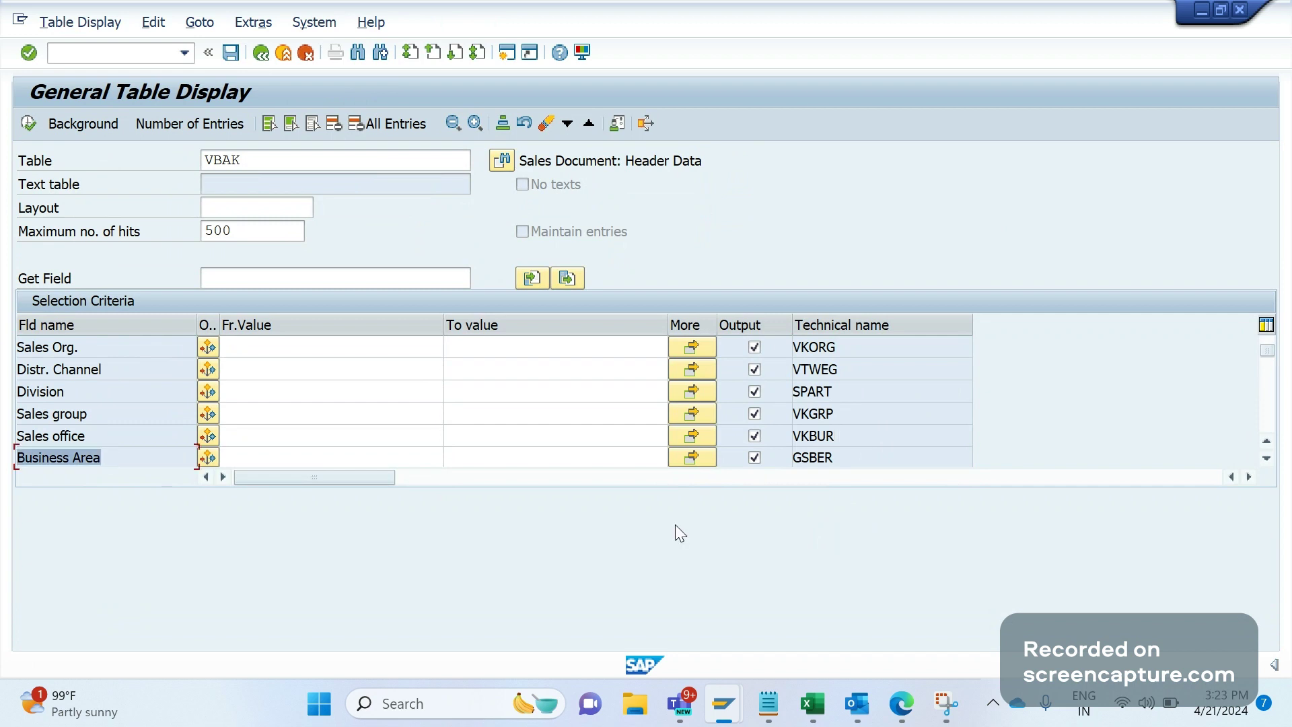
{"action": "double_click", "coordinate": [857, 465]}
{"action": "left_click", "coordinate": [839, 519]}
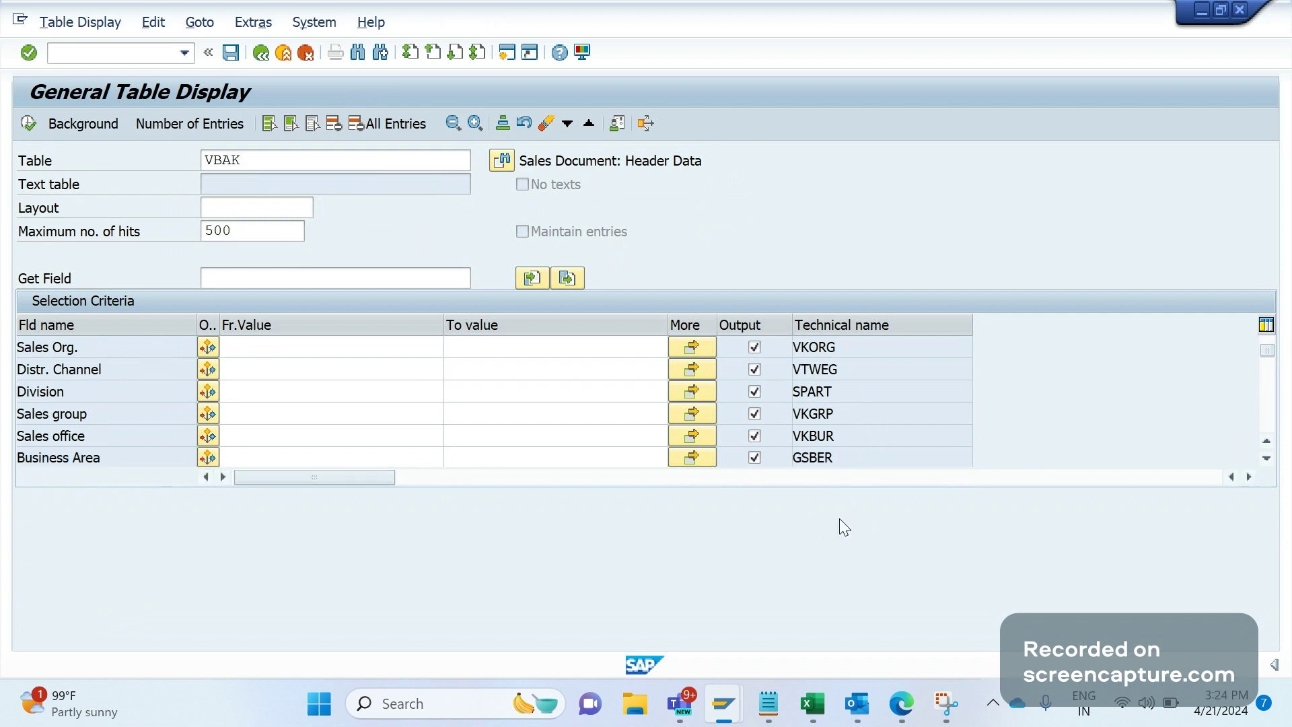
- Find the Doc. Condition field in the VBAK selection criteria and highlight its technical name KNUMV
{"action": "key", "text": "Page_Down"}
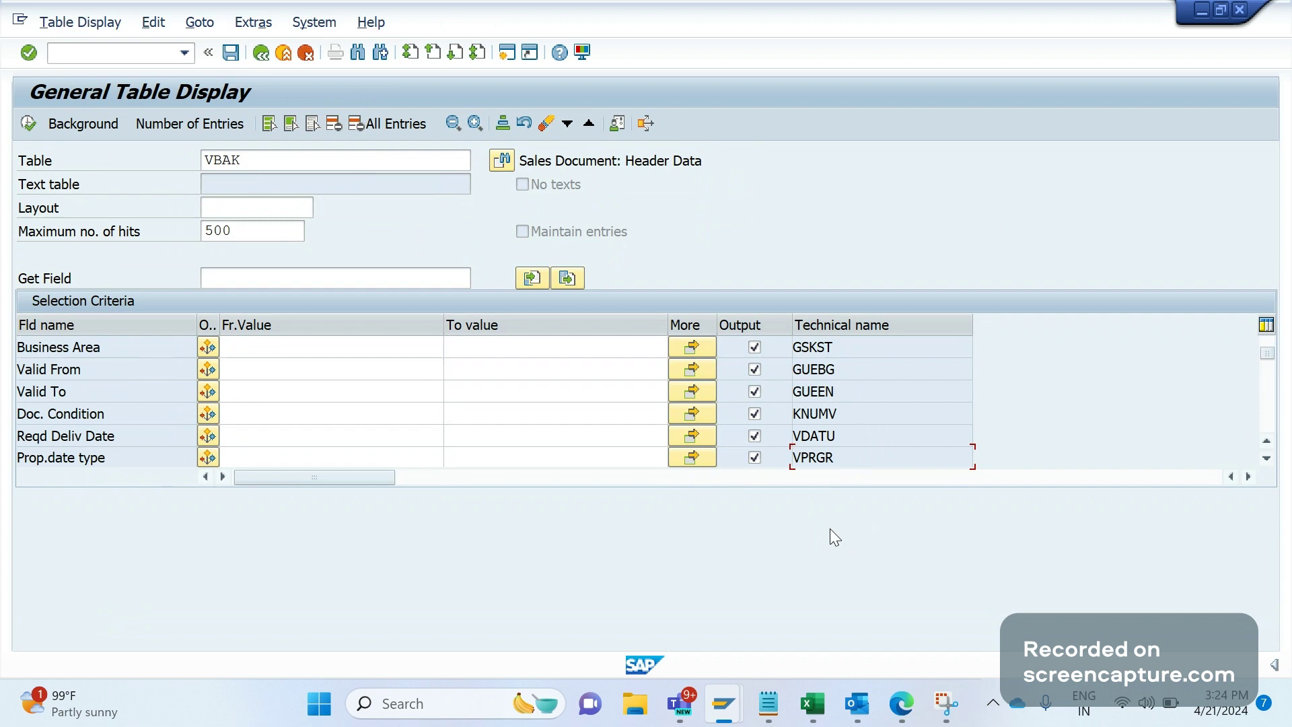
{"action": "left_click", "coordinate": [821, 415]}
{"action": "double_click", "coordinate": [821, 416]}
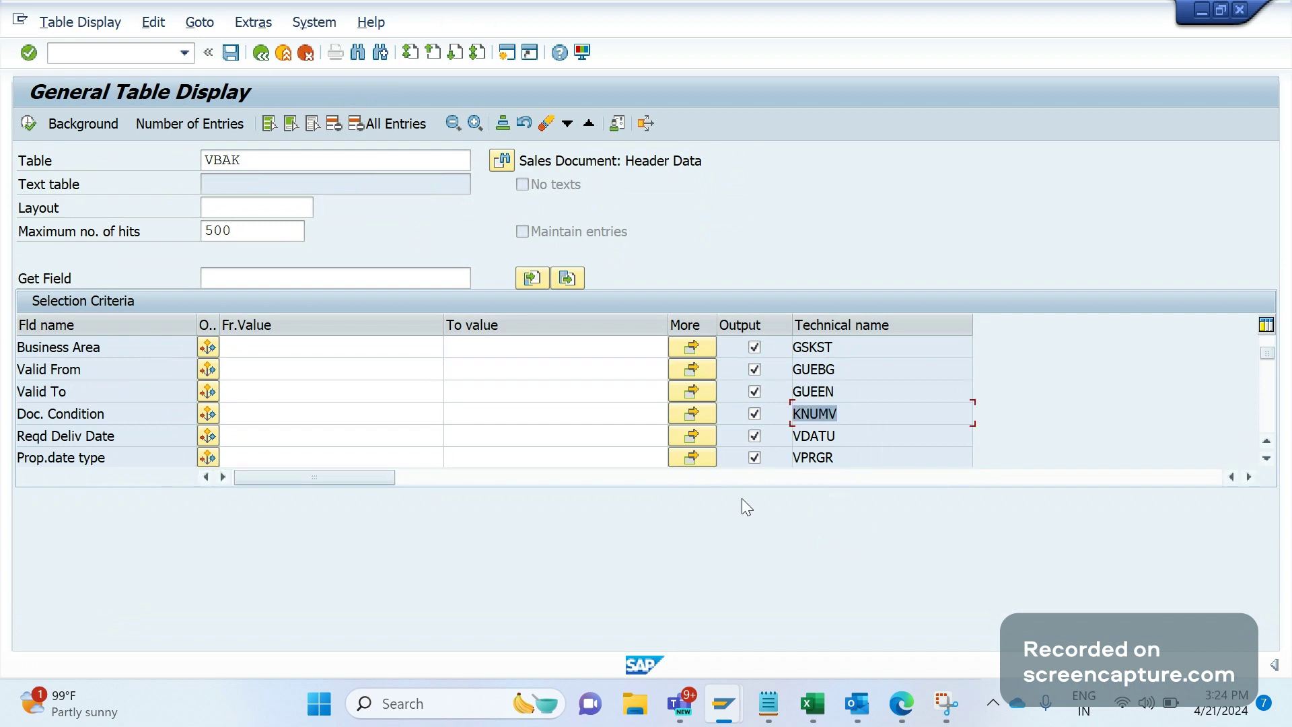
{"action": "left_click", "coordinate": [126, 421]}
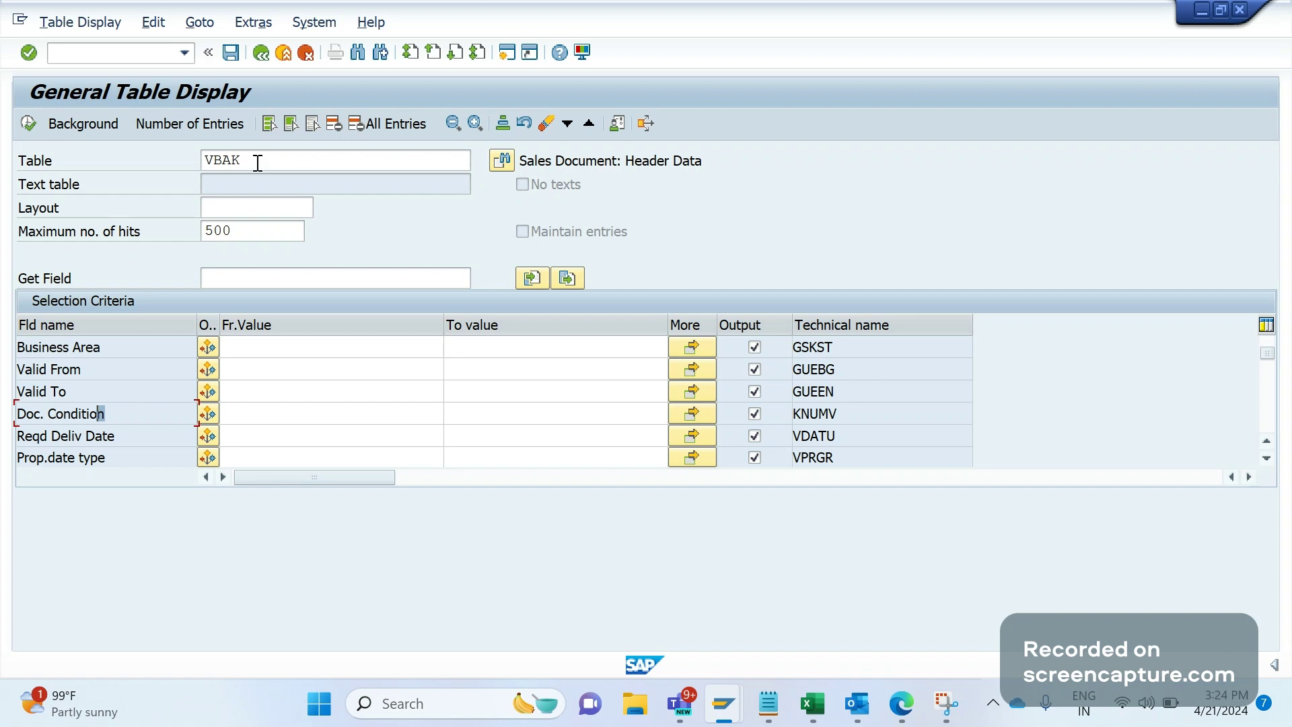
{"action": "double_click", "coordinate": [846, 415]}
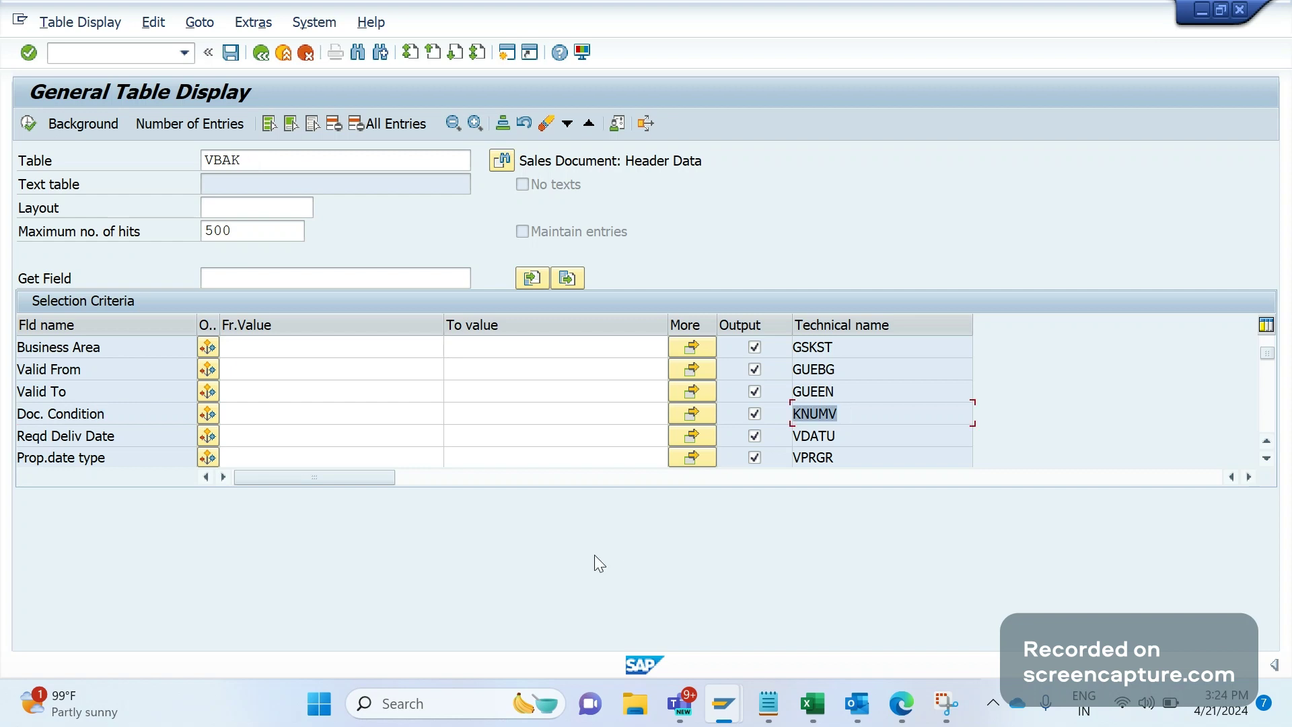
- Display the VBAK entries and select the Doc.Cond. value of sales document 1
{"action": "left_click", "coordinate": [28, 124]}
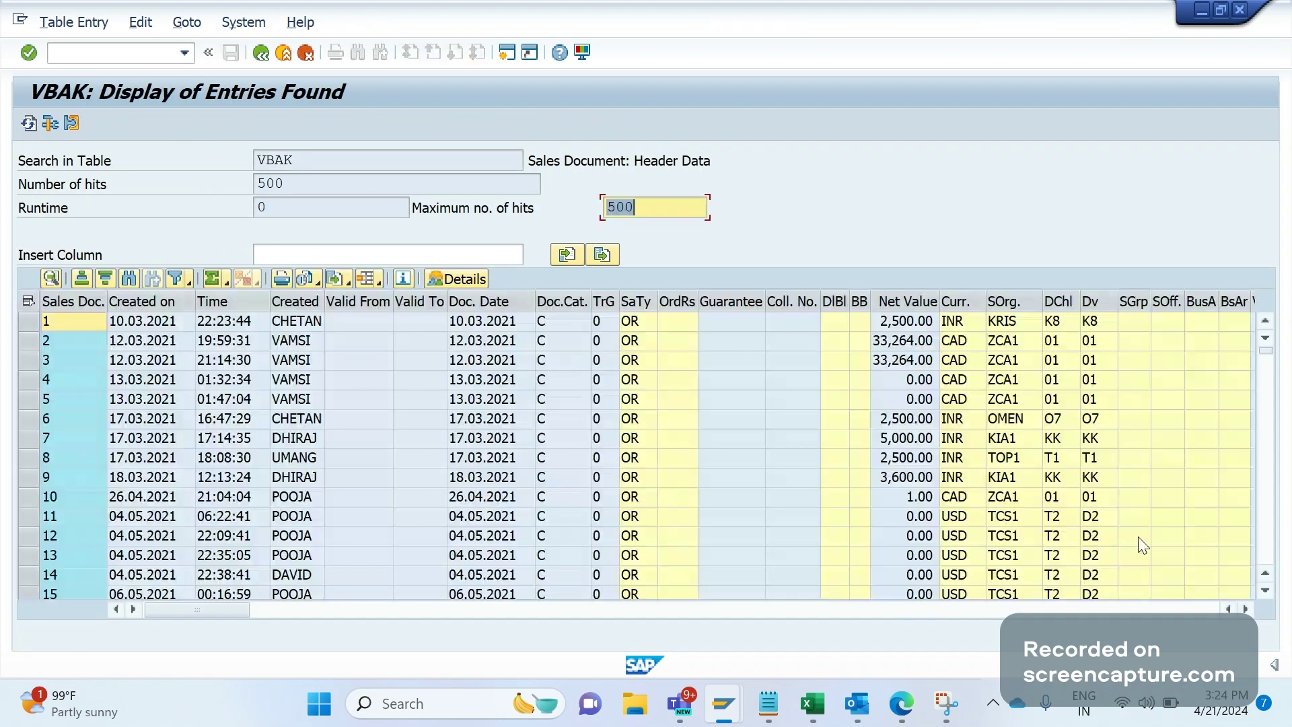
{"action": "left_click", "coordinate": [1245, 608]}
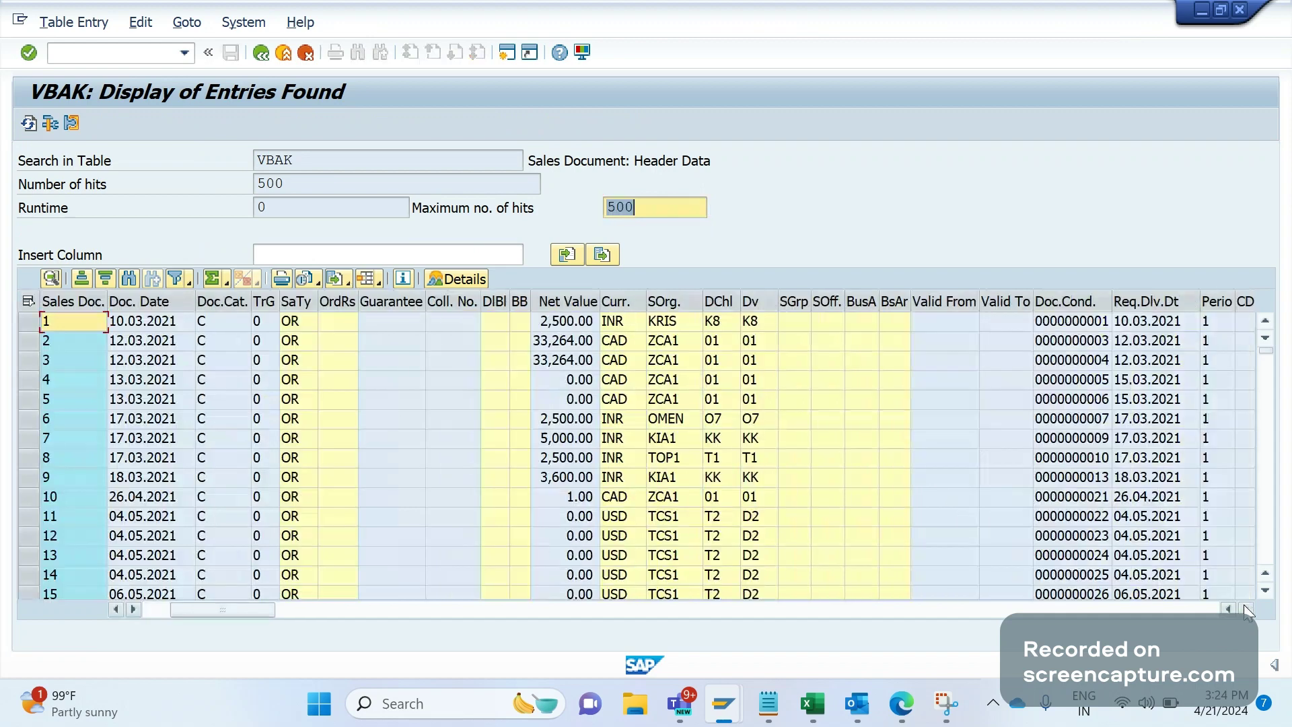
{"action": "left_click", "coordinate": [1245, 609]}
{"action": "left_click", "coordinate": [941, 321]}
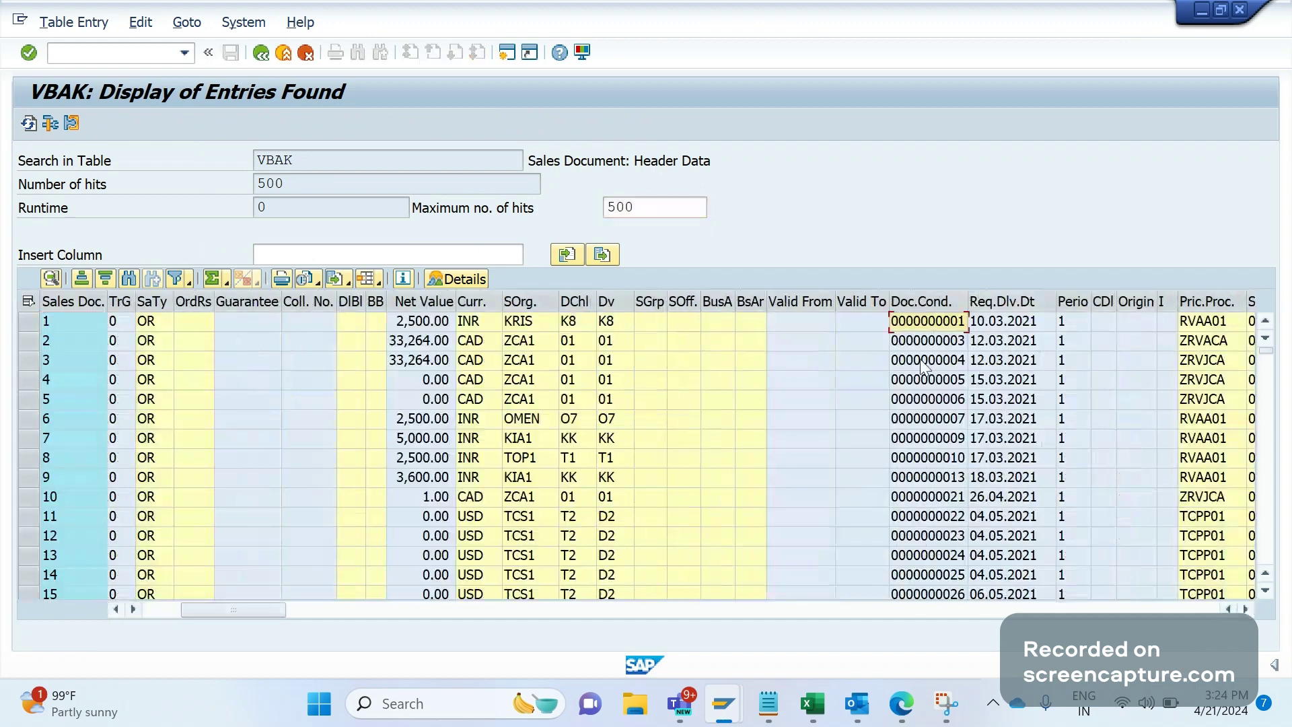
- Open transaction SE16N in a new session and load table KONV
{"action": "left_click", "coordinate": [98, 52]}
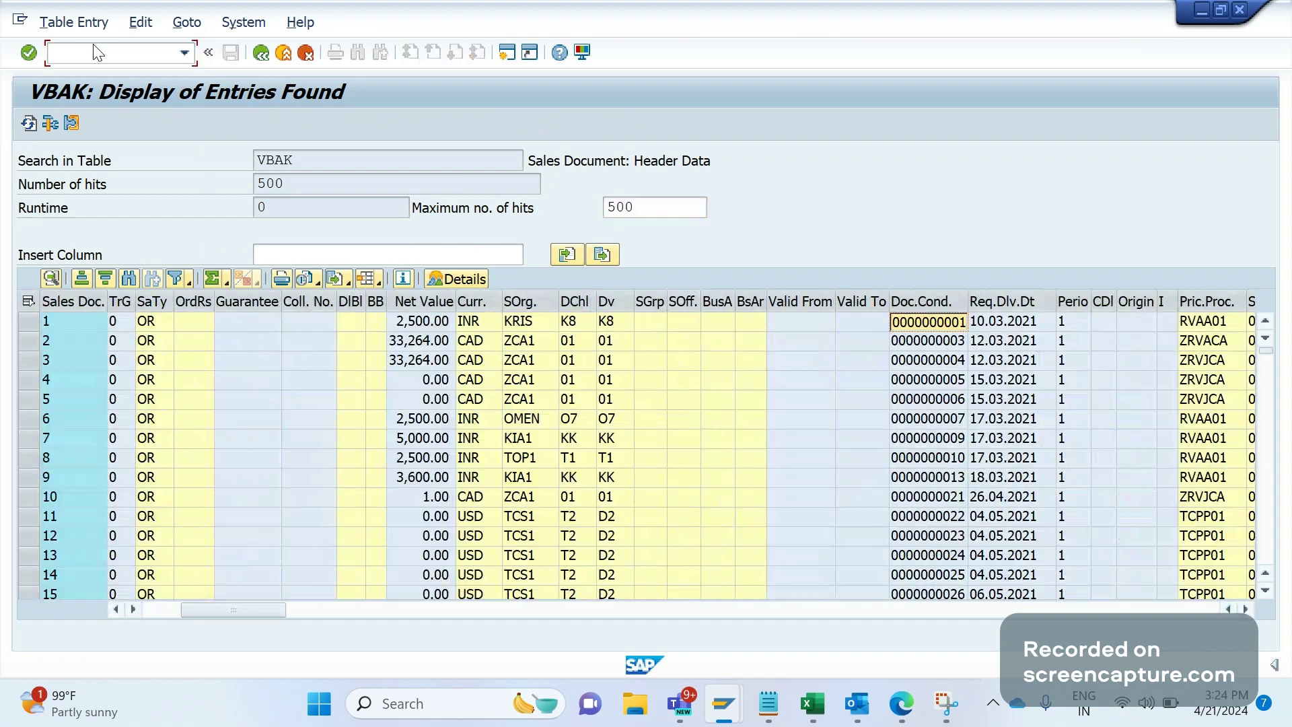
{"action": "type", "text": "/OSE16N"}
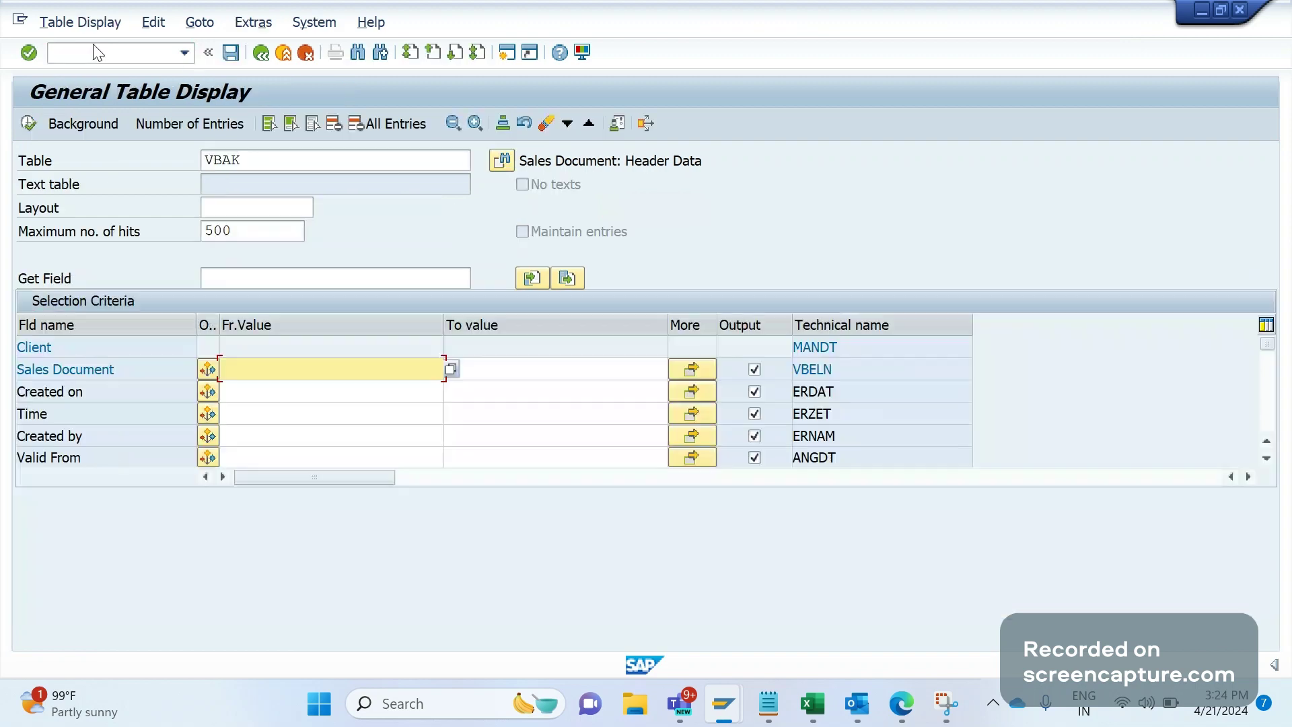
{"action": "left_click", "coordinate": [167, 168]}
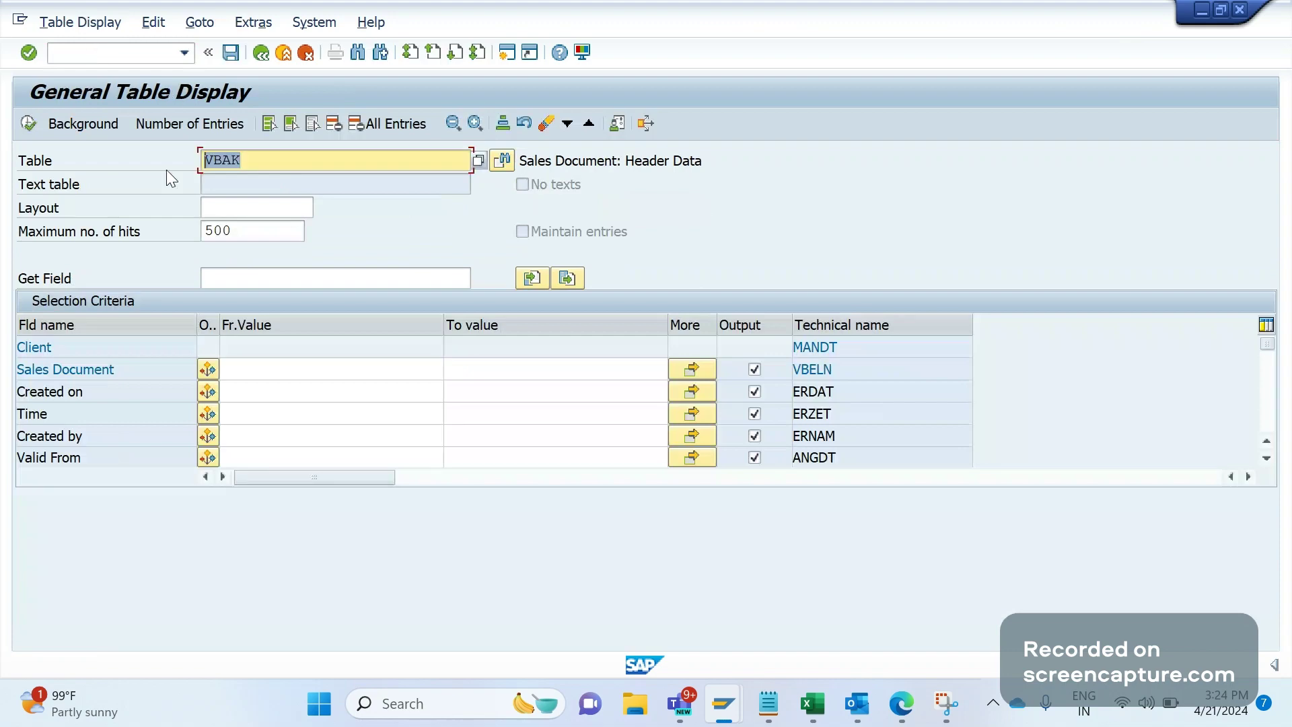
{"action": "type", "text": "KONV"}
{"action": "key", "text": "Return"}
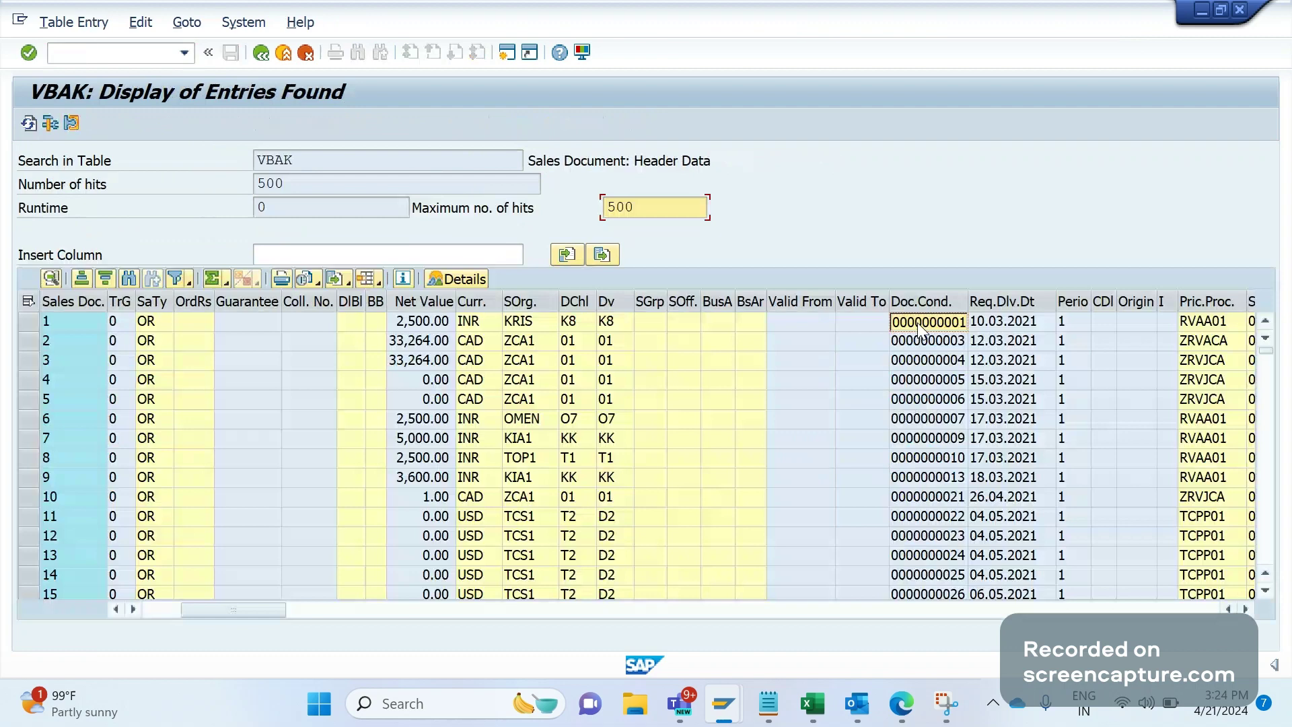
{"action": "left_click", "coordinate": [918, 321]}
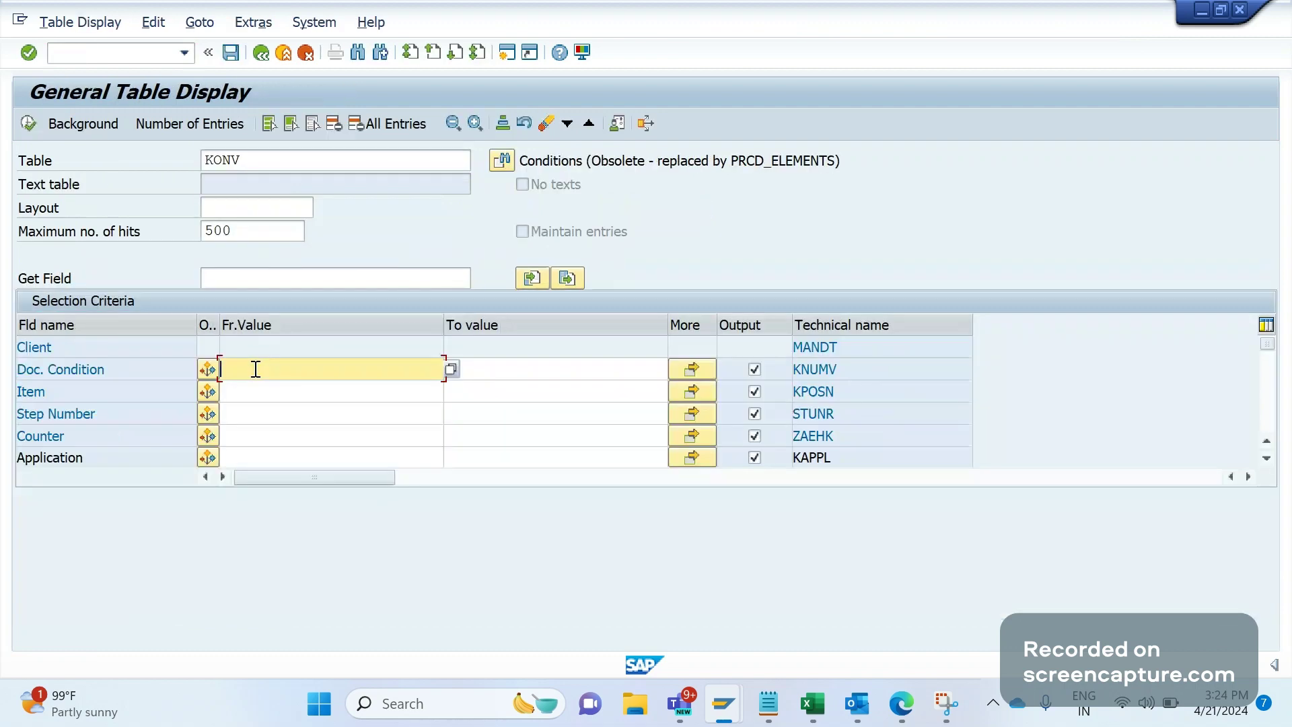
{"action": "key", "text": "ctrl+v"}
{"action": "key", "text": "F8"}
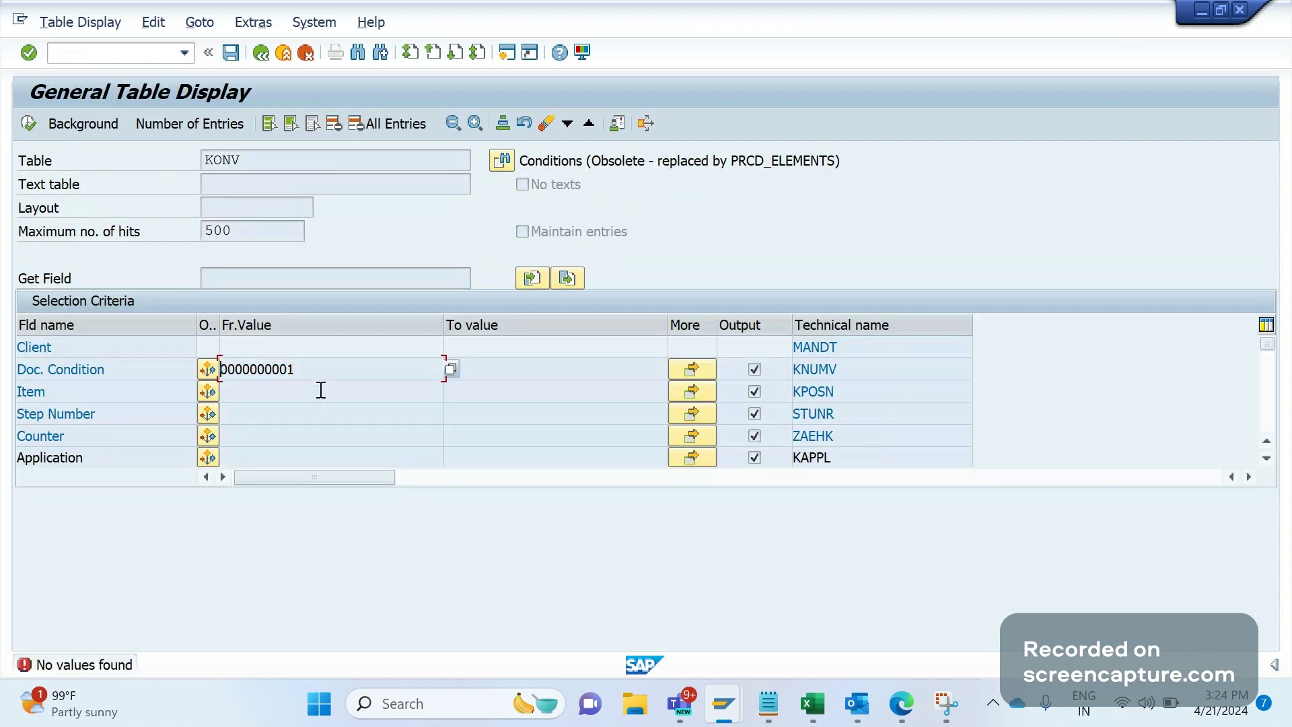
{"action": "key", "text": "Return"}
{"action": "key", "text": "ctrl+c"}
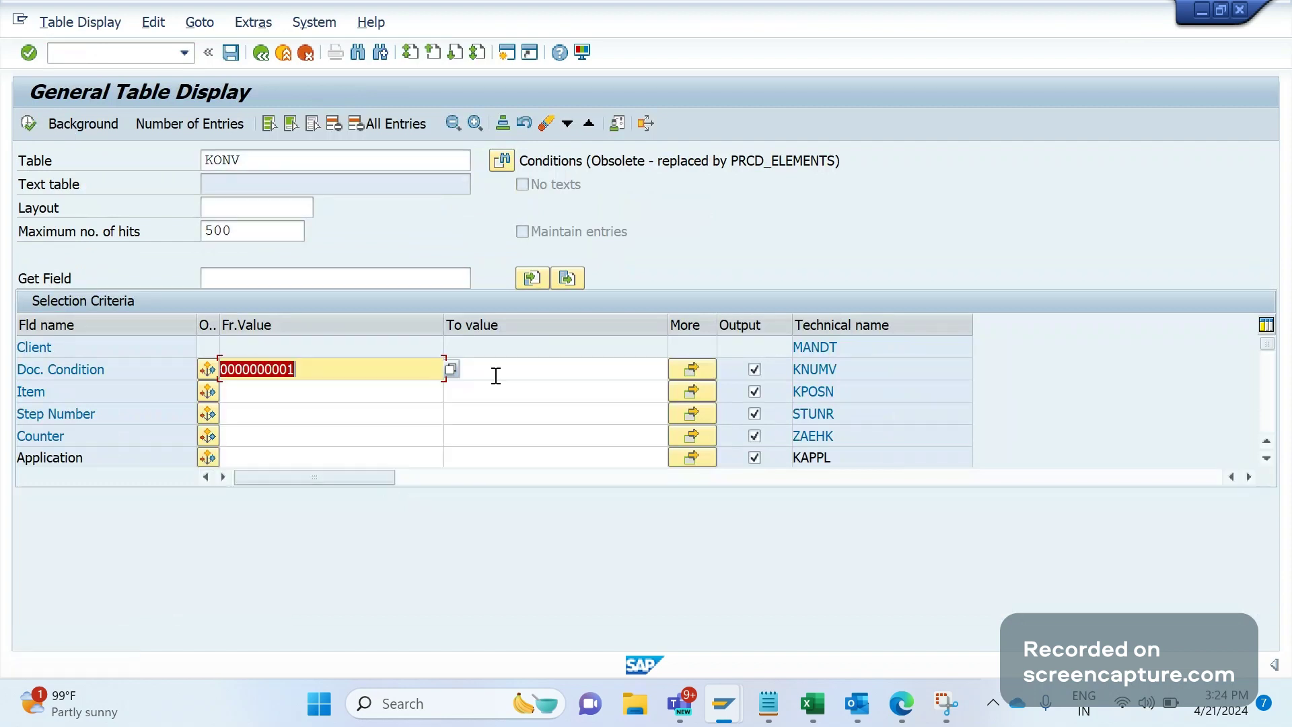
{"action": "left_click", "coordinate": [263, 167]}
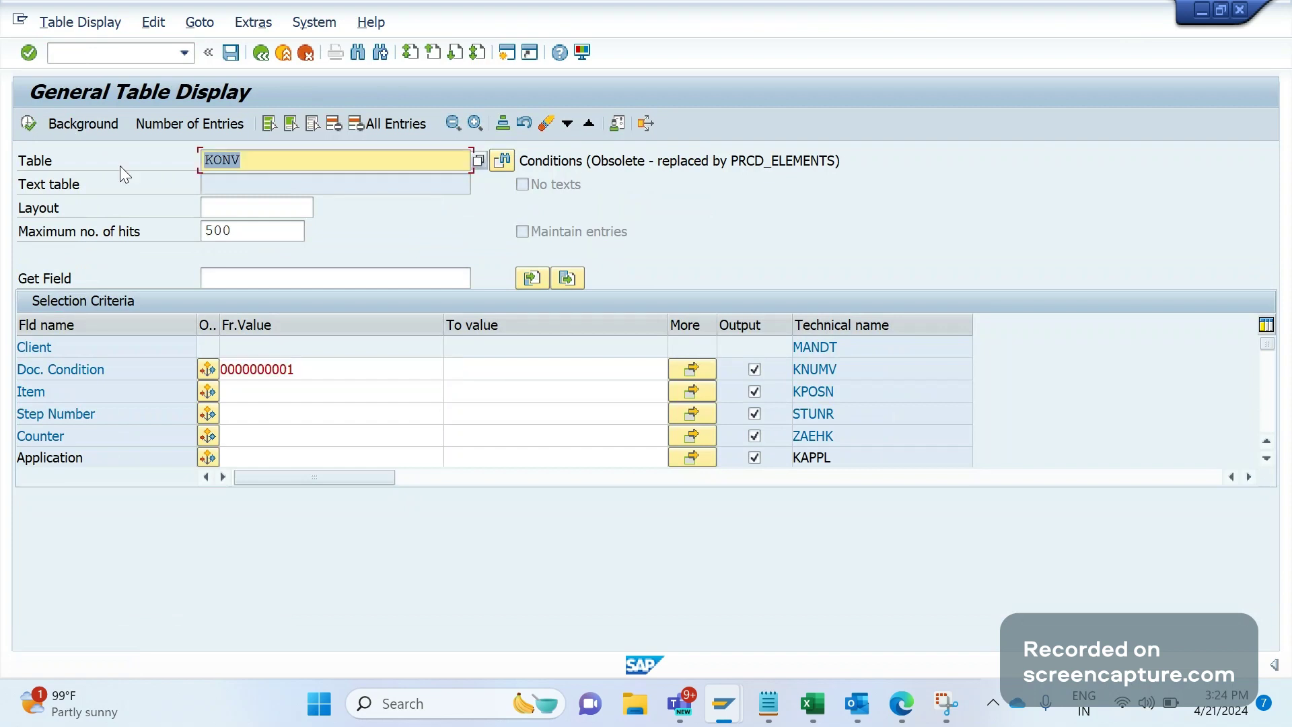
{"action": "type", "text": "PRCD_ELEM"}
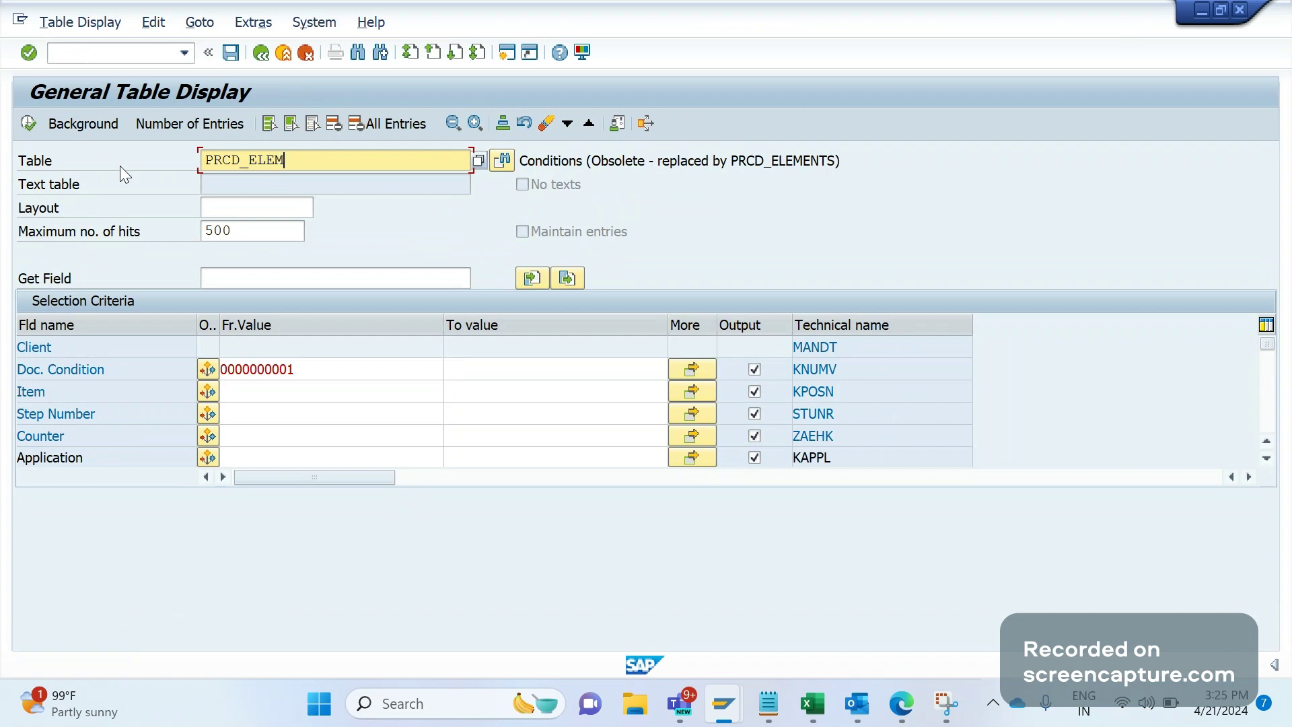
{"action": "type", "text": "ENTS"}
{"action": "key", "text": "Return"}
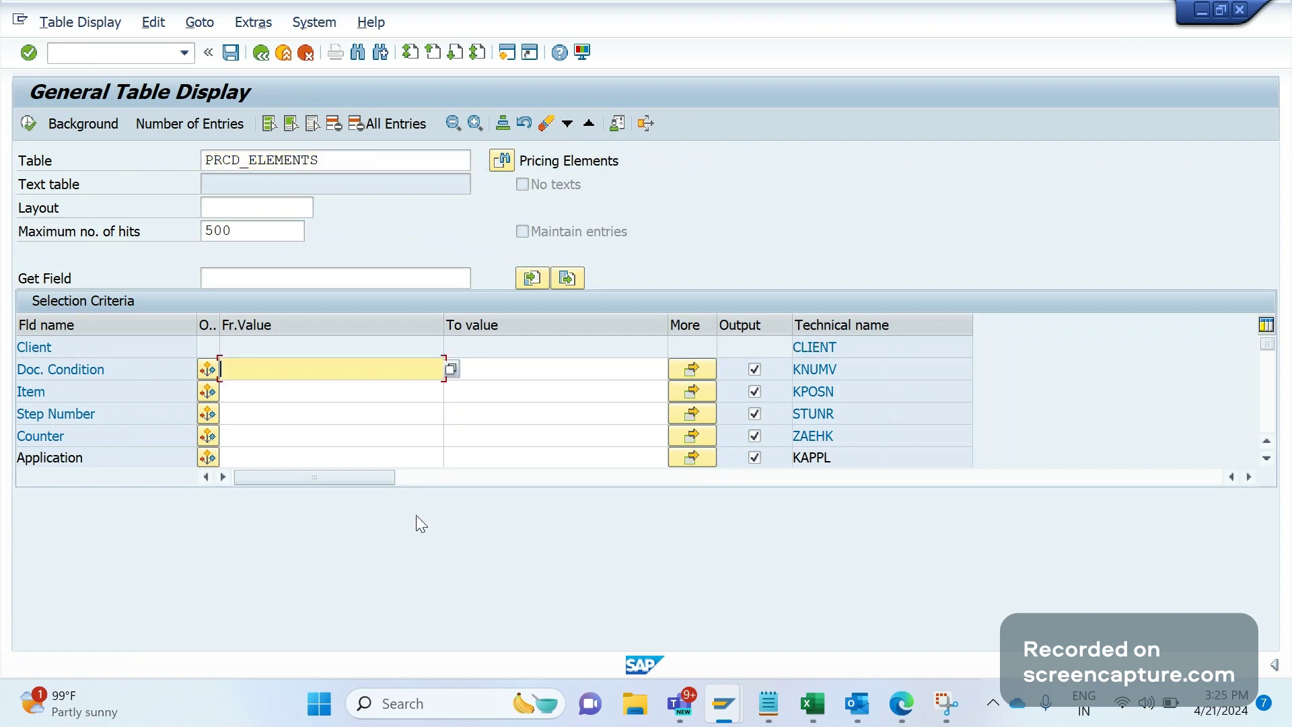
{"action": "key", "text": "ctrl+v"}
{"action": "left_click", "coordinate": [27, 124]}
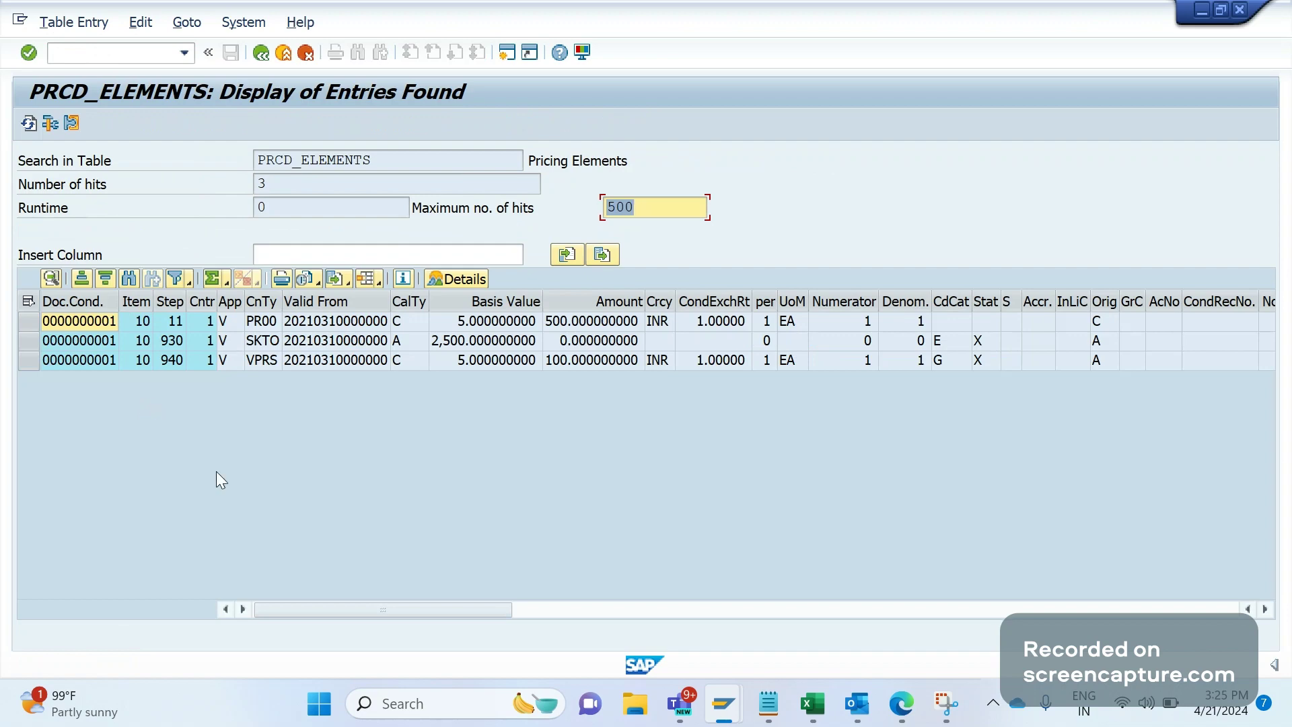
{"action": "left_click", "coordinate": [85, 338]}
{"action": "key", "text": "Up"}
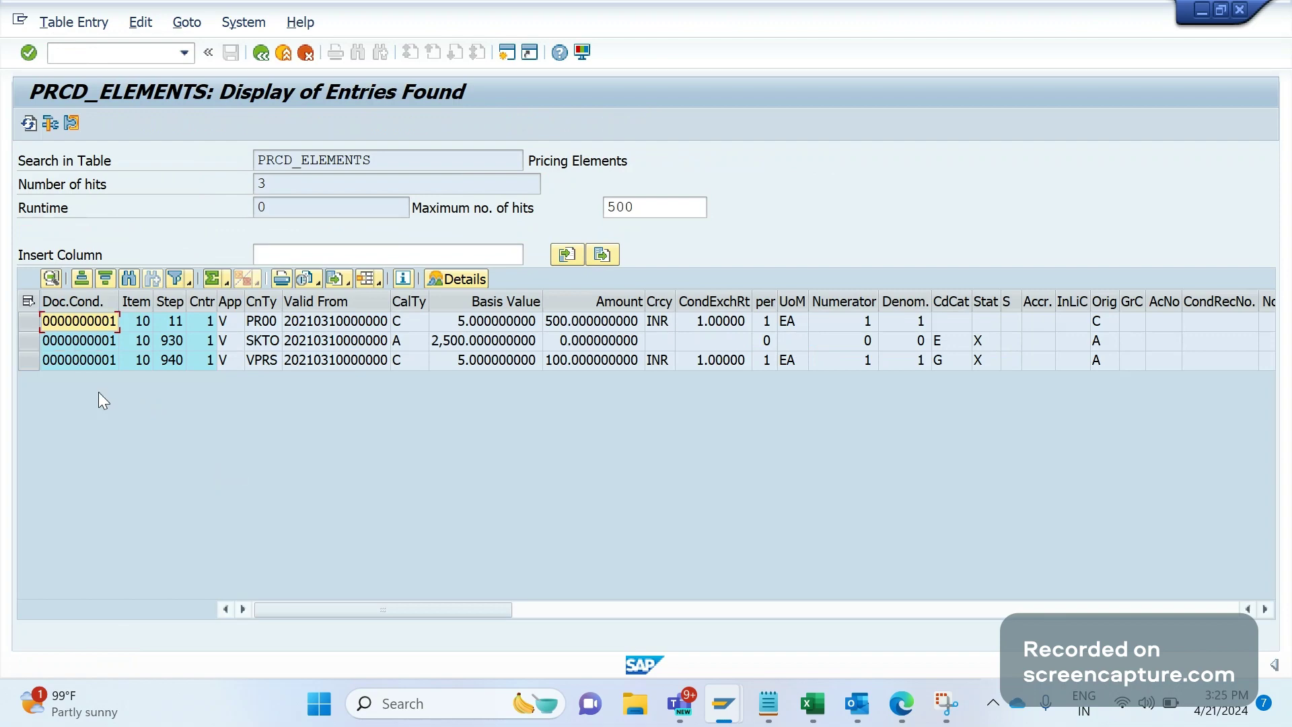
- Leave the displayed entries, return to the VBAK selection criteria and highlight the technical name KNUMV
{"action": "key", "text": "F3"}
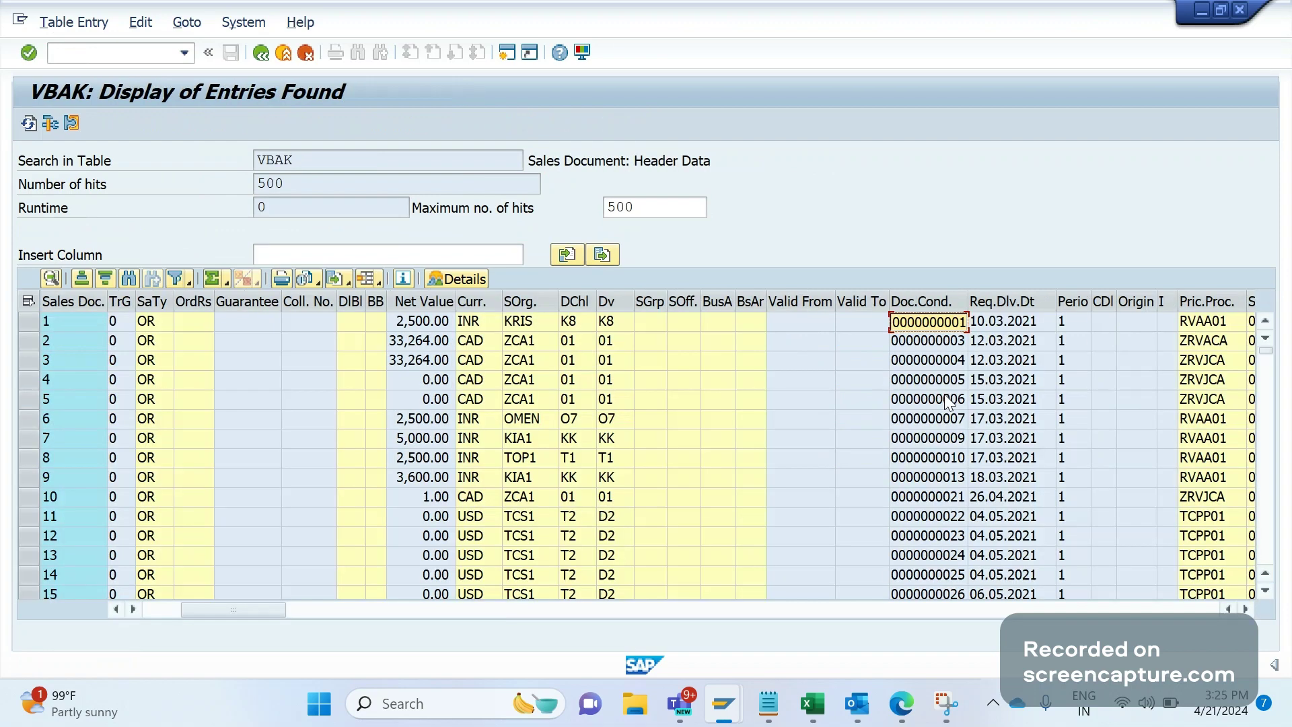
{"action": "left_click", "coordinate": [259, 54]}
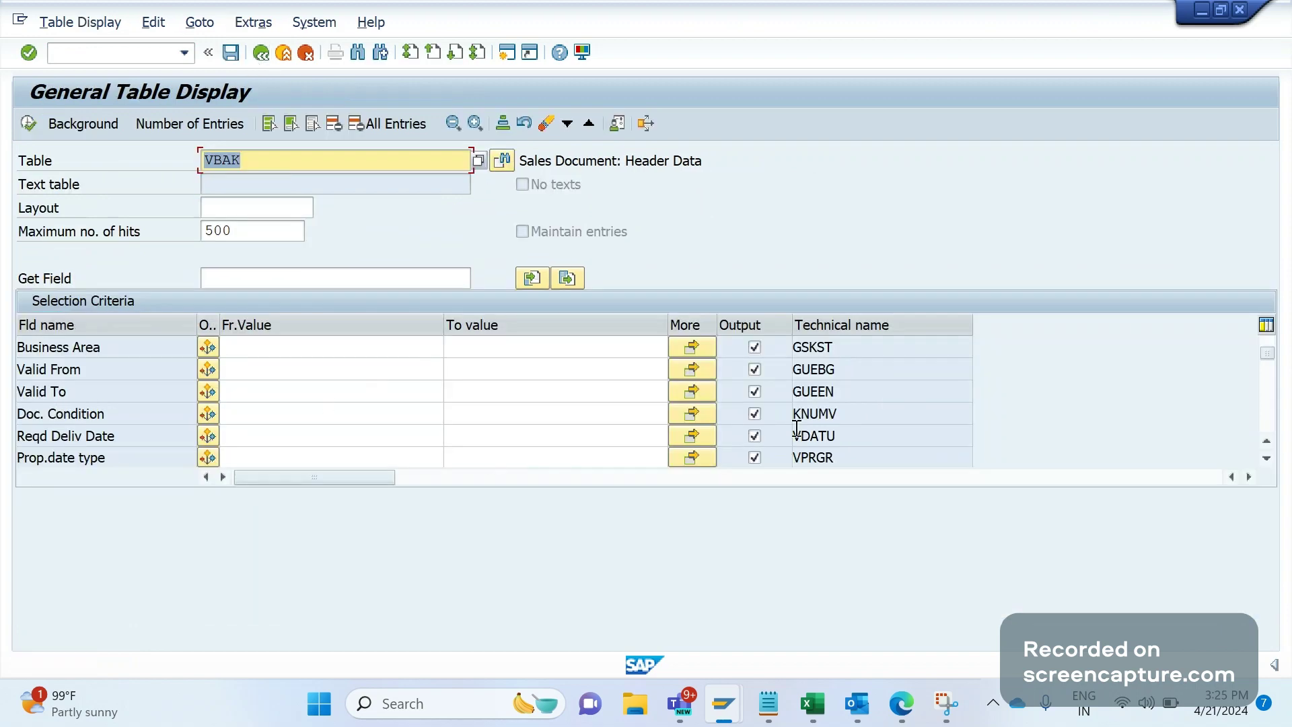
{"action": "left_click_drag", "start_coordinate": [837, 414], "coordinate": [791, 415]}
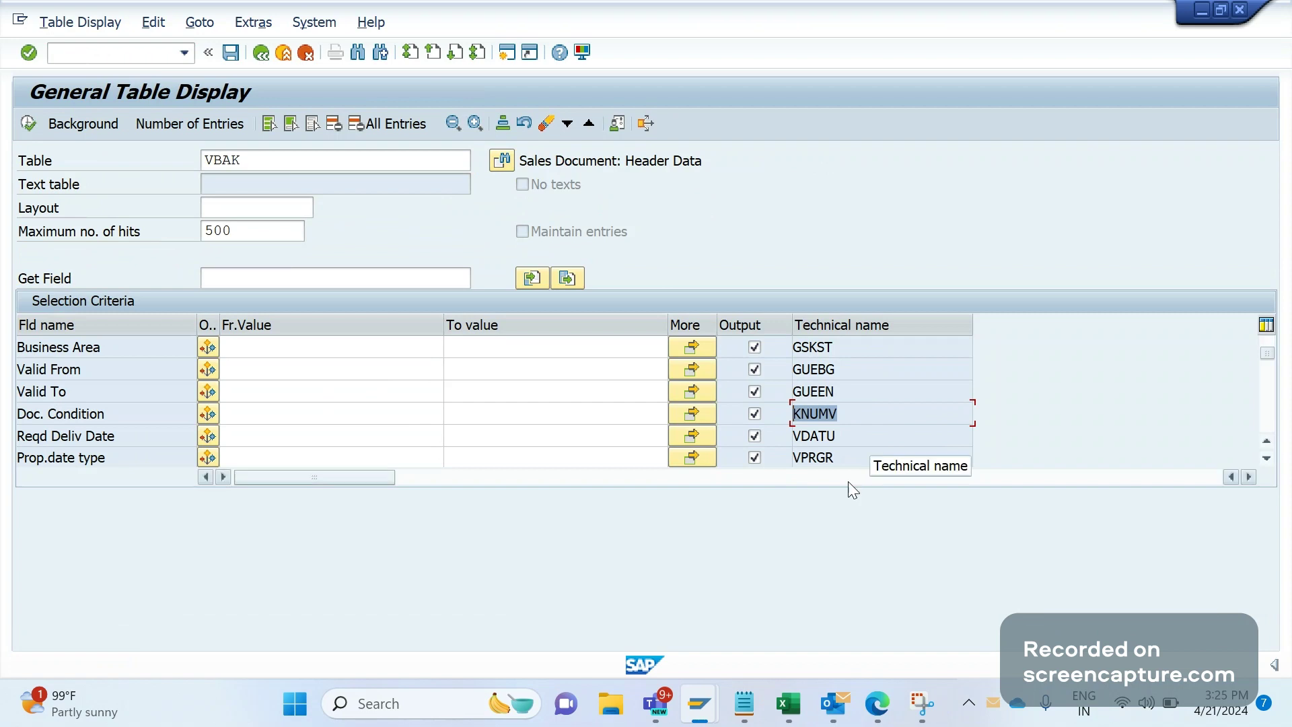
- Dismiss the mail notification and highlight the Reqd Deliv Date field with its technical name VDATU
{"action": "left_click", "coordinate": [1248, 474]}
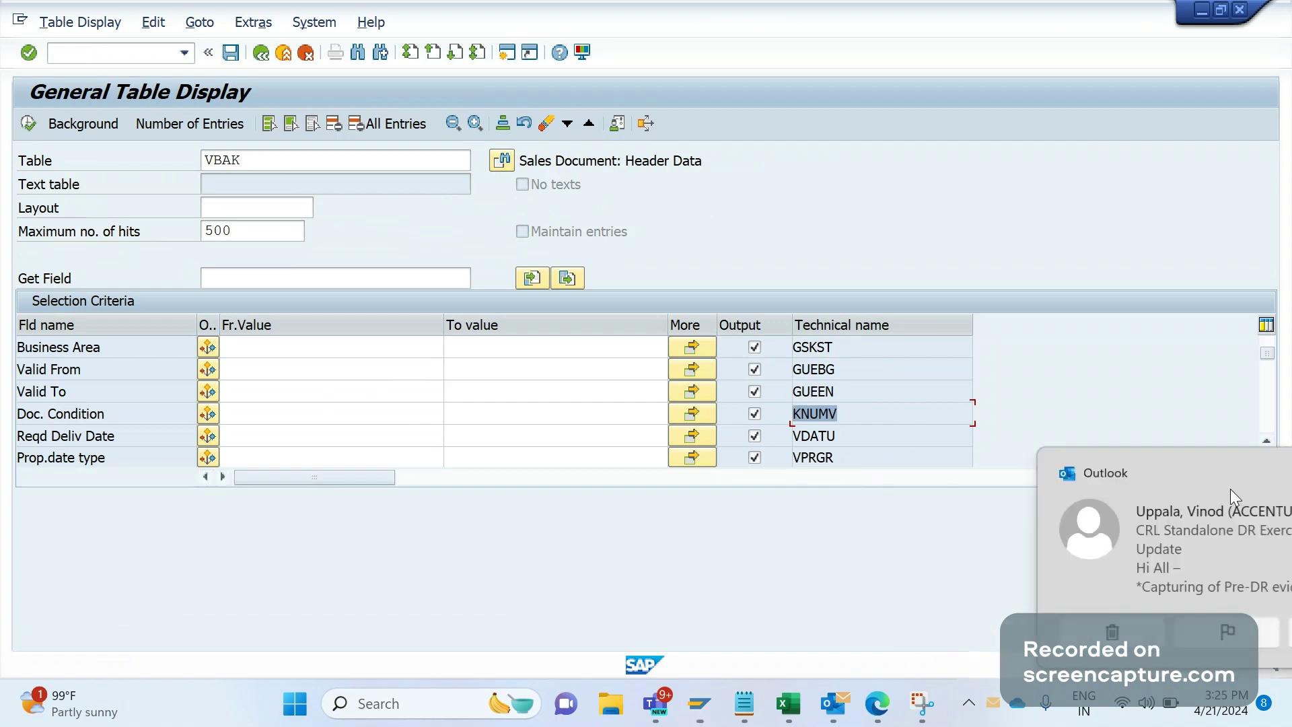
{"action": "left_click", "coordinate": [284, 452]}
{"action": "left_click", "coordinate": [285, 444]}
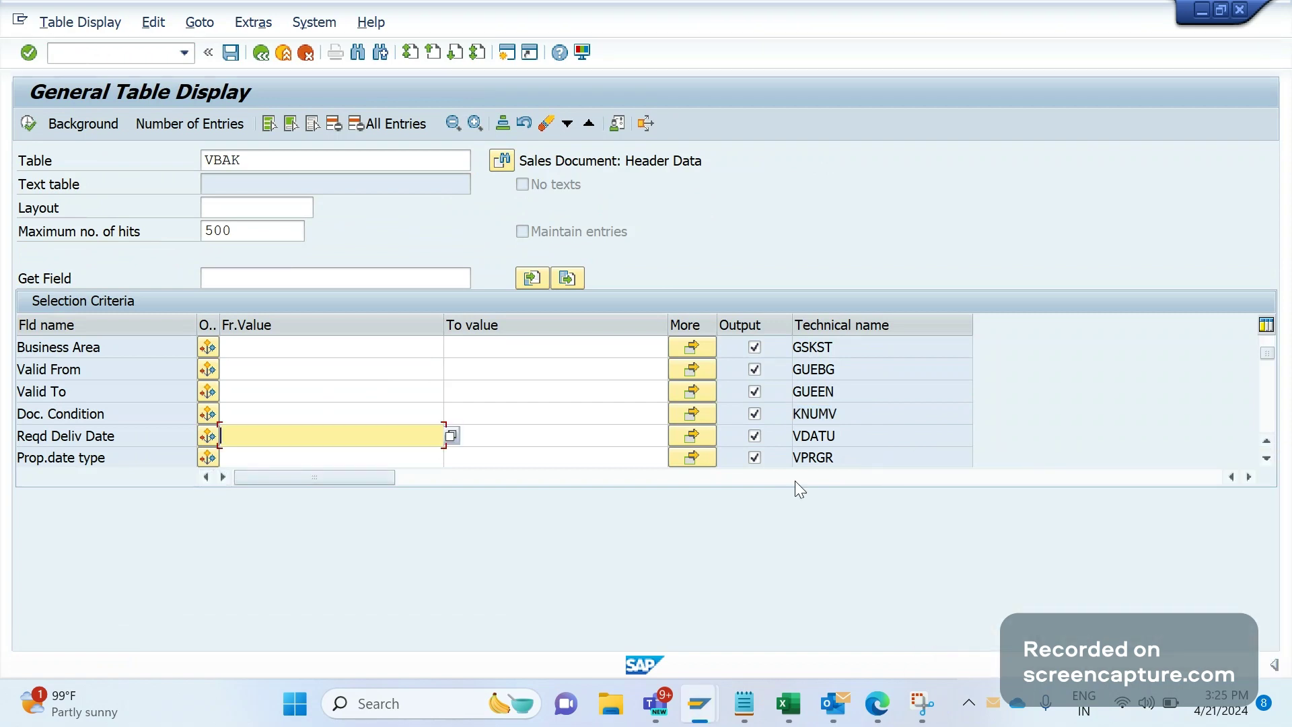
{"action": "left_click_drag", "start_coordinate": [836, 438], "coordinate": [680, 462]}
{"action": "left_click_drag", "start_coordinate": [118, 436], "coordinate": [3, 431]}
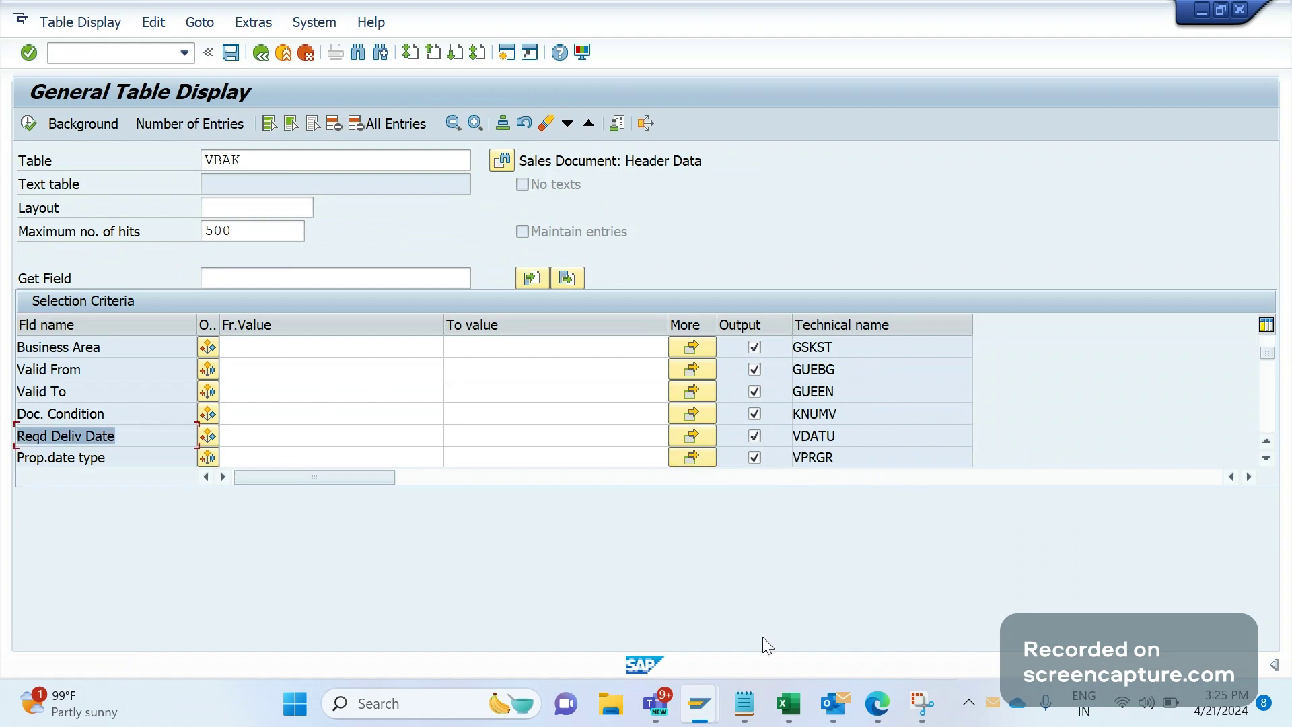
- Switch to the overview of standard order 1 and examine the Req. Deliv.Date in the sales data
{"action": "left_click", "coordinate": [700, 703]}
{"action": "left_click", "coordinate": [764, 606]}
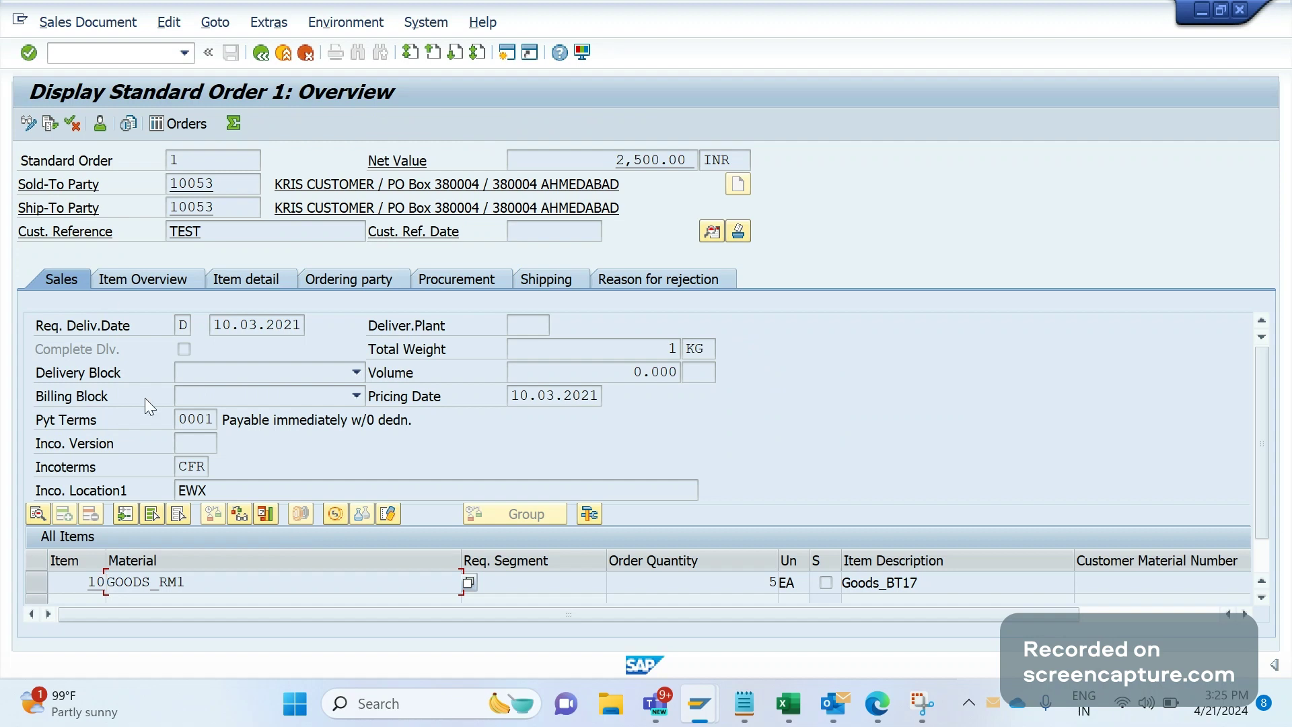
{"action": "left_click", "coordinate": [256, 327]}
{"action": "double_click", "coordinate": [232, 324]}
{"action": "left_click", "coordinate": [258, 325]}
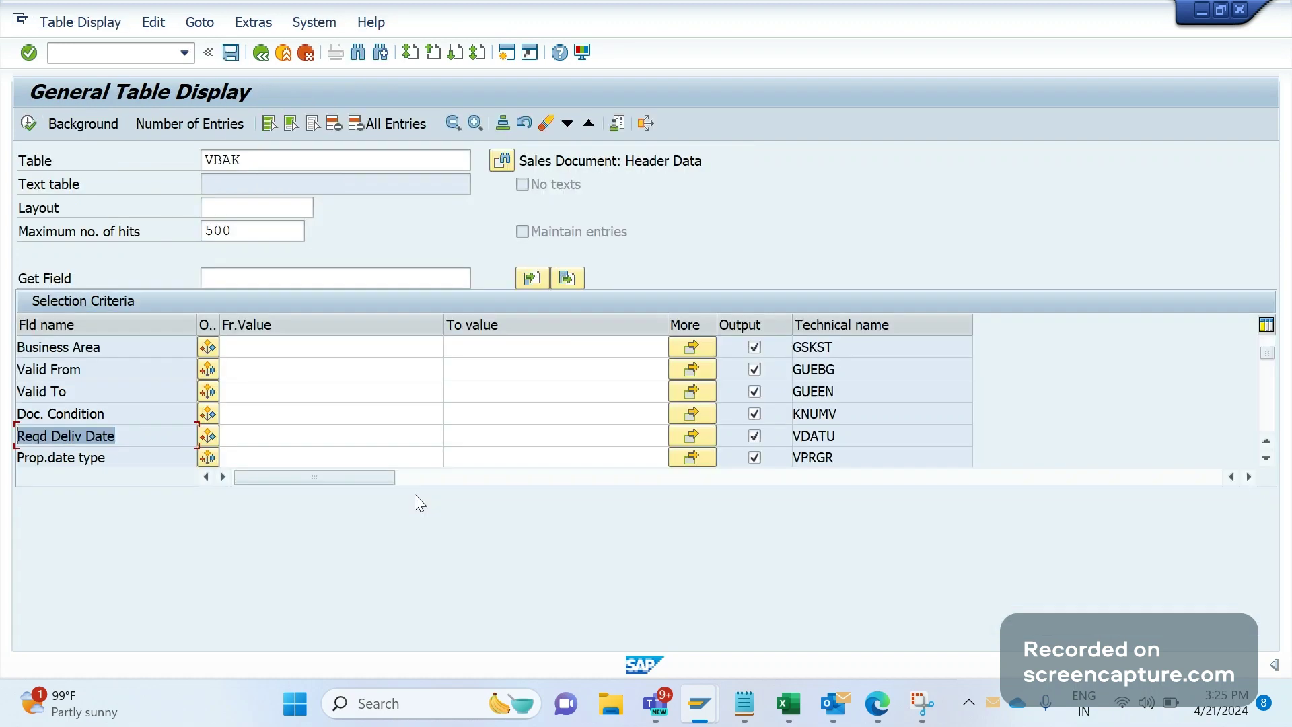
- Highlight VDATU in the VBAK selection criteria and bring up the fields from Complete Dlv. to Ord-Rel.Bill.Ty
{"action": "left_click_drag", "start_coordinate": [836, 436], "coordinate": [658, 470]}
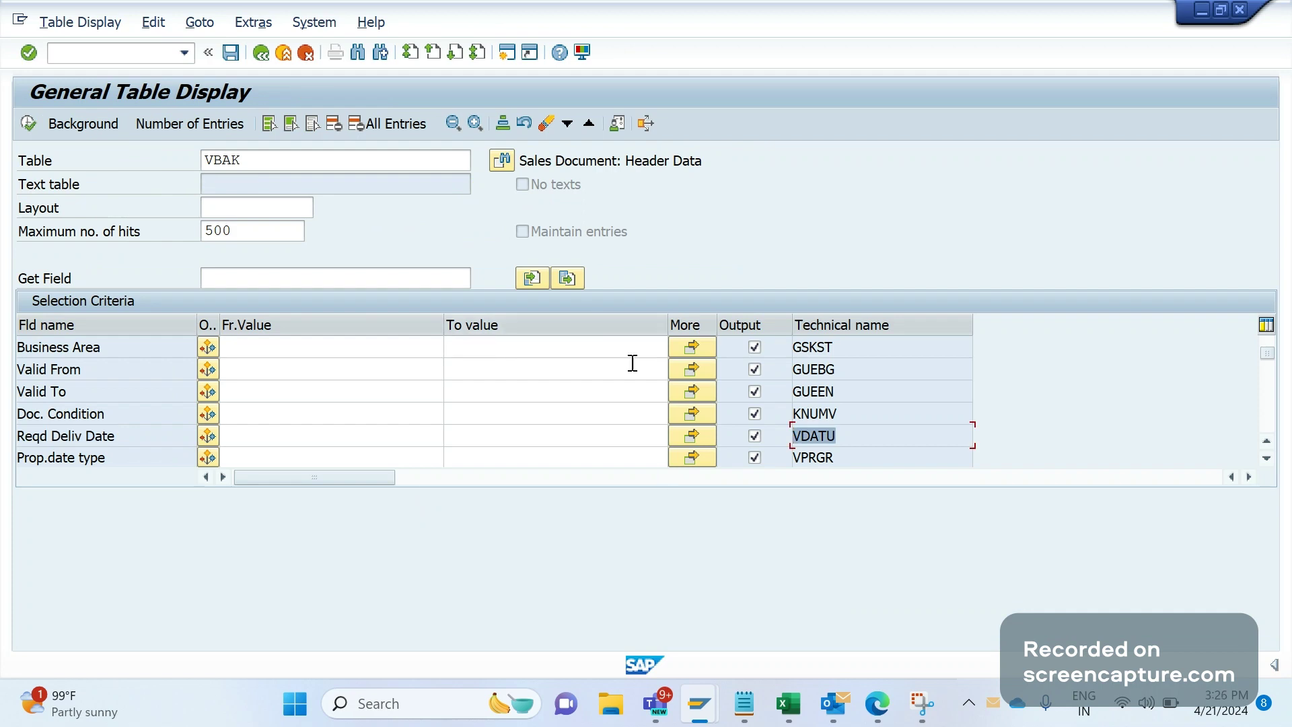
{"action": "left_click", "coordinate": [576, 392]}
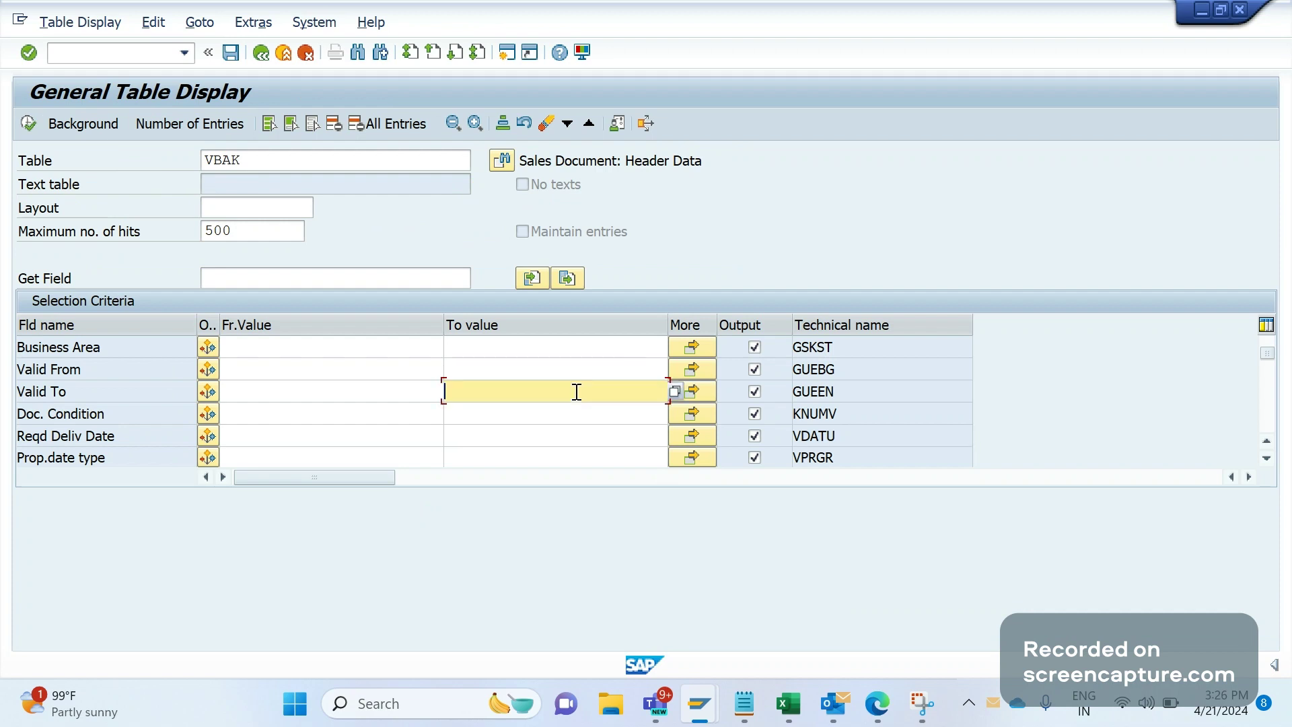
{"action": "scroll", "coordinate": [576, 392], "scroll_direction": "down", "scroll_amount": 2}
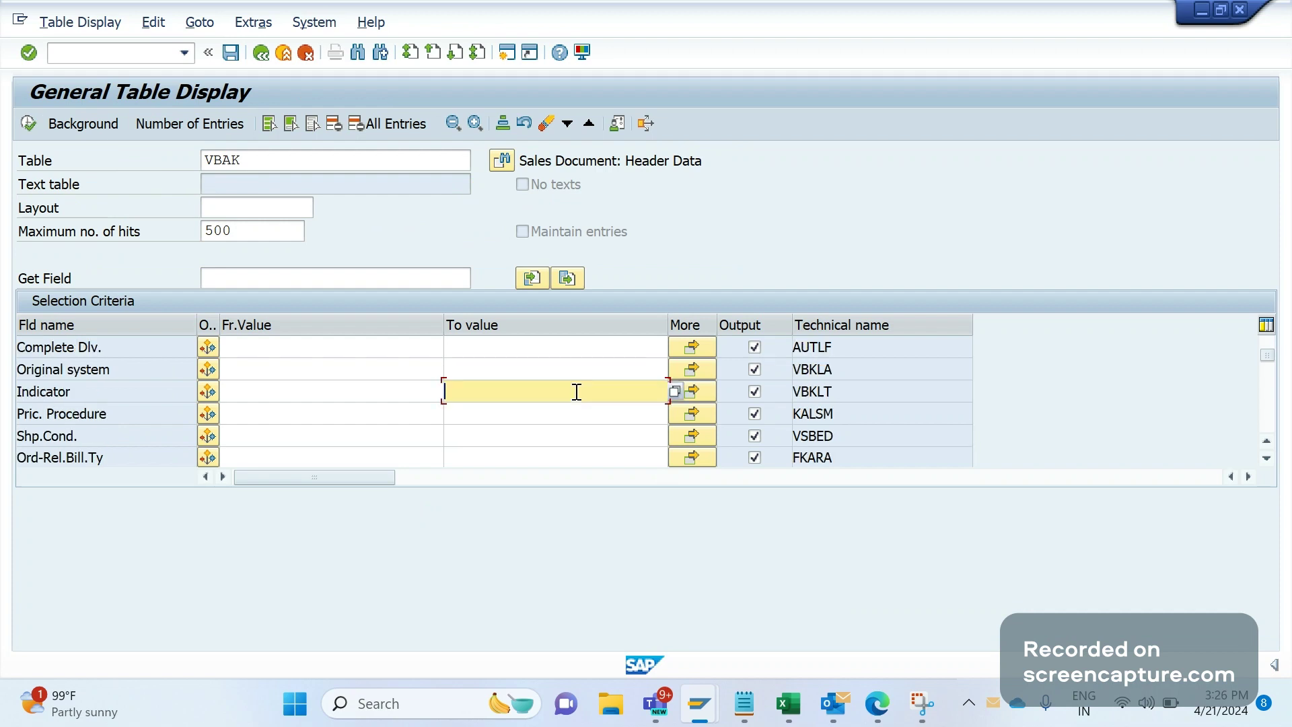
- Highlight Complete Dlv. and its technical name AUTLF in VBAK, and locate the matching checkbox in standard order 1's sales data
{"action": "left_click", "coordinate": [115, 344]}
{"action": "left_click", "coordinate": [827, 354]}
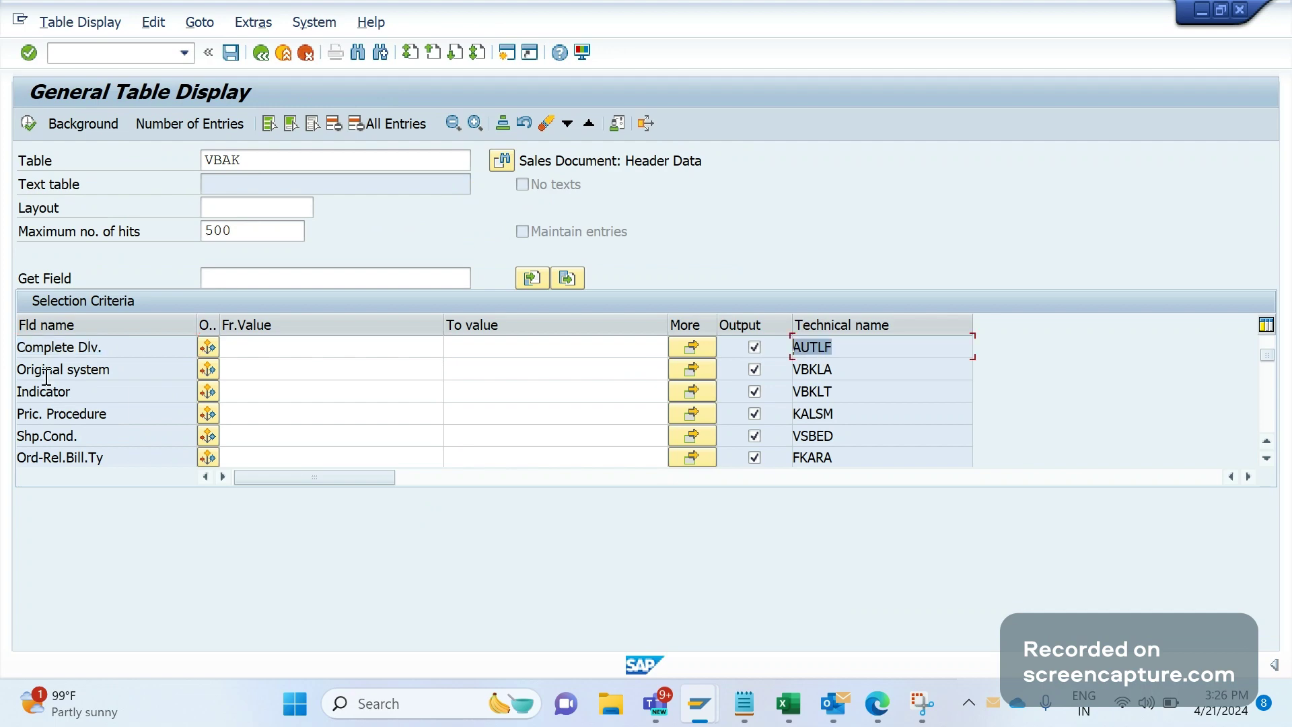
{"action": "left_click", "coordinate": [124, 348]}
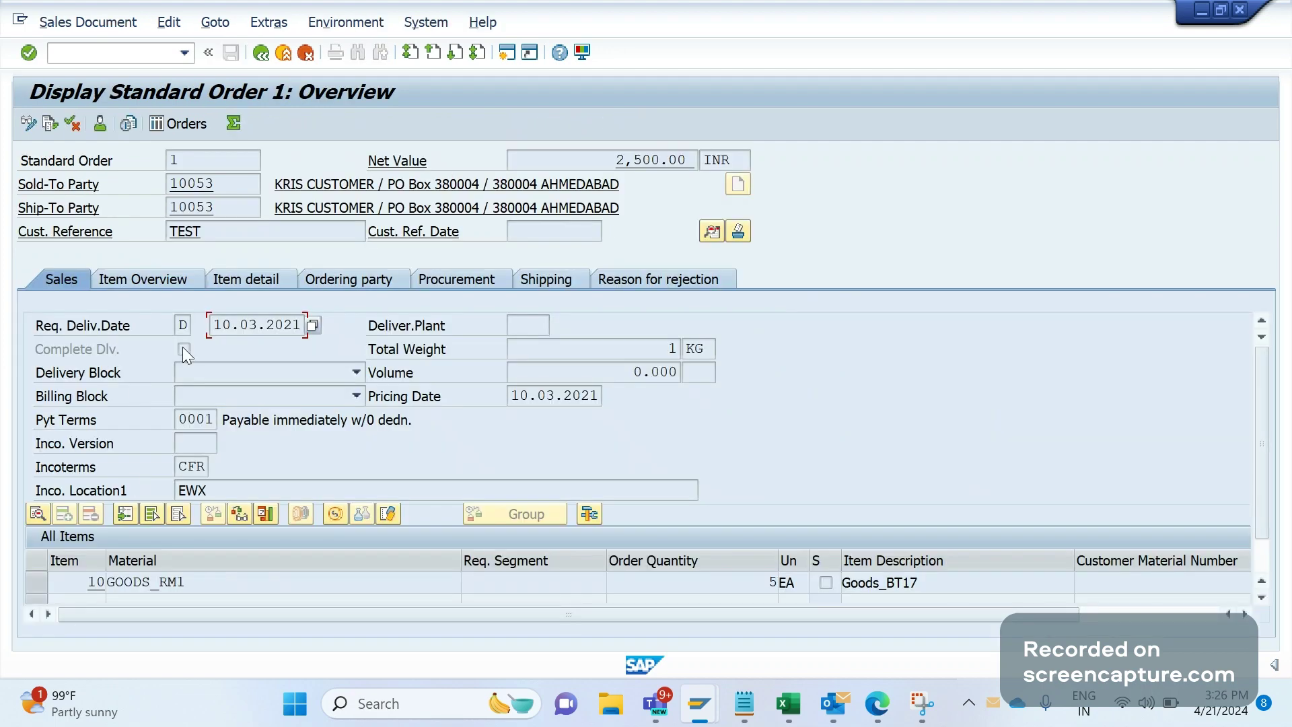
{"action": "left_click", "coordinate": [183, 349]}
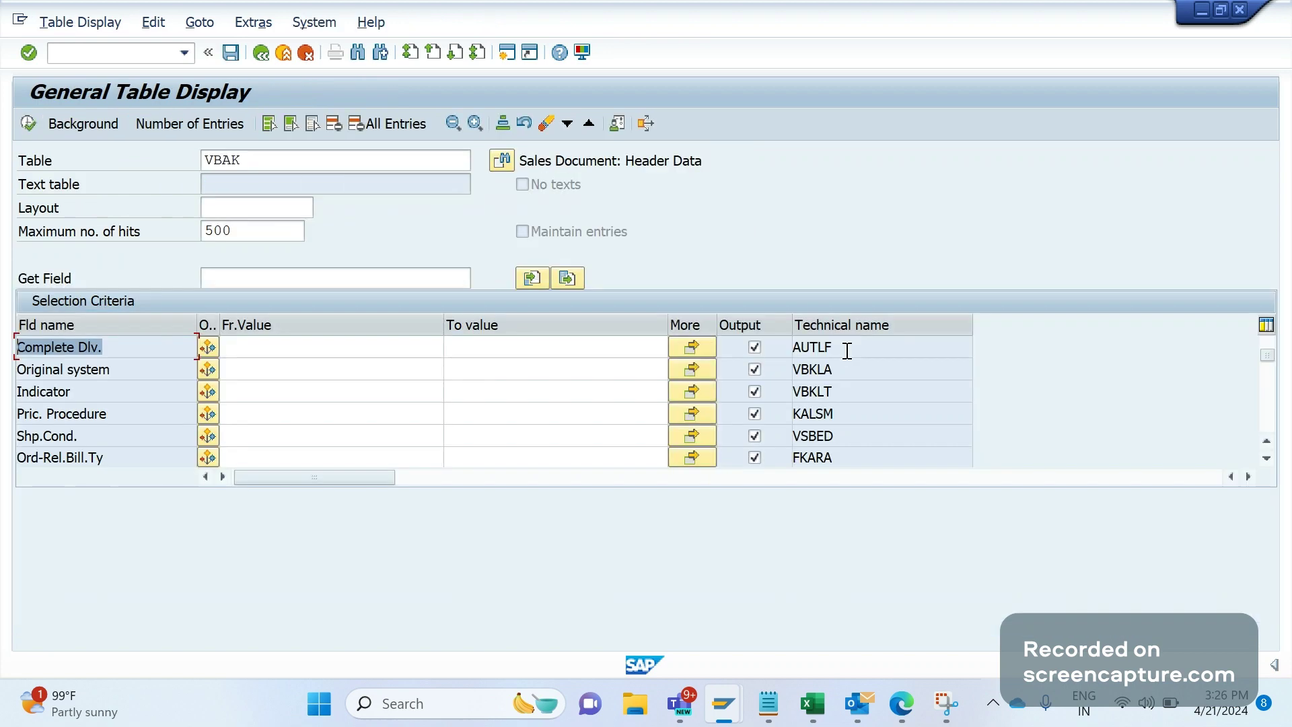
{"action": "left_click", "coordinate": [847, 348]}
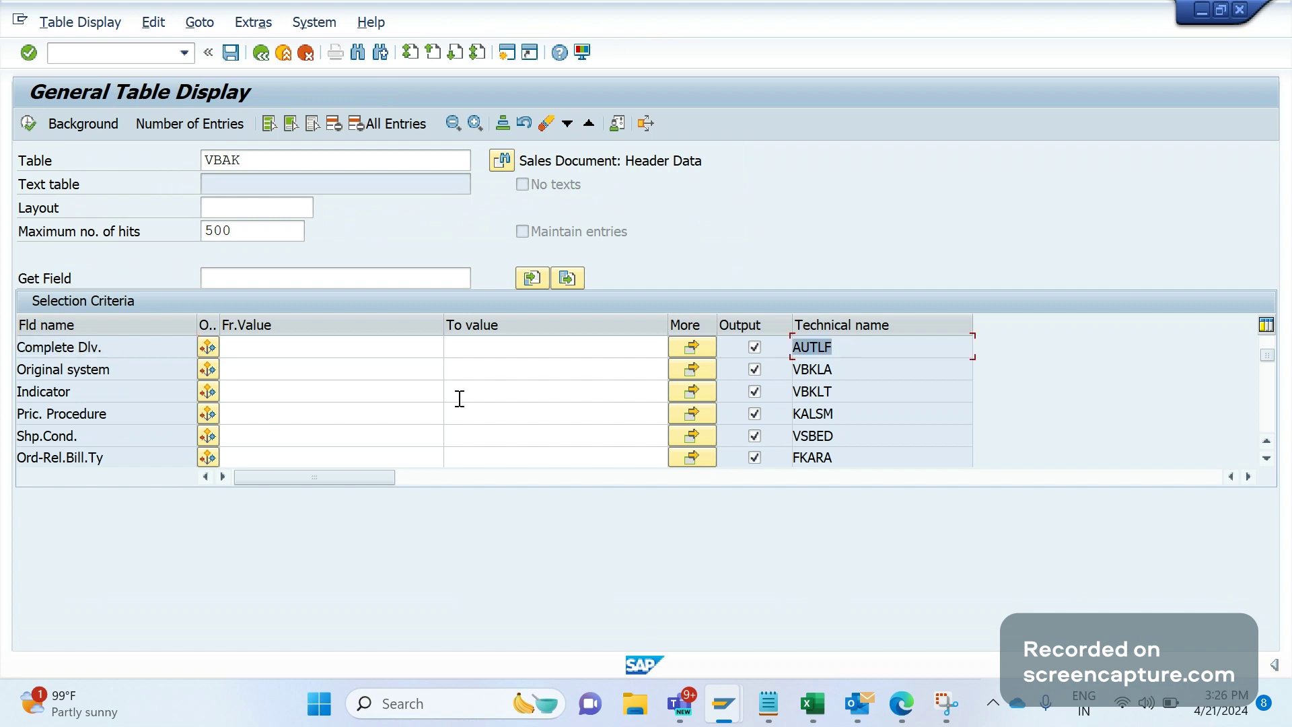
- Highlight Pric. Procedure and KALSM in VBAK, and locate the pricing procedure in standard order 1's header sales data
{"action": "left_click", "coordinate": [843, 417]}
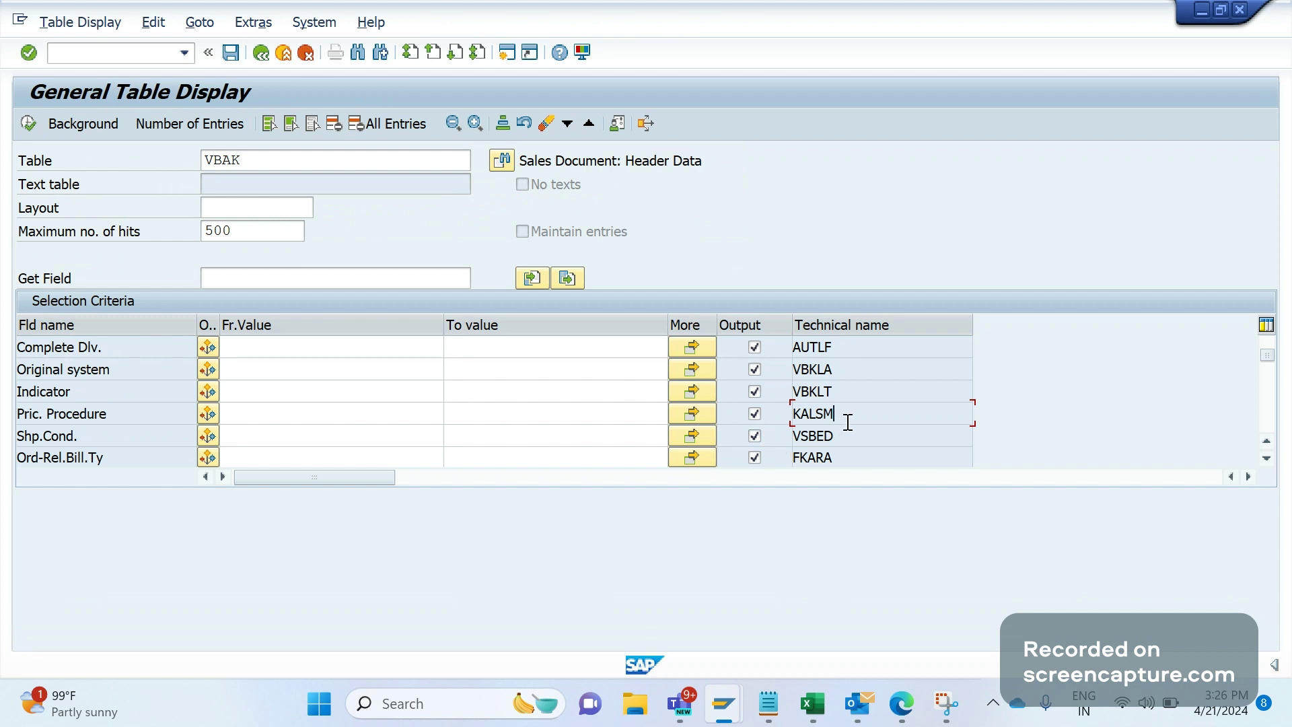
{"action": "left_click_drag", "start_coordinate": [125, 417], "coordinate": [0, 422]}
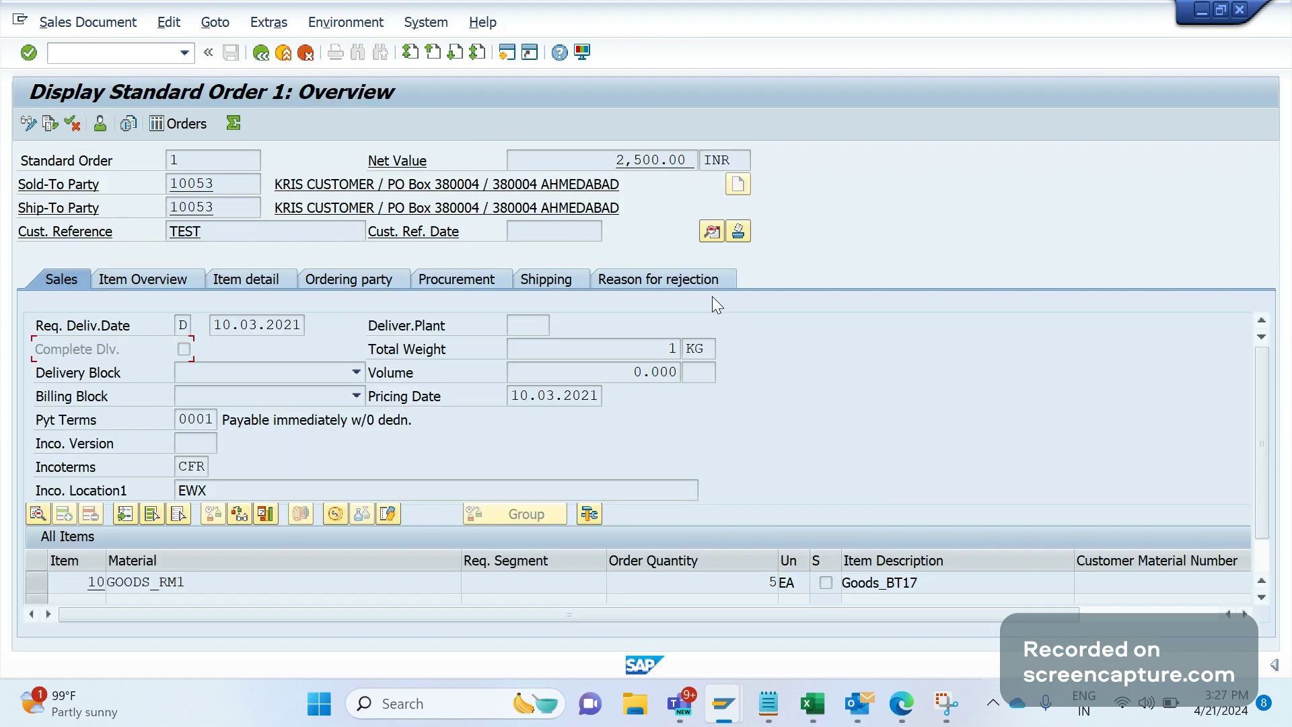
{"action": "left_click", "coordinate": [712, 232]}
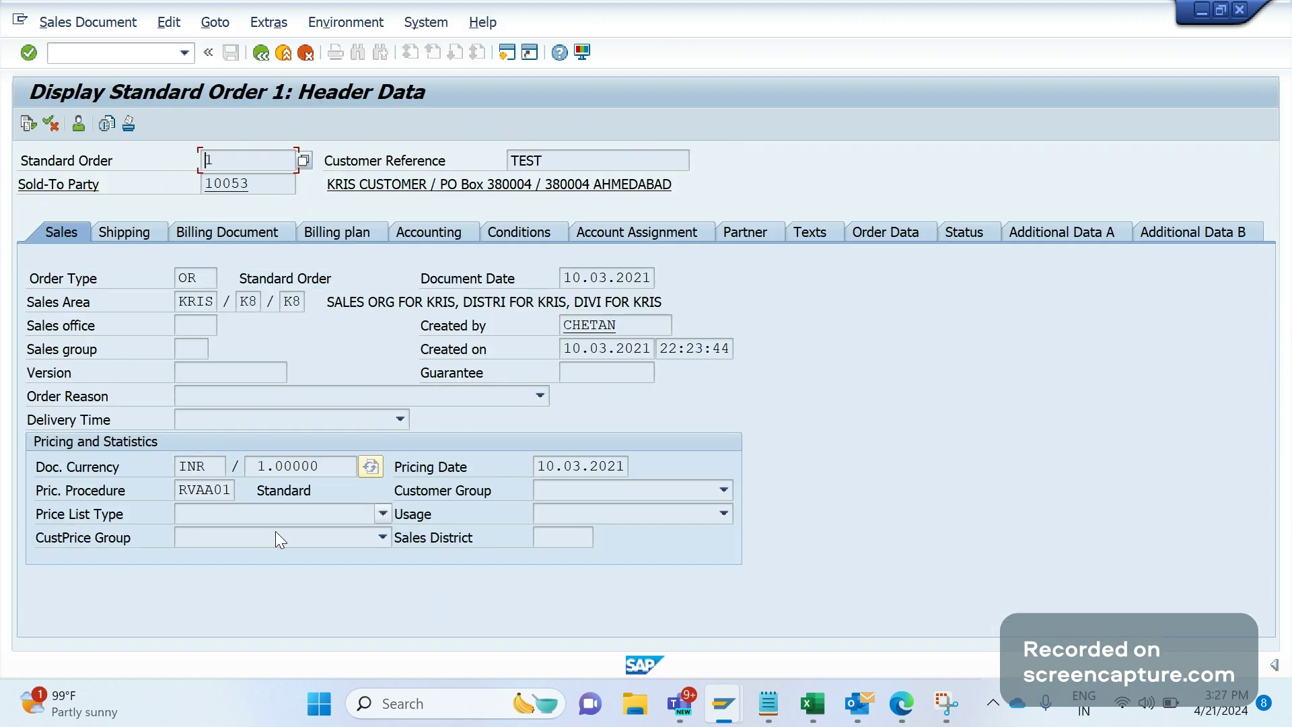
{"action": "double_click", "coordinate": [173, 498]}
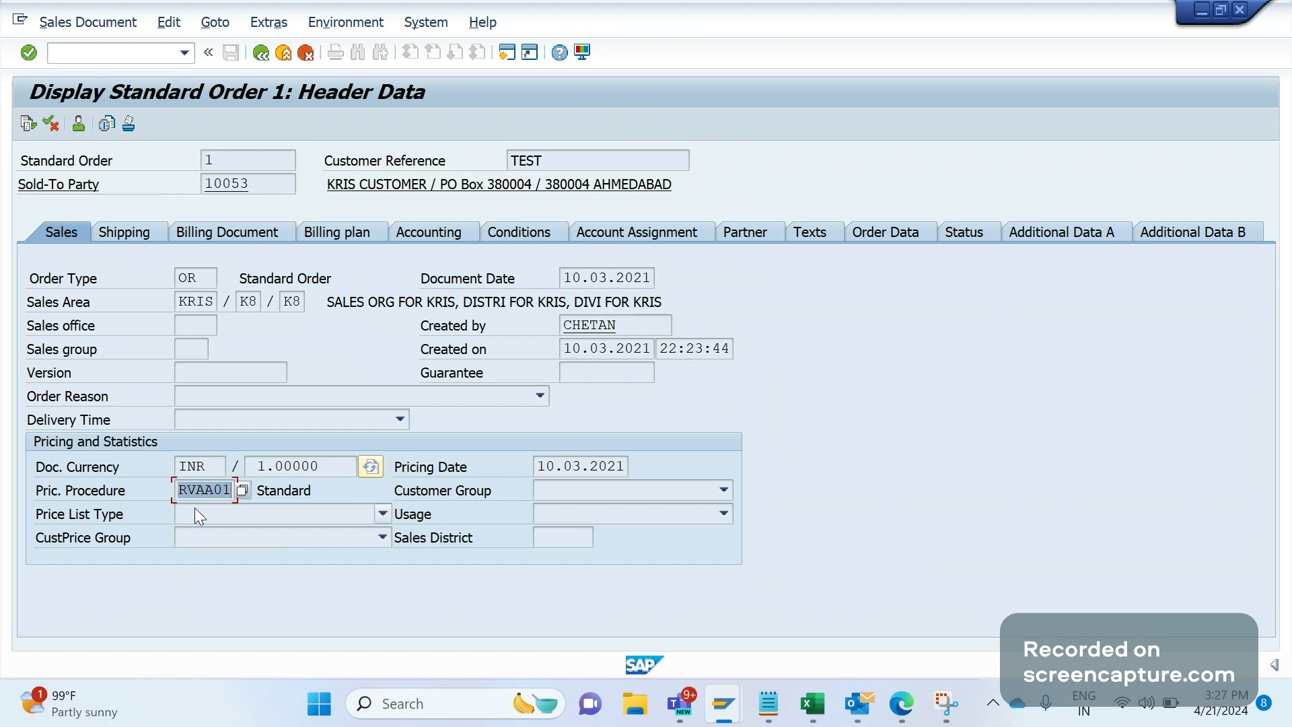
{"action": "key", "text": "alt+Tab"}
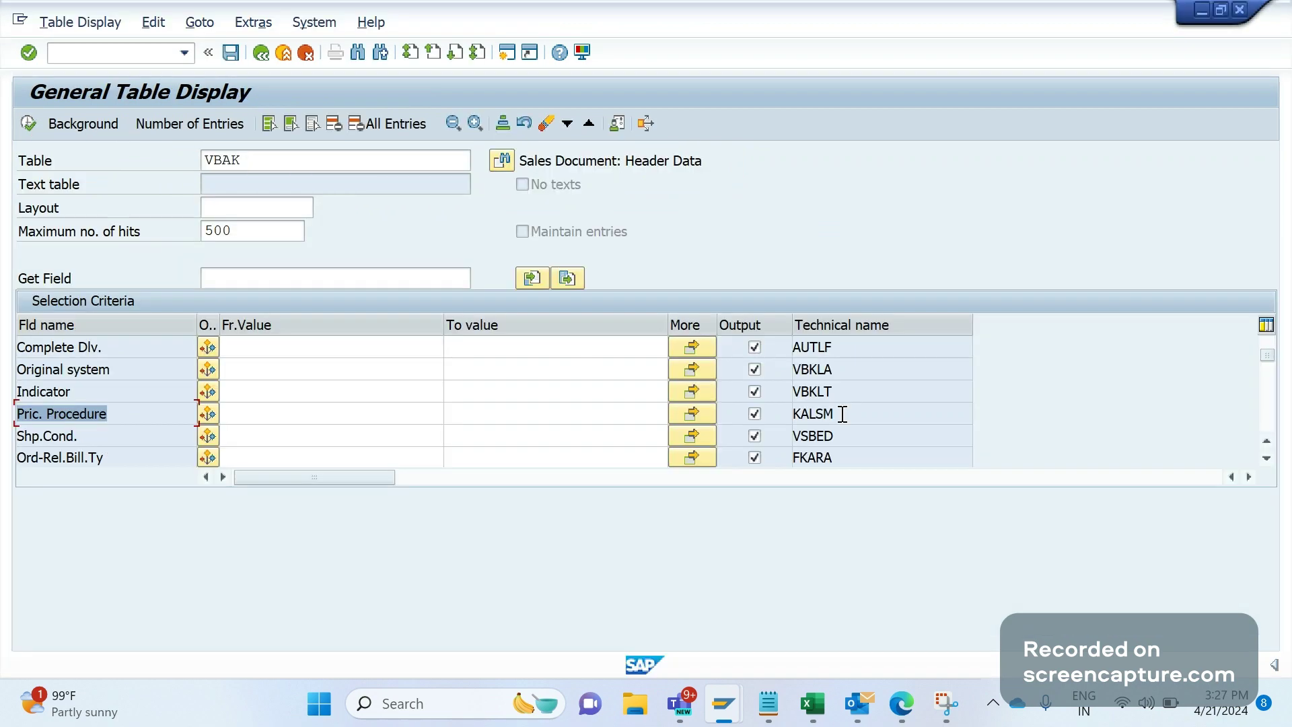
{"action": "double_click", "coordinate": [843, 413]}
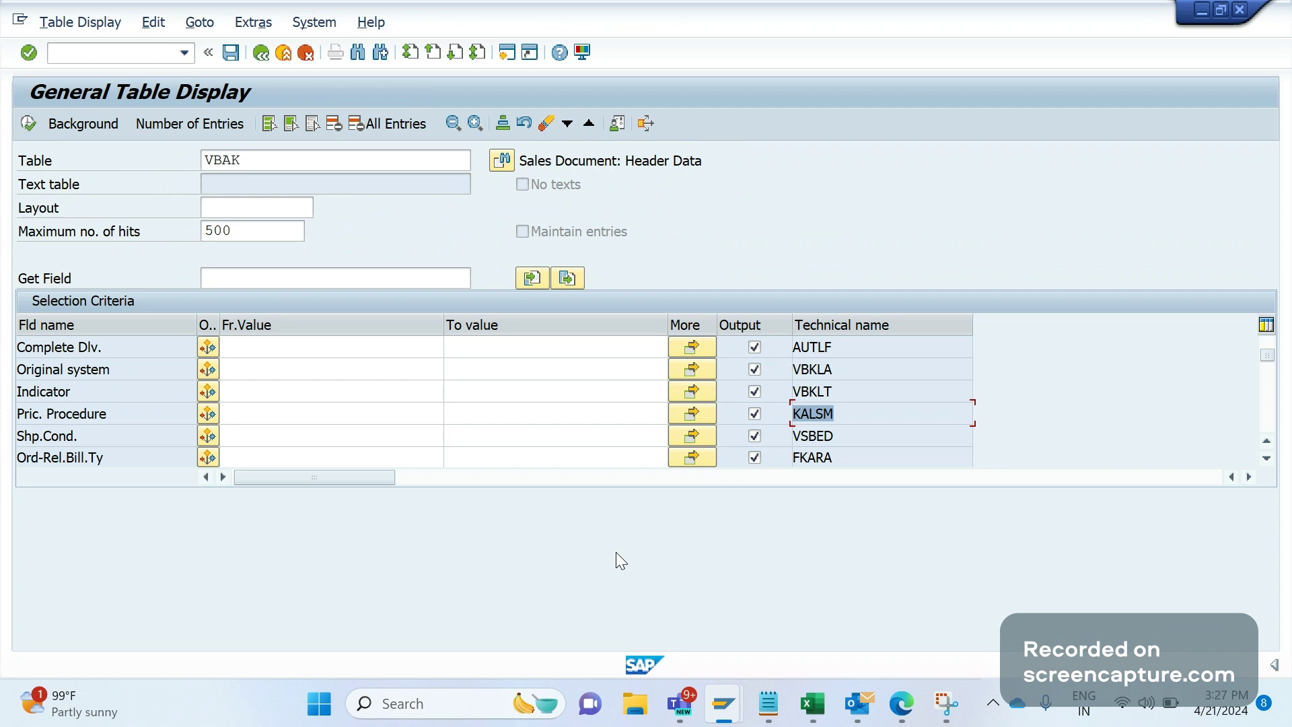
- Highlight VSBED in the VBAK selection criteria and locate Shp.Cond. in the shipping data of the order header
{"action": "key", "text": "Down"}
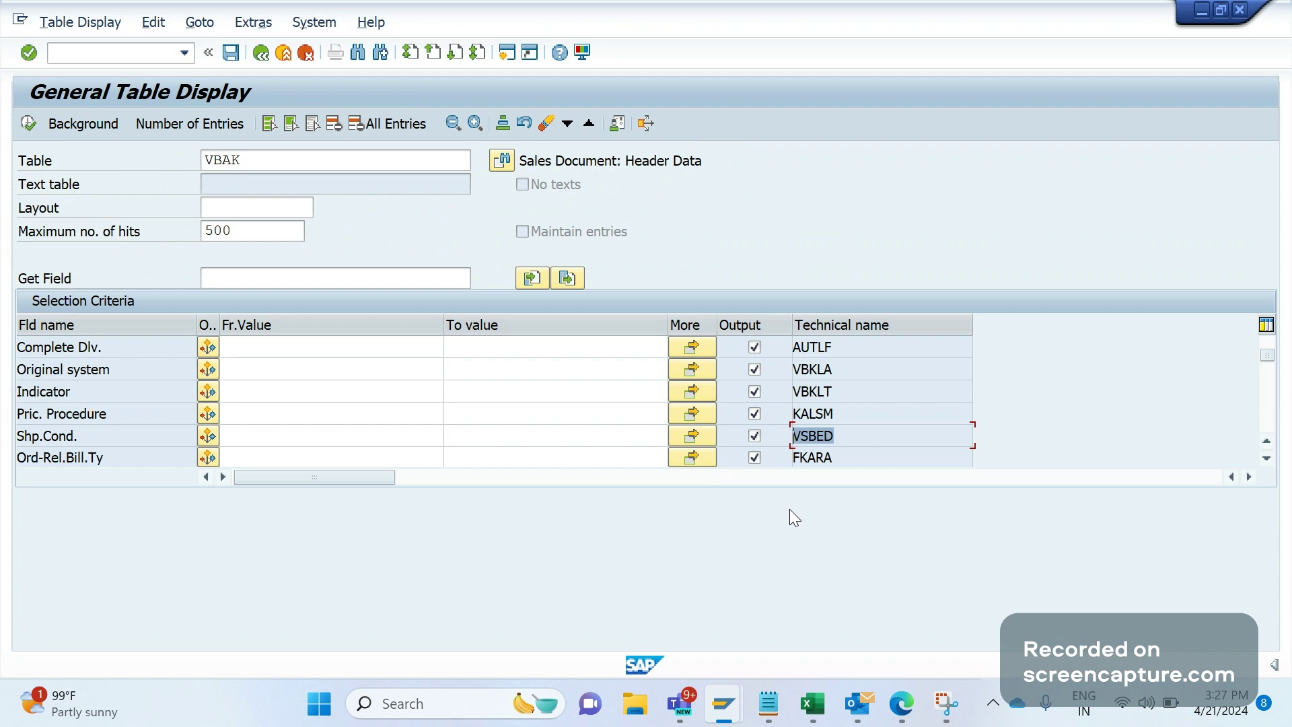
{"action": "key", "text": "alt+Tab"}
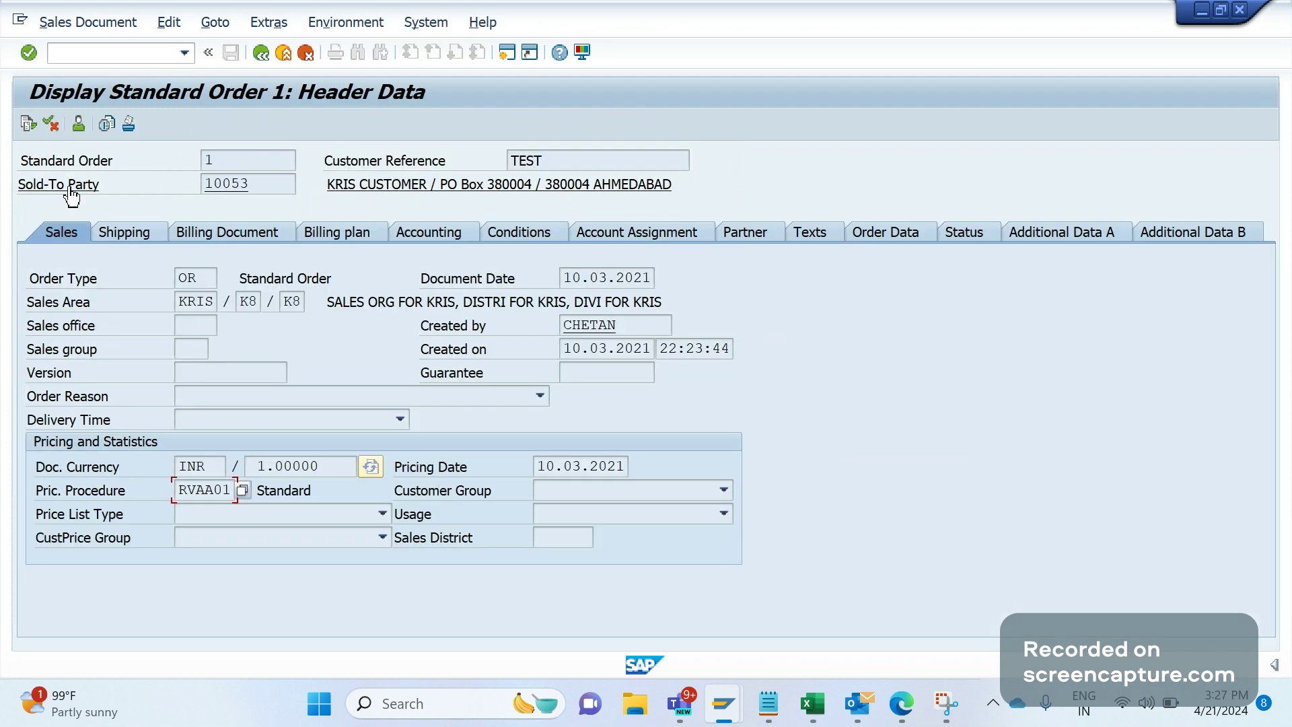
{"action": "left_click", "coordinate": [127, 230]}
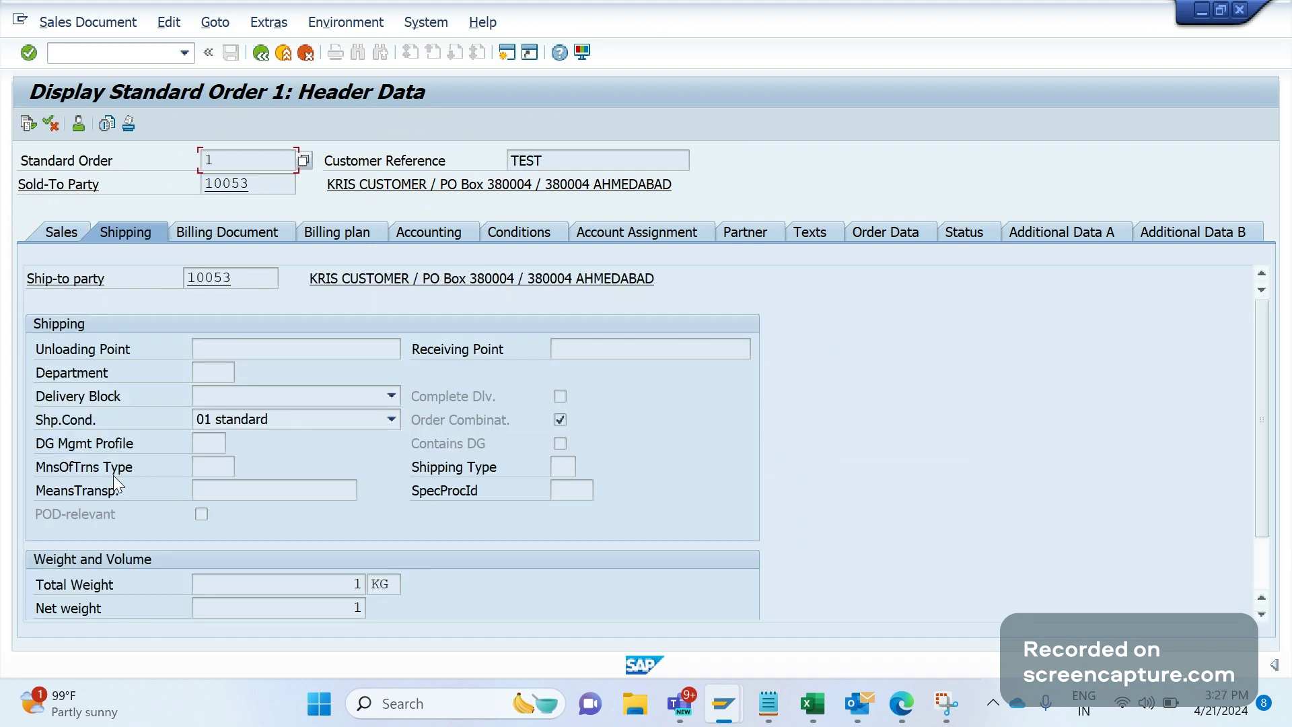
{"action": "left_click", "coordinate": [268, 426]}
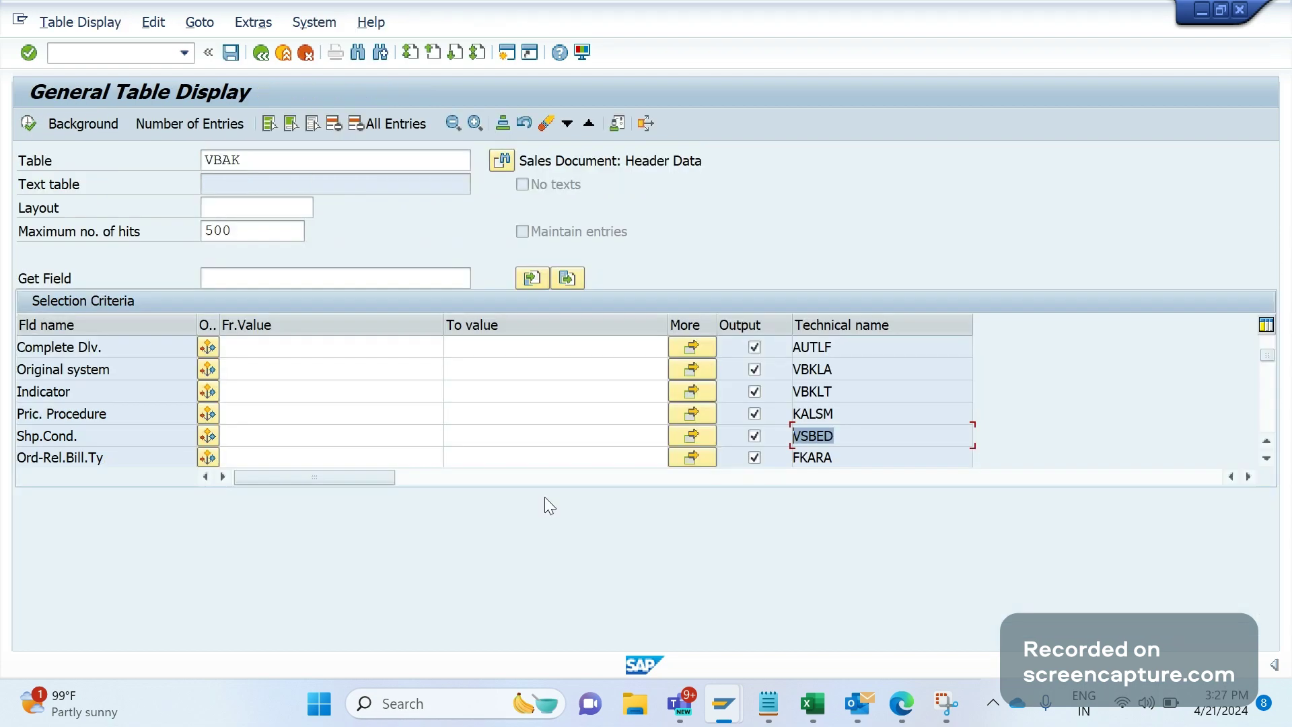
- Highlight the VBAK field Ord-Rel.Bill.Ty and its technical name FKARA
{"action": "left_click", "coordinate": [496, 435]}
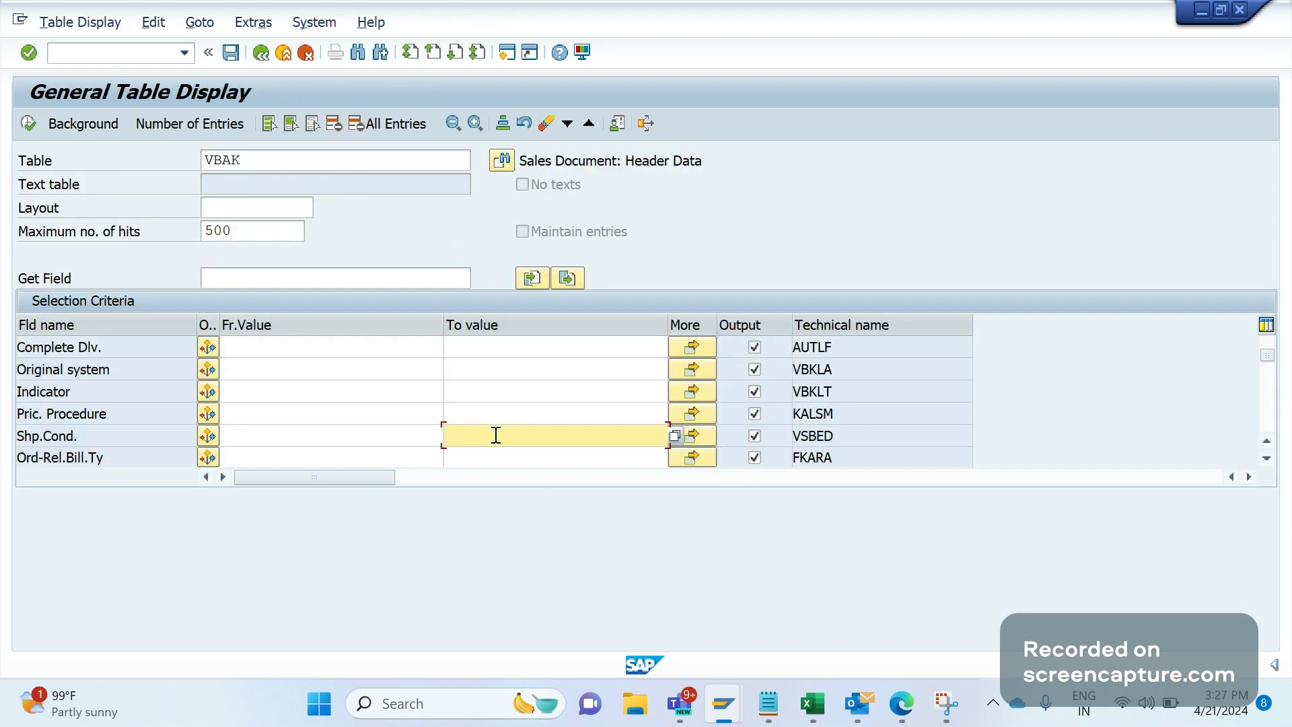
{"action": "double_click", "coordinate": [881, 458]}
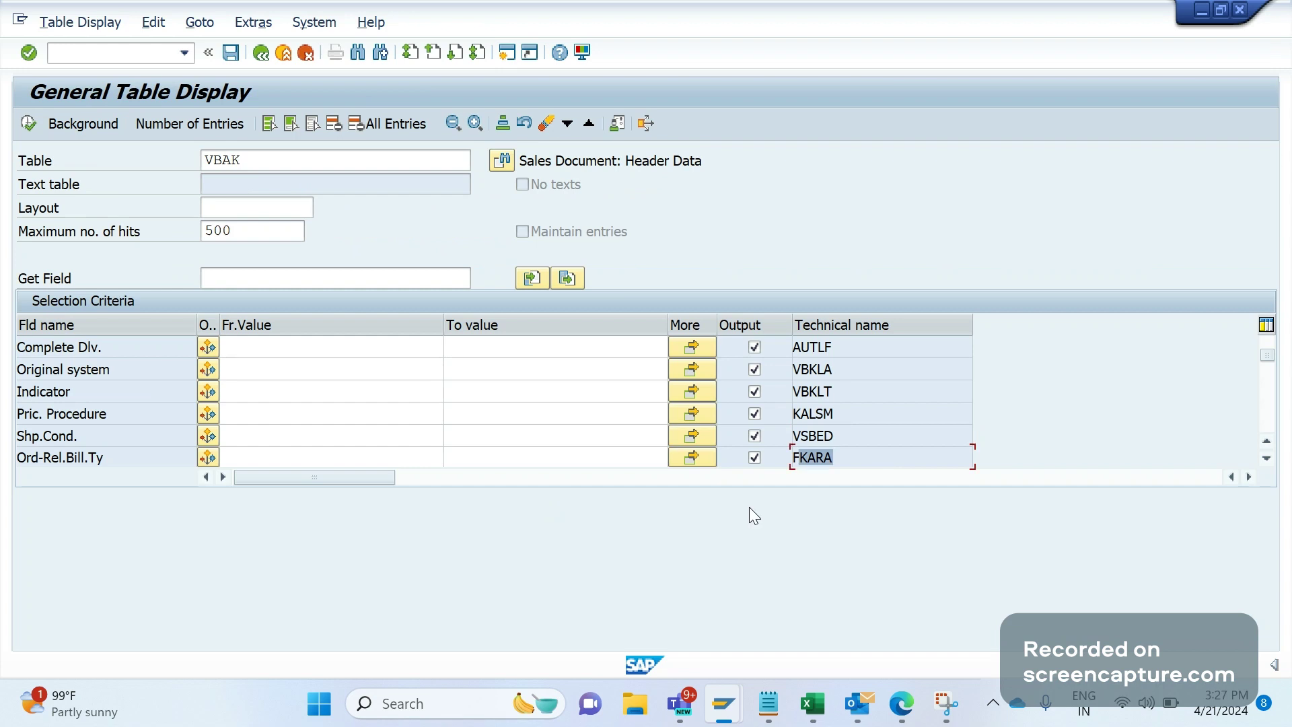
{"action": "double_click", "coordinate": [122, 458]}
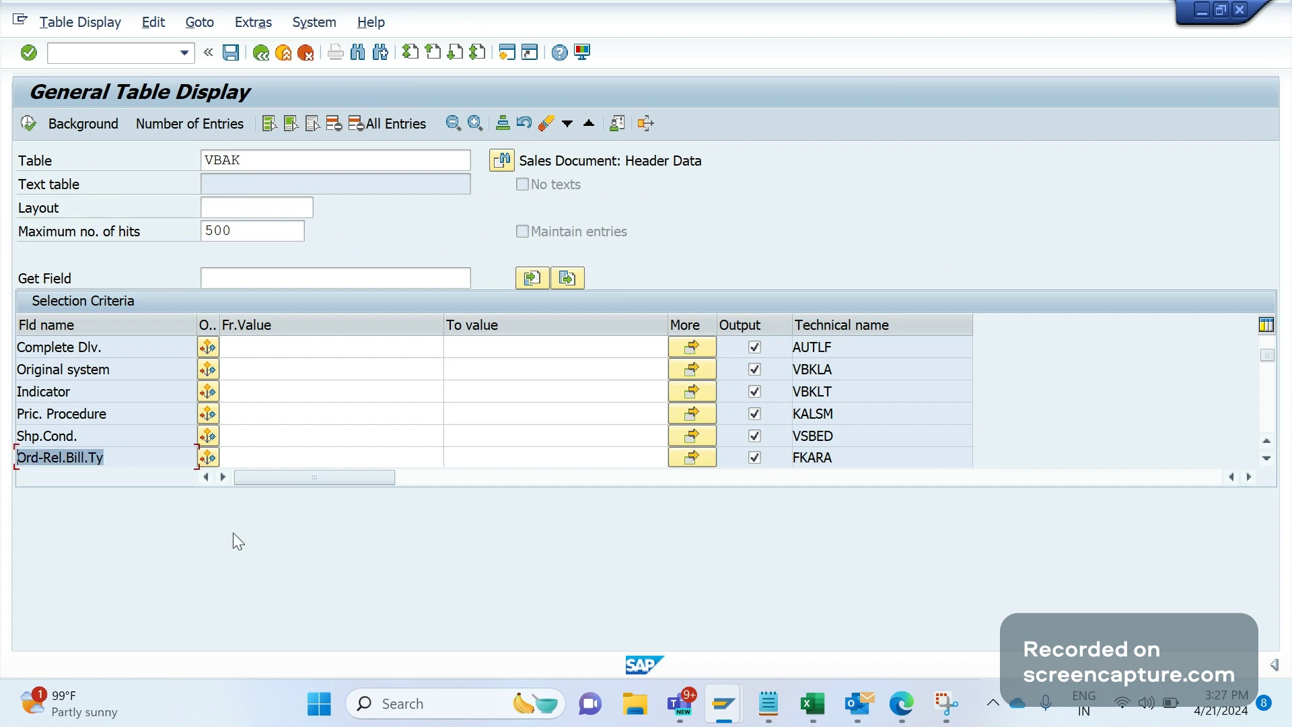
- Highlight Cust. Reference and its technical name BSTNK in VBAK, and locate the Customer Reference in the order header
{"action": "key", "text": "Page_Down"}
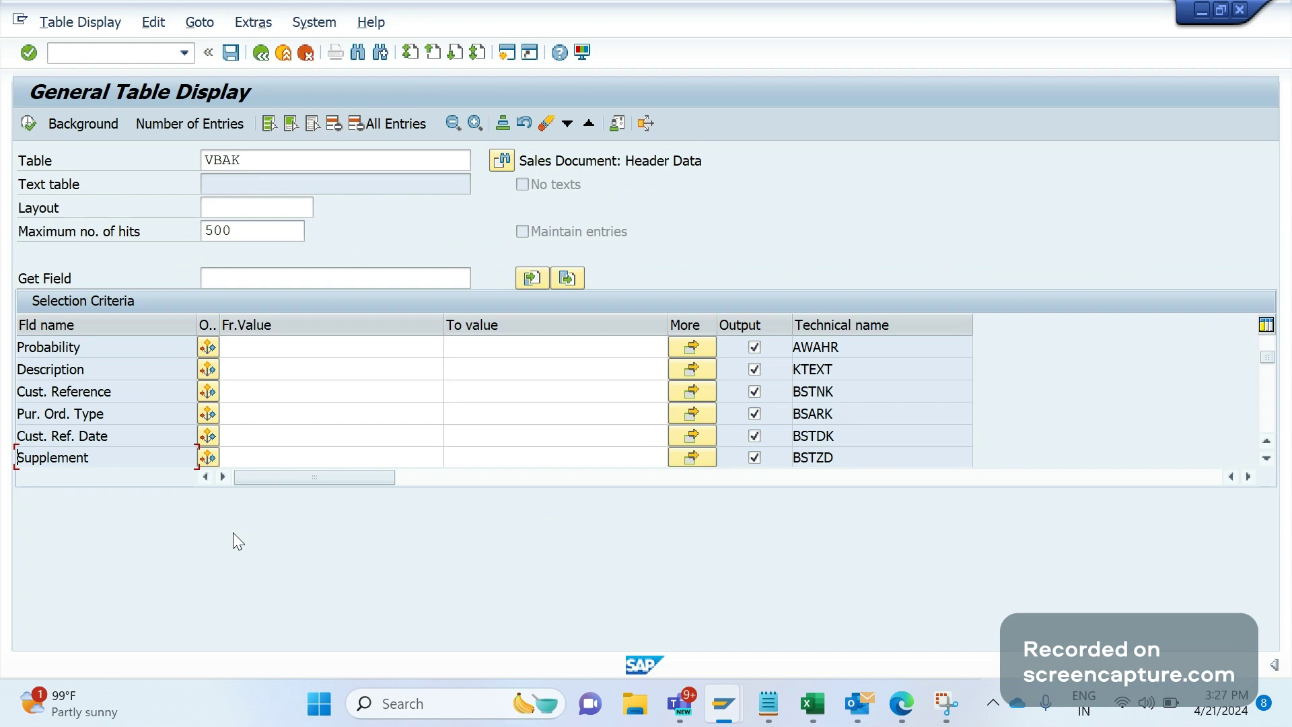
{"action": "left_click", "coordinate": [97, 391]}
{"action": "double_click", "coordinate": [97, 392]}
{"action": "double_click", "coordinate": [850, 385]}
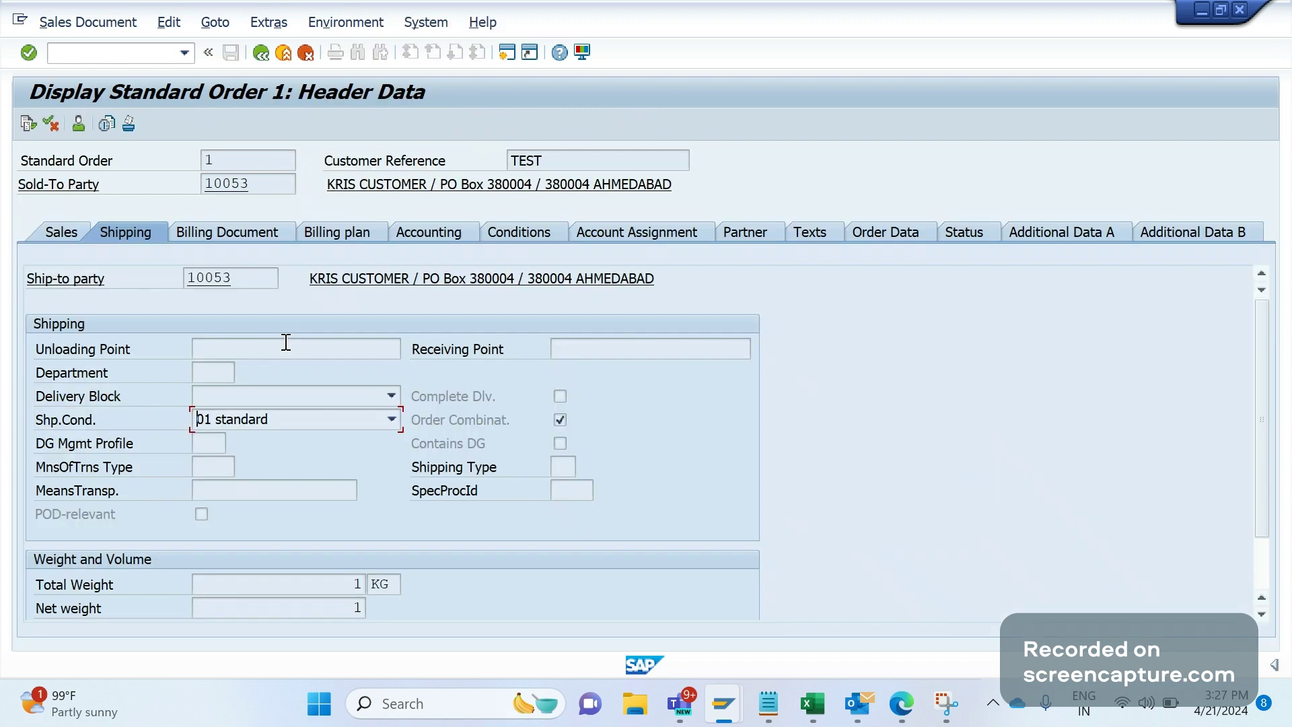
{"action": "left_click", "coordinate": [462, 162]}
{"action": "double_click", "coordinate": [558, 162]}
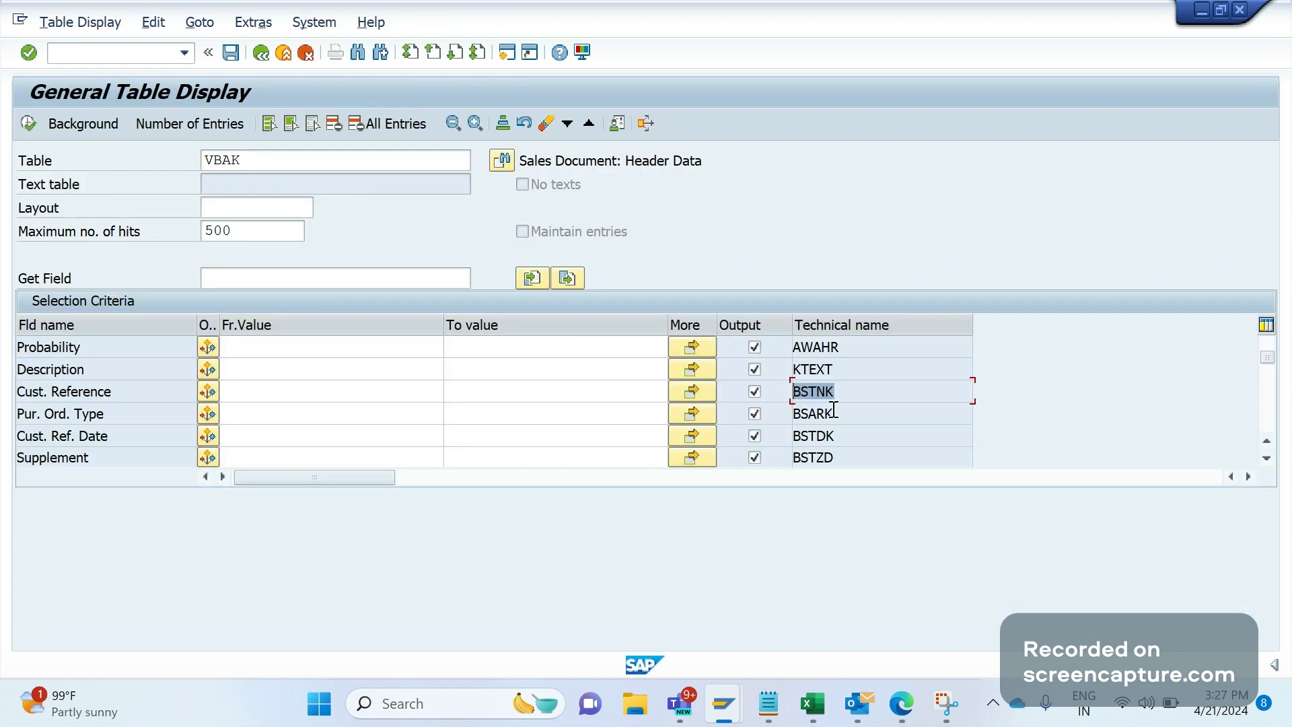
- Highlight Pur. Ord. Type and BSARK in VBAK, and locate Purchase Order Type in the sold-to party order data of the header
{"action": "double_click", "coordinate": [834, 412]}
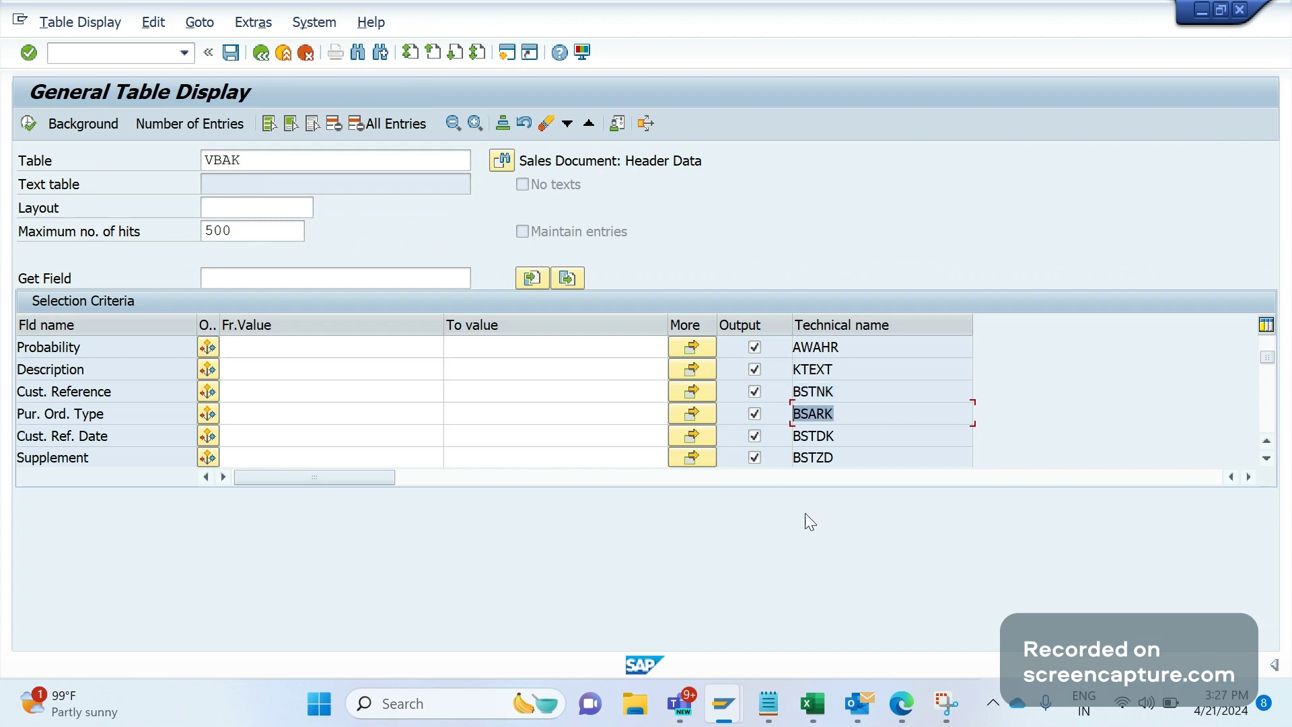
{"action": "left_click", "coordinate": [81, 415]}
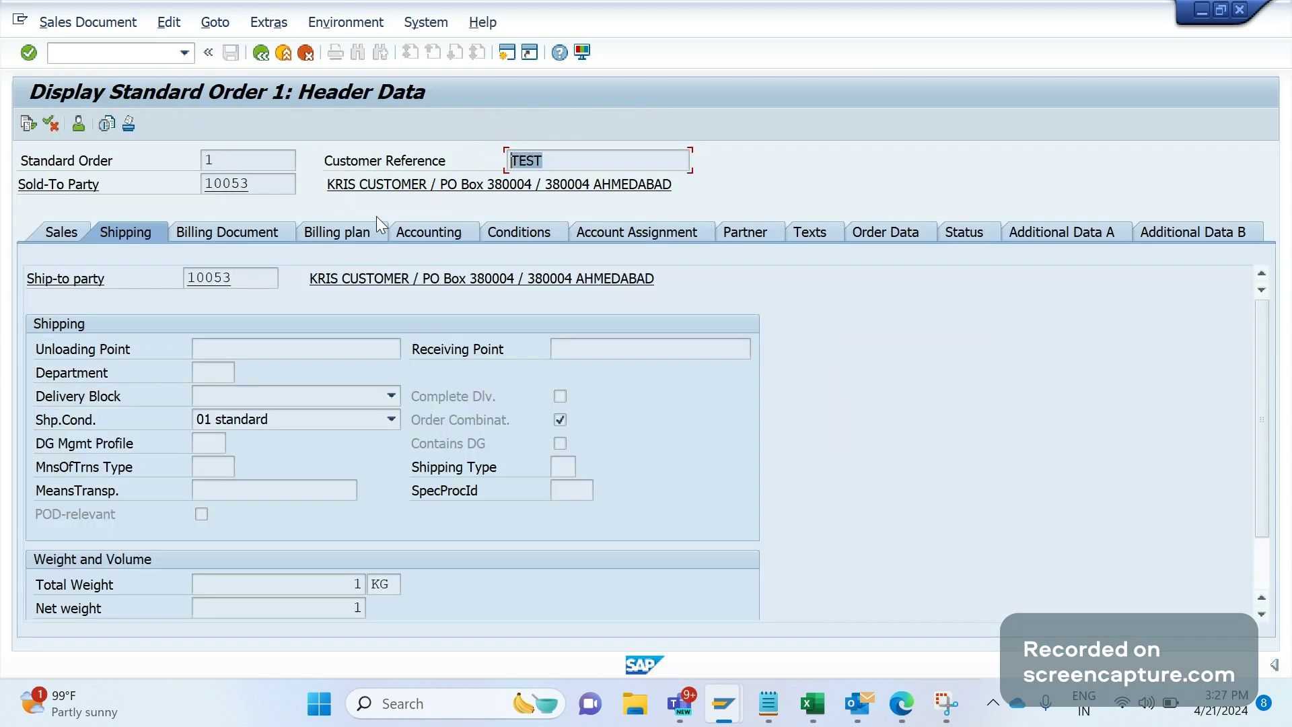
{"action": "left_click", "coordinate": [890, 233]}
{"action": "left_click", "coordinate": [239, 351]}
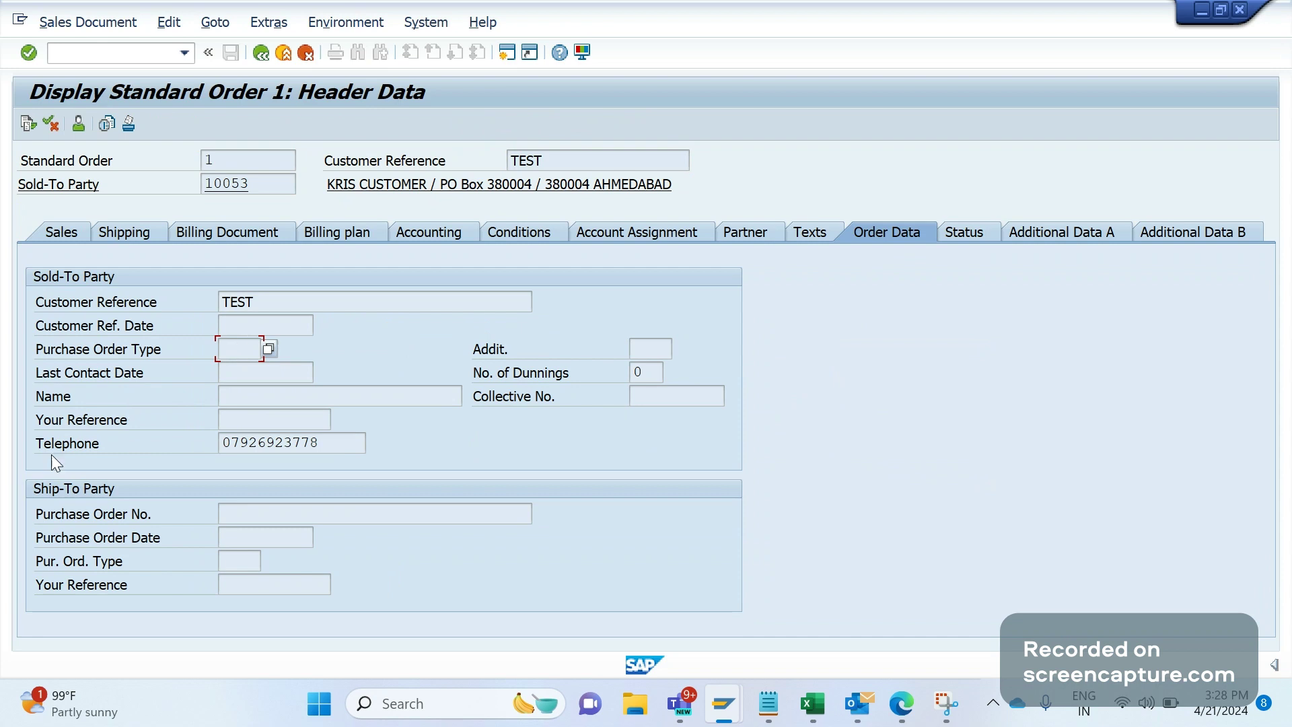
- Display the possible Purchase Order Type values, examine By telephone, Written and By telecommunication, and close the list without choosing one
{"action": "left_click", "coordinate": [264, 352]}
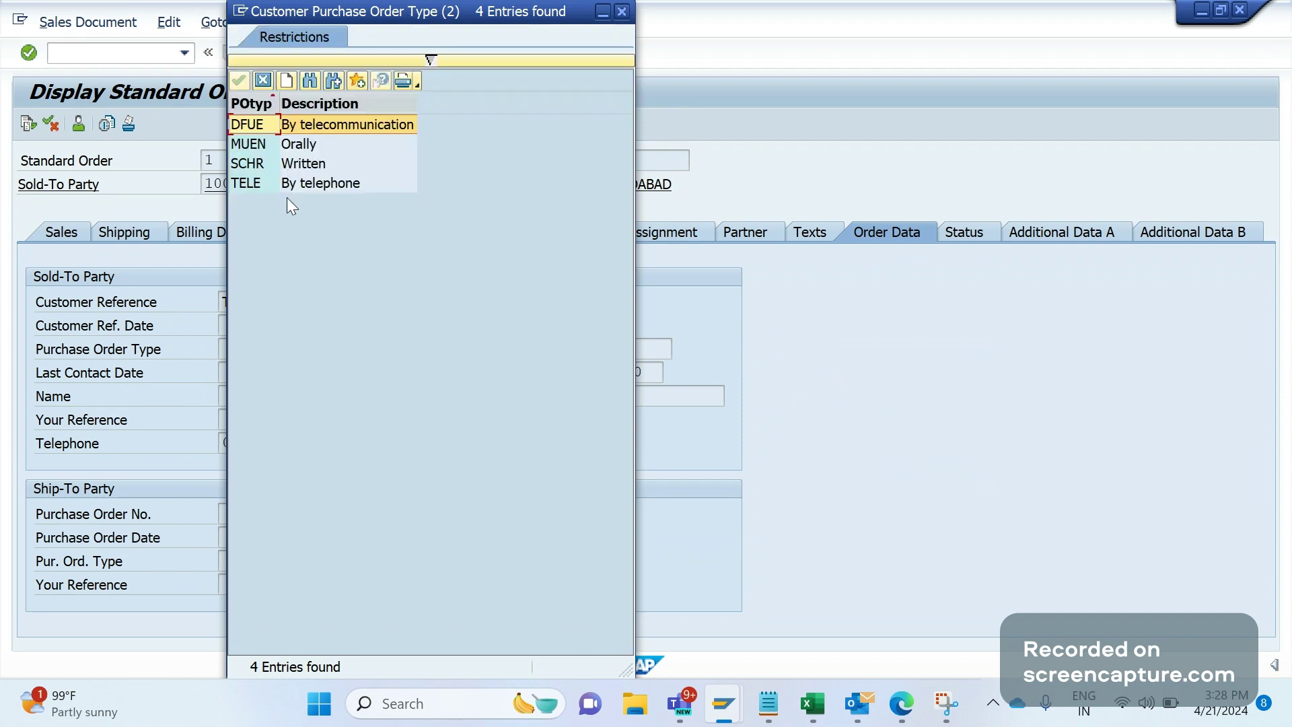
{"action": "left_click", "coordinate": [292, 183]}
{"action": "left_click", "coordinate": [296, 166]}
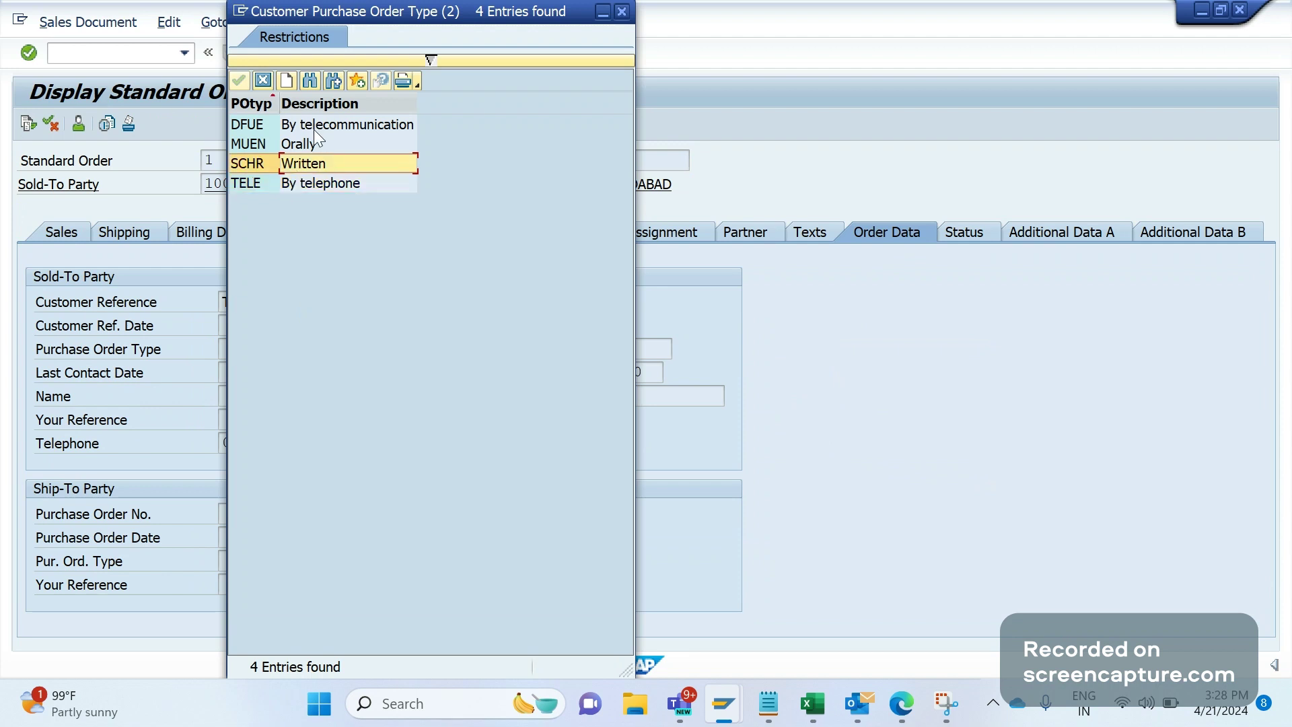
{"action": "left_click", "coordinate": [313, 128]}
{"action": "left_click", "coordinate": [621, 13]}
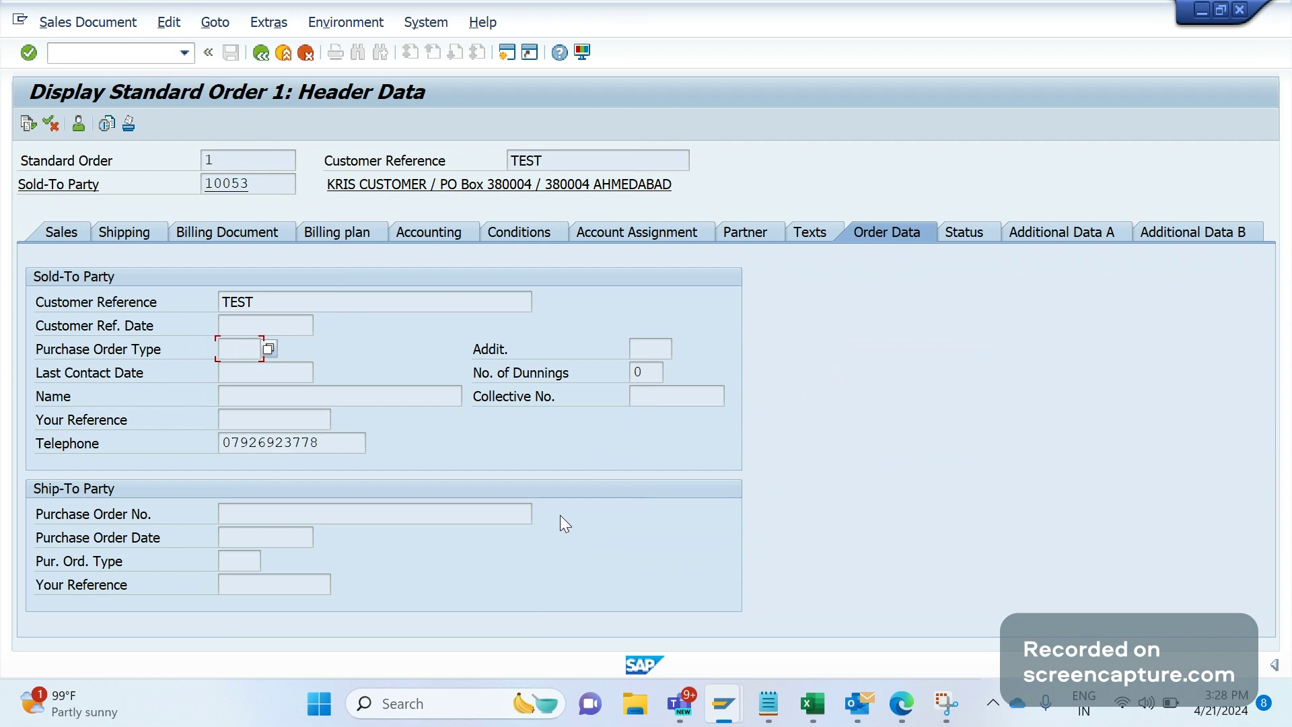
- Return to the VBAK selection criteria and highlight KUNNR, the technical name of Sold-To Party
{"action": "key", "text": "alt+Tab"}
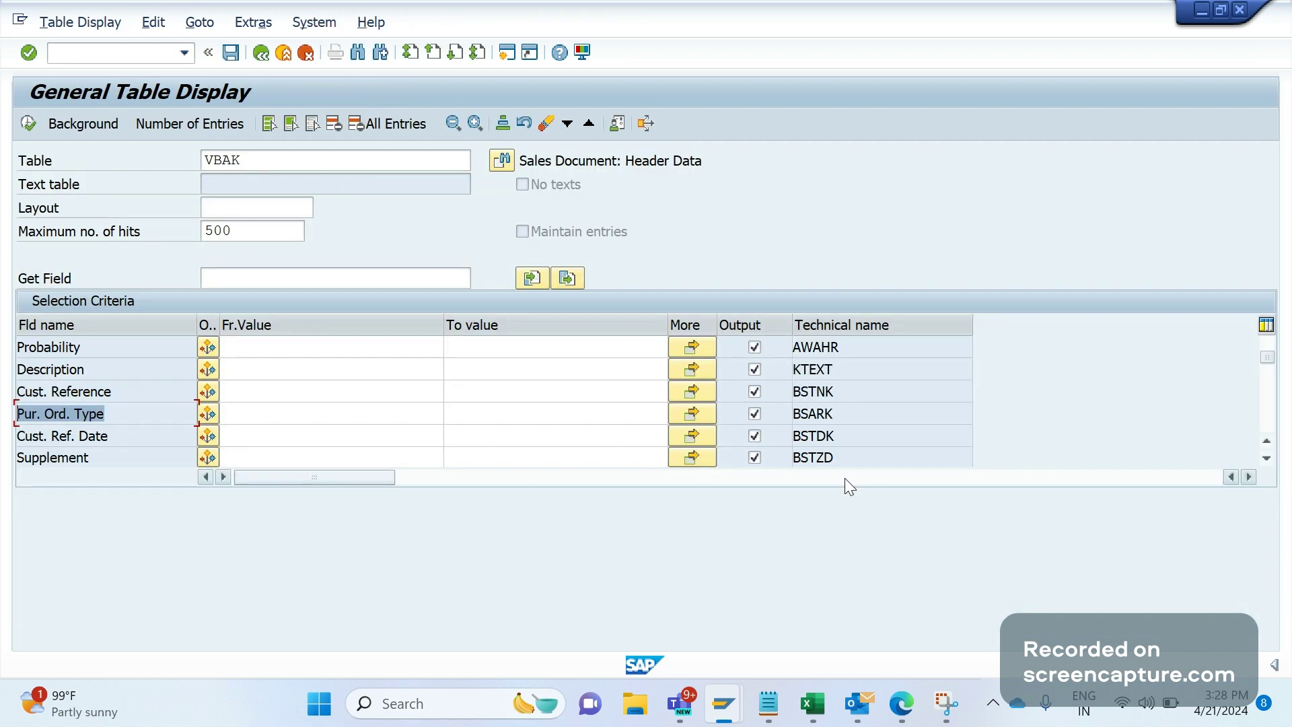
{"action": "left_click", "coordinate": [571, 435]}
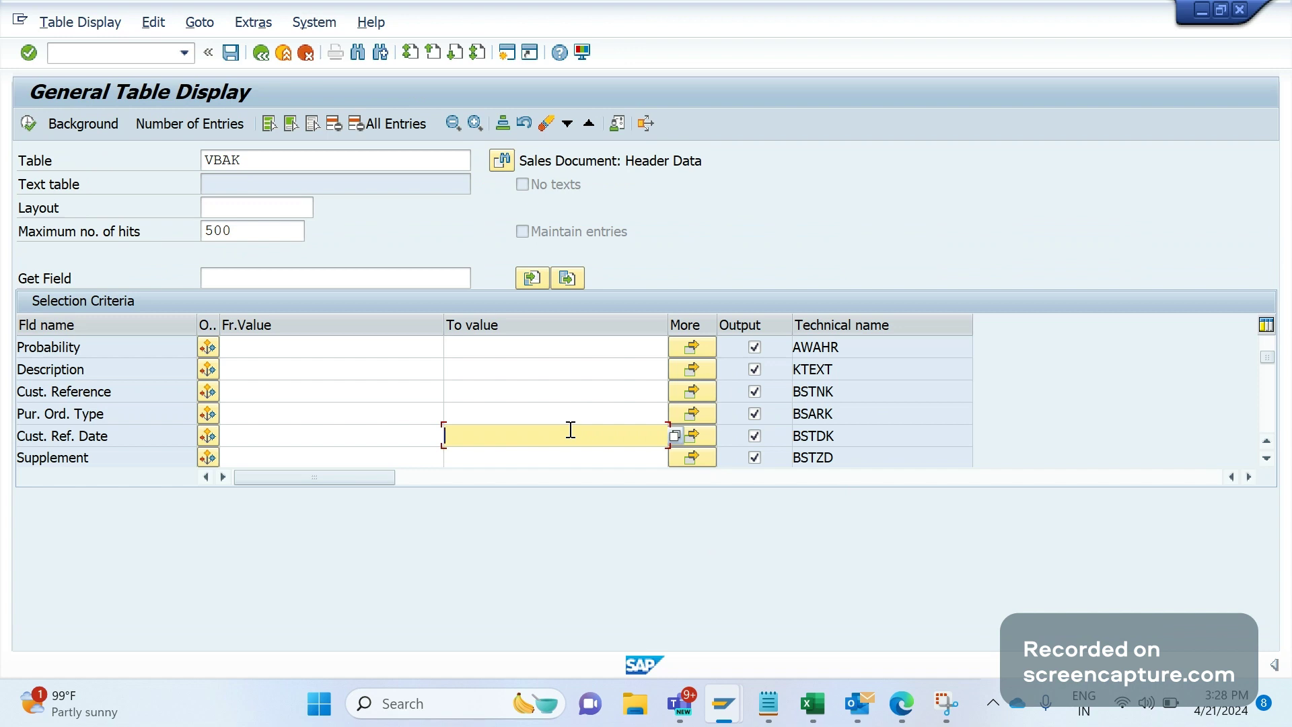
{"action": "scroll", "coordinate": [571, 430], "scroll_direction": "down", "scroll_amount": 2}
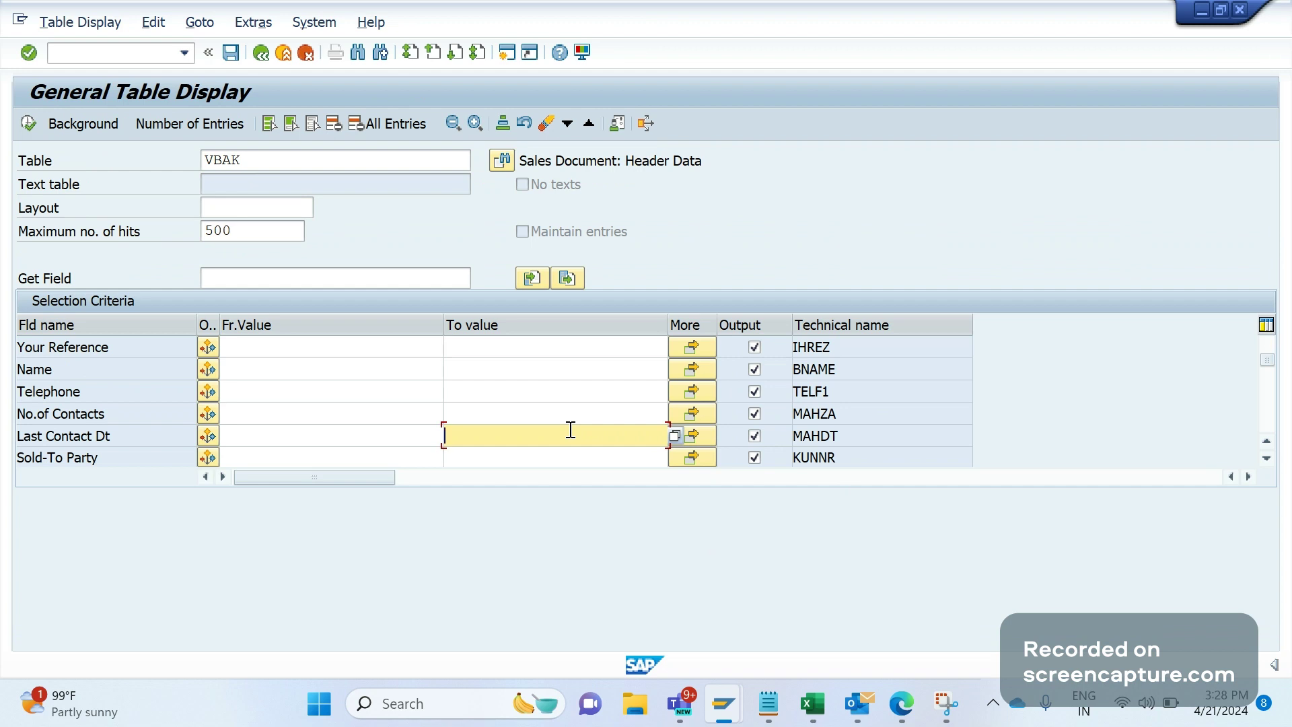
{"action": "left_click_drag", "start_coordinate": [841, 458], "coordinate": [790, 461]}
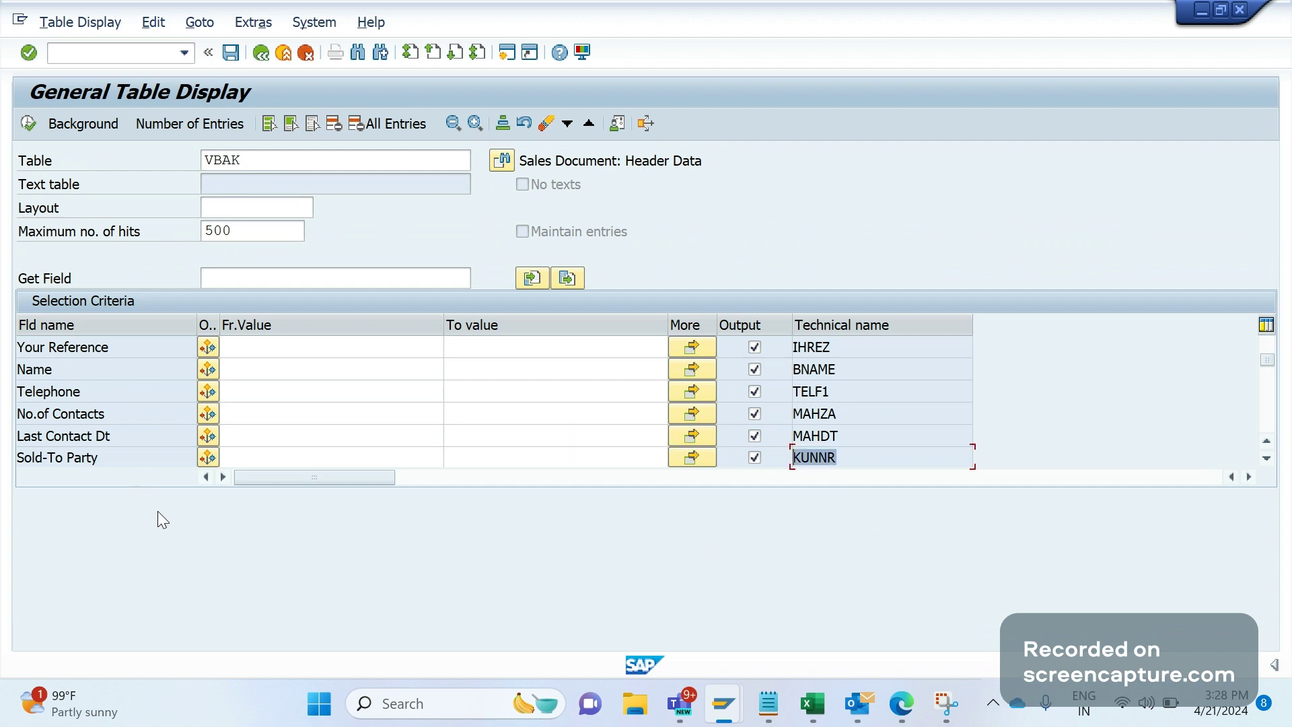
{"action": "left_click", "coordinate": [872, 458]}
- Find Customer Grp 1 to Customer Grp 5 in the VBAK selection criteria and highlight each field name in turn
{"action": "scroll", "coordinate": [445, 416], "scroll_direction": "down", "scroll_amount": 3}
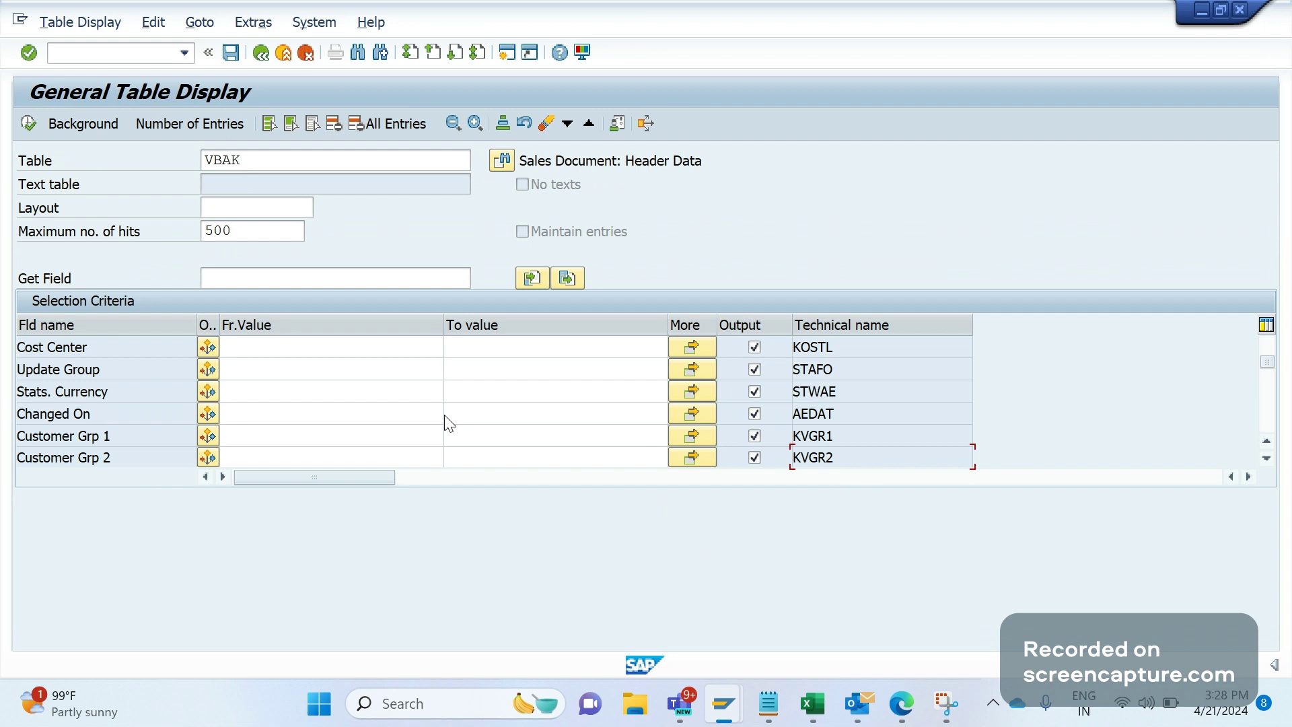
{"action": "scroll", "coordinate": [444, 414], "scroll_direction": "down", "scroll_amount": 1}
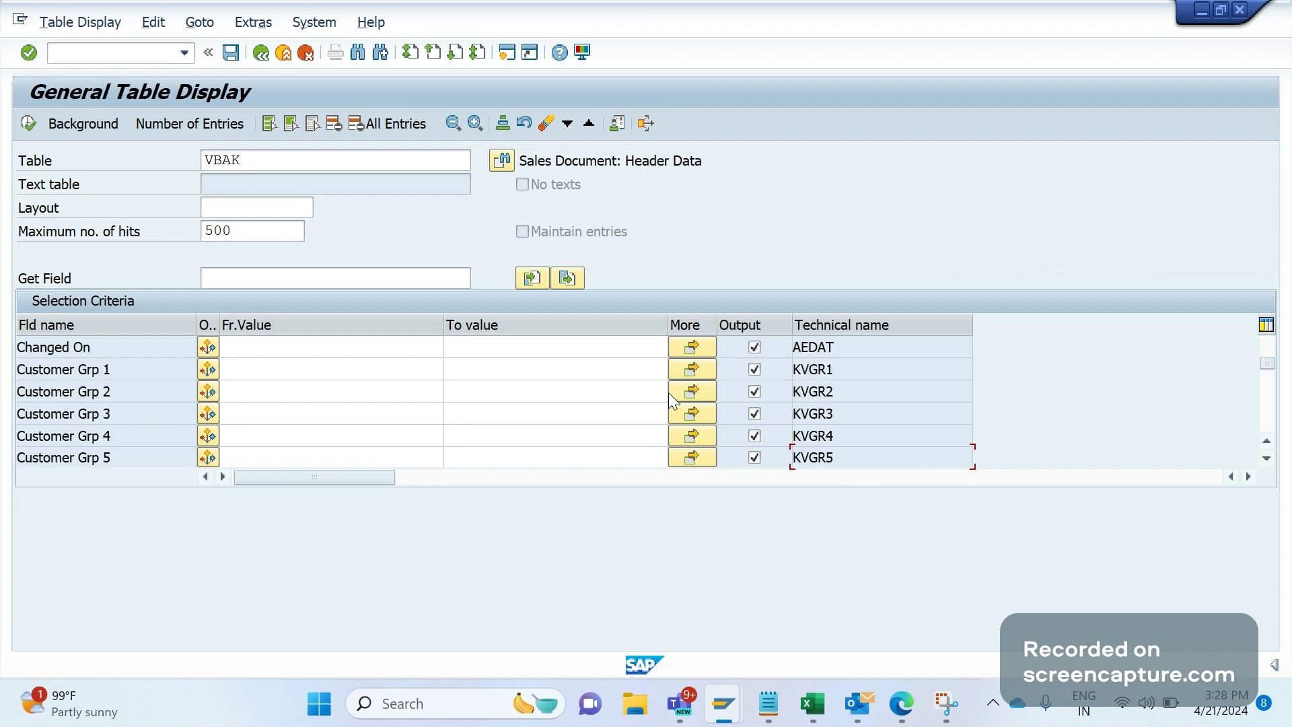
{"action": "left_click_drag", "start_coordinate": [111, 369], "coordinate": [2, 385]}
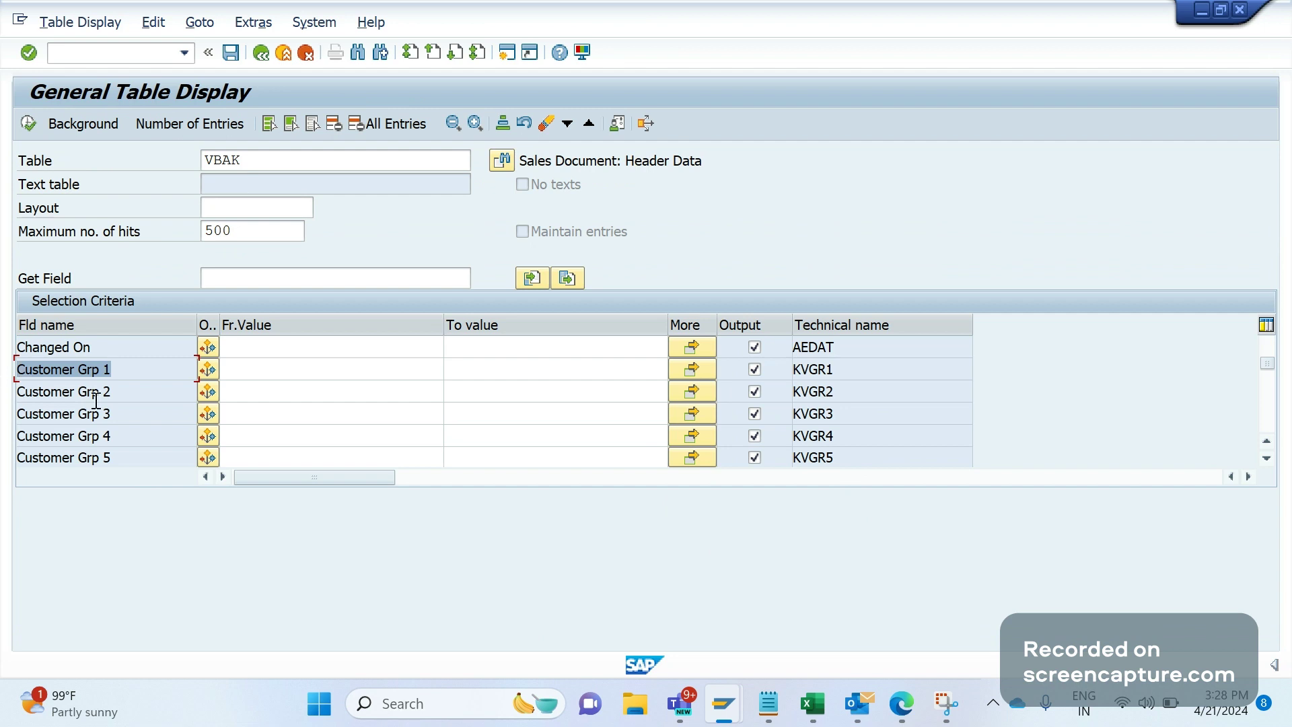
{"action": "left_click_drag", "start_coordinate": [111, 391], "coordinate": [9, 405]}
{"action": "left_click_drag", "start_coordinate": [111, 414], "coordinate": [9, 423]}
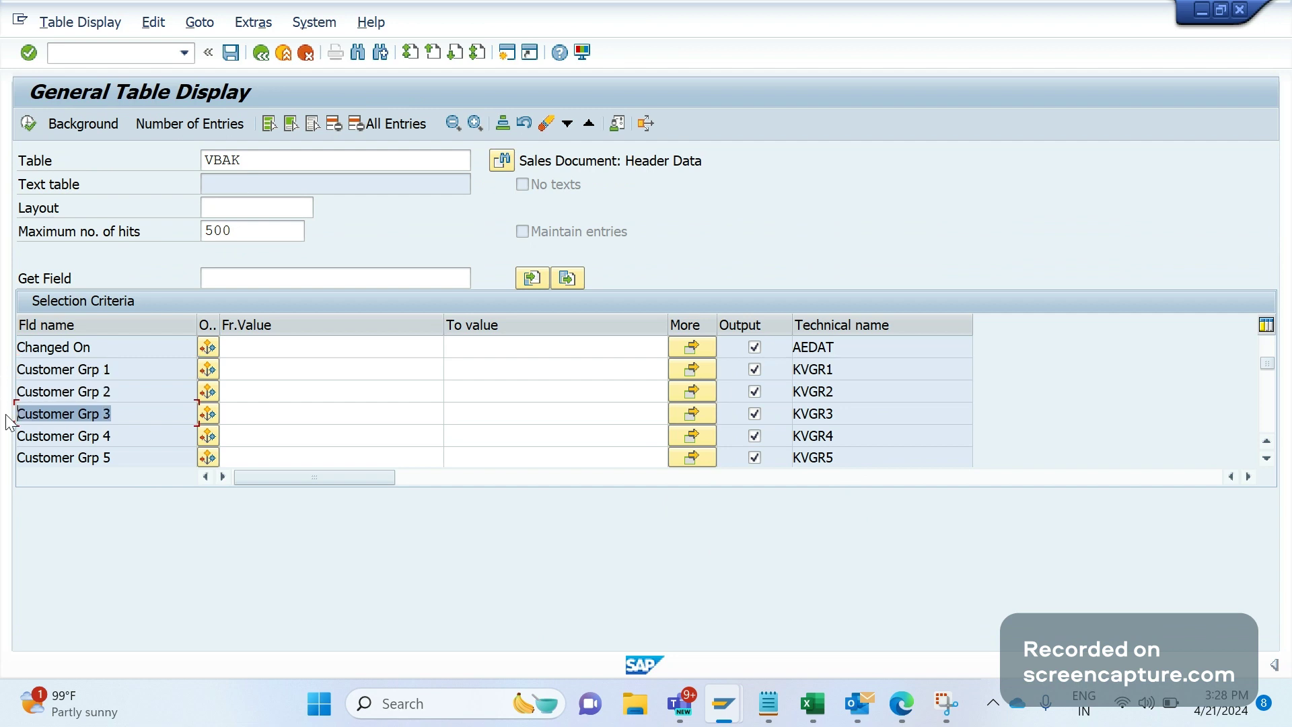
{"action": "left_click_drag", "start_coordinate": [111, 436], "coordinate": [9, 447]}
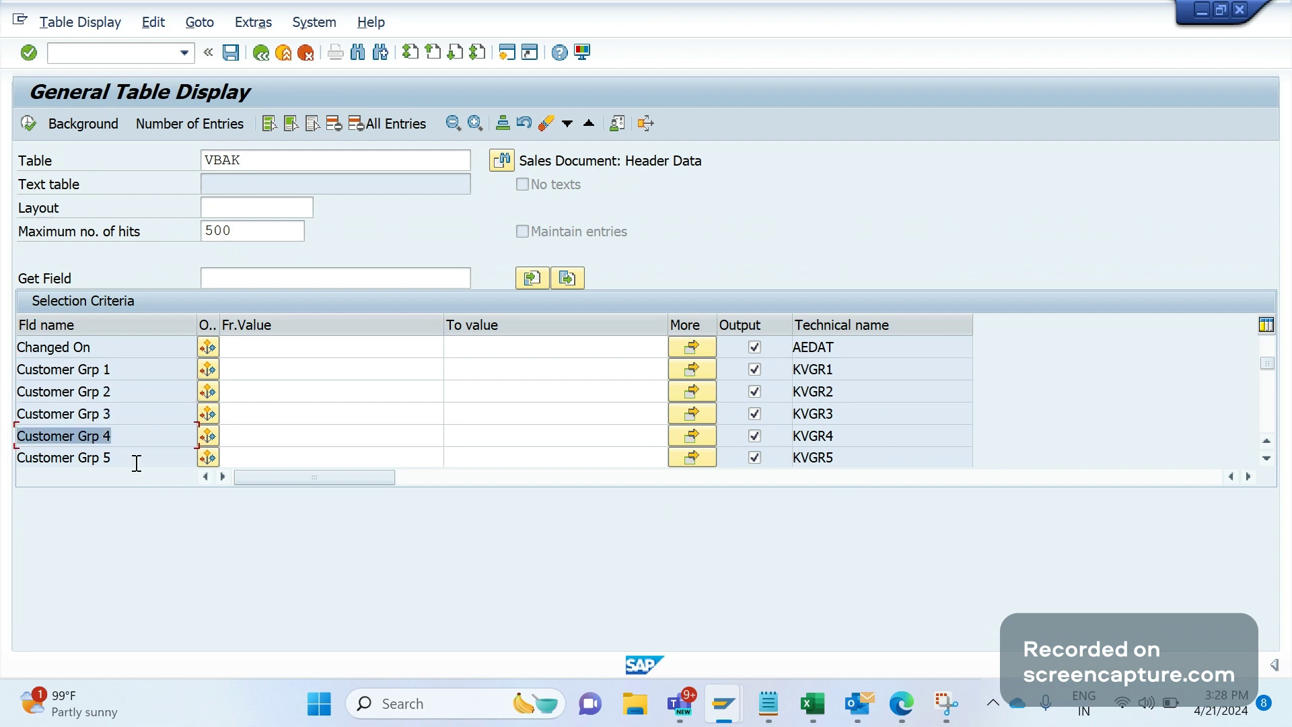
{"action": "left_click_drag", "start_coordinate": [129, 461], "coordinate": [12, 463]}
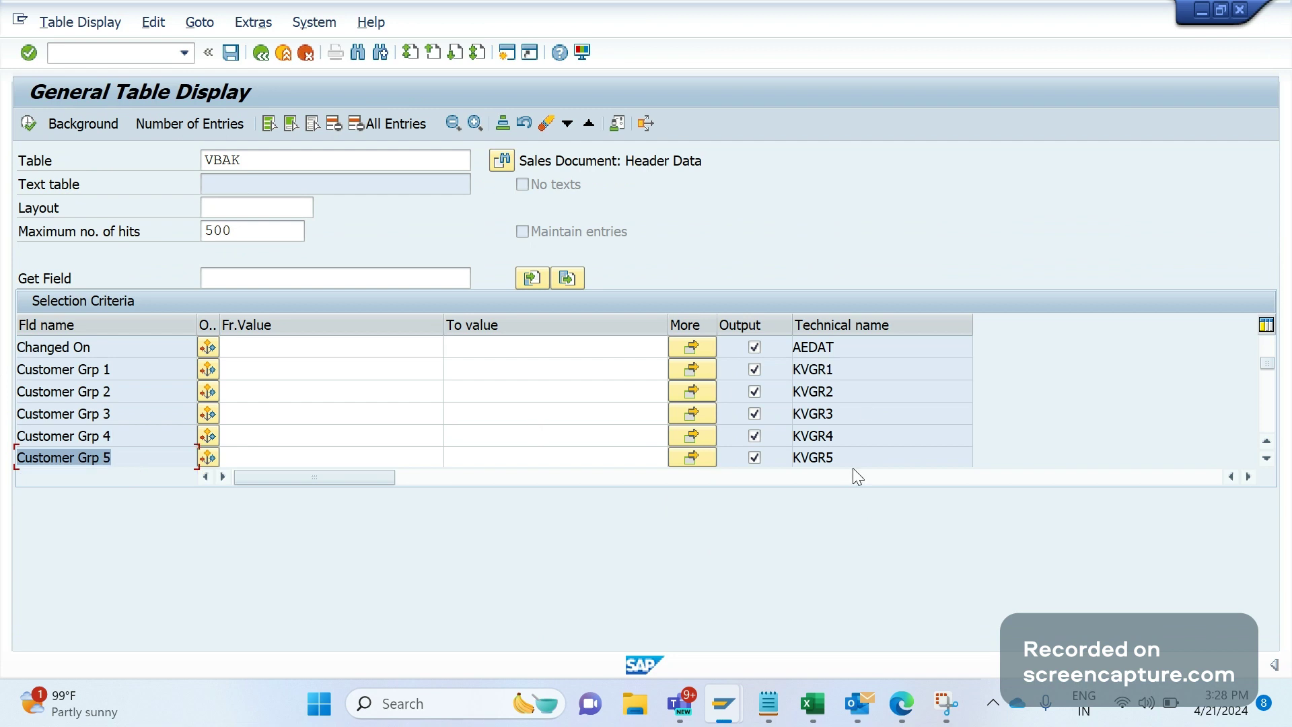
- Find the credit fields in VBAK and highlight Cred.Contr.Area and its technical name KKBER
{"action": "left_click", "coordinate": [402, 454]}
{"action": "scroll", "coordinate": [401, 454], "scroll_direction": "down", "scroll_amount": 2}
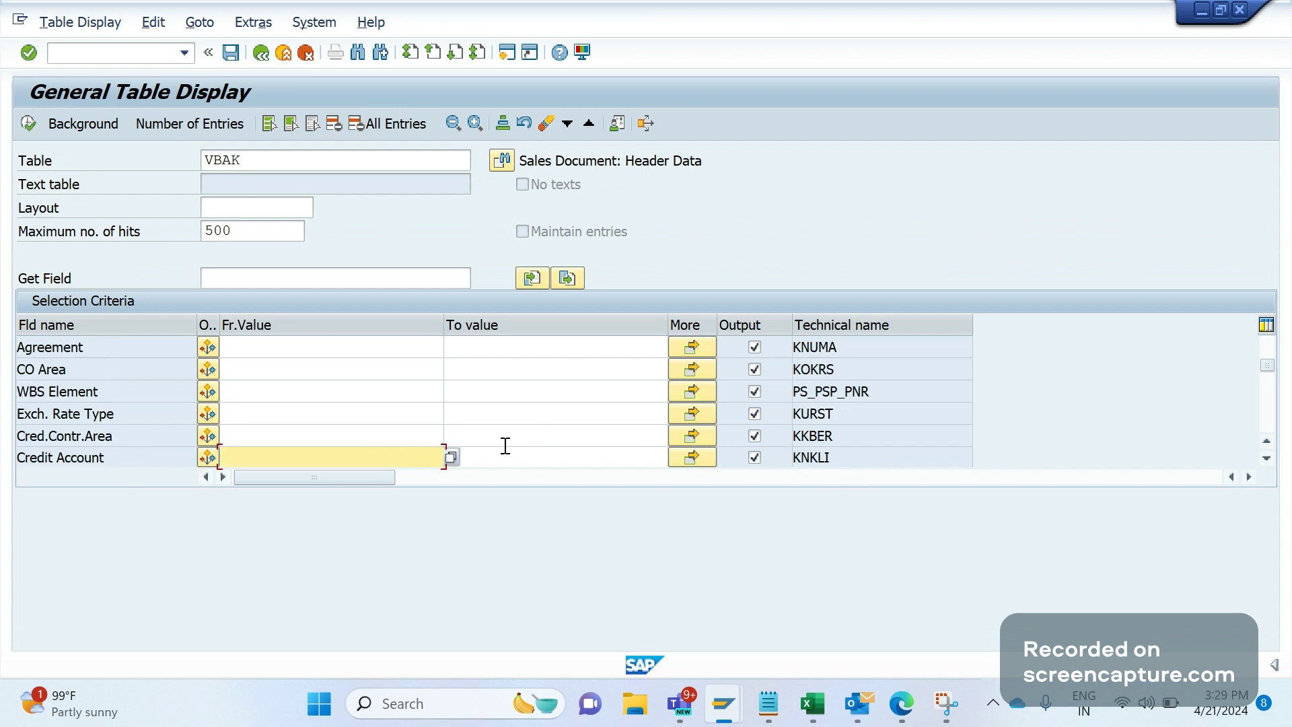
{"action": "scroll", "coordinate": [520, 424], "scroll_direction": "down", "scroll_amount": 1}
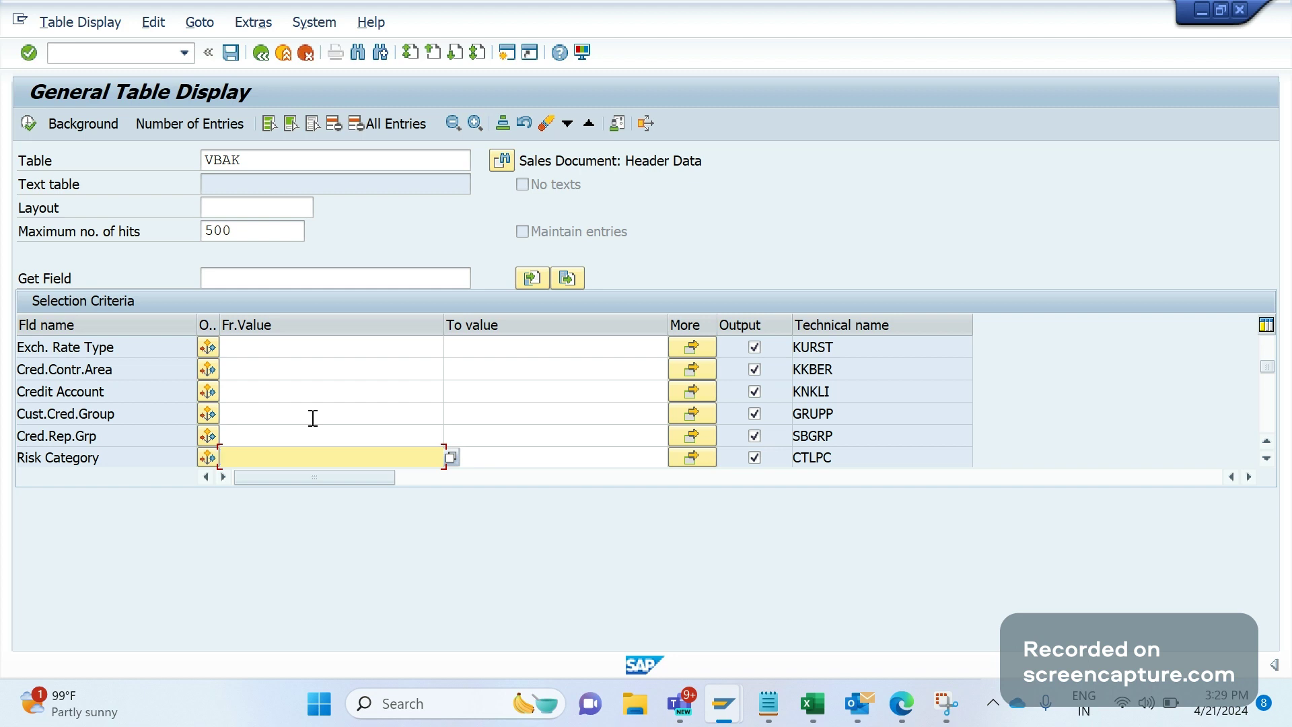
{"action": "left_click", "coordinate": [163, 395]}
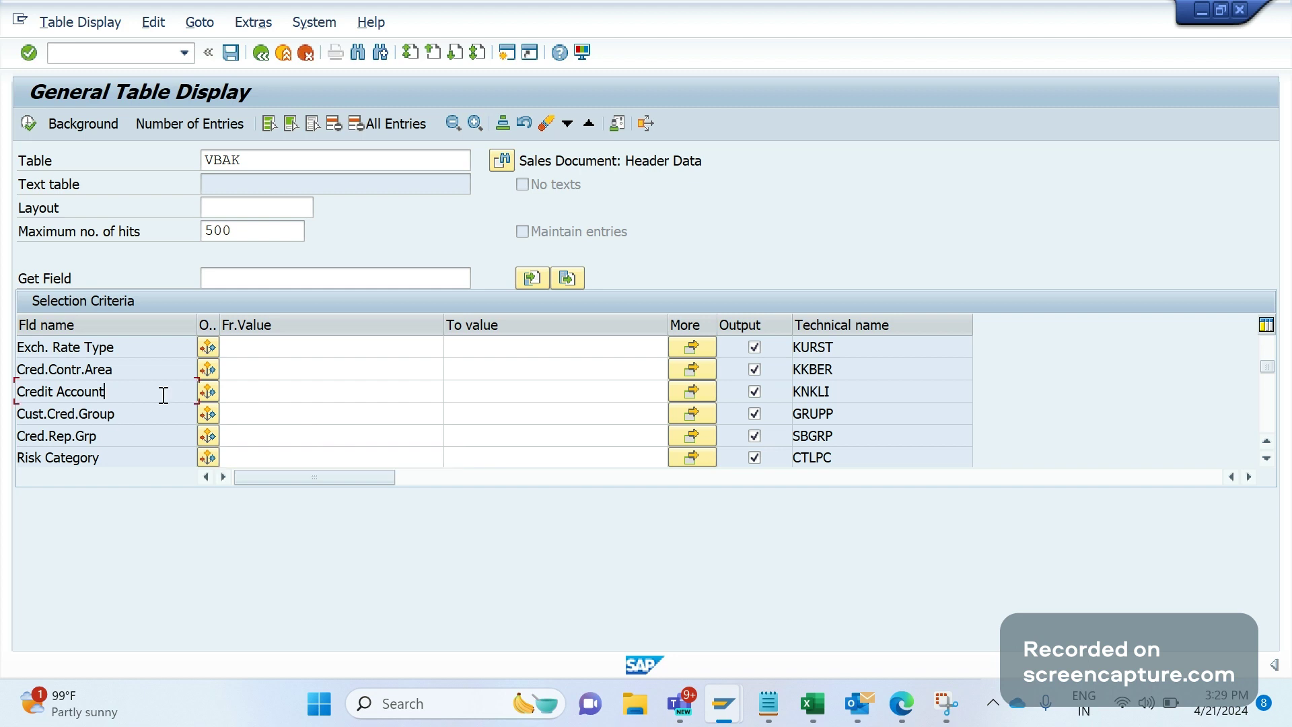
{"action": "left_click", "coordinate": [55, 373]}
{"action": "double_click", "coordinate": [55, 374]}
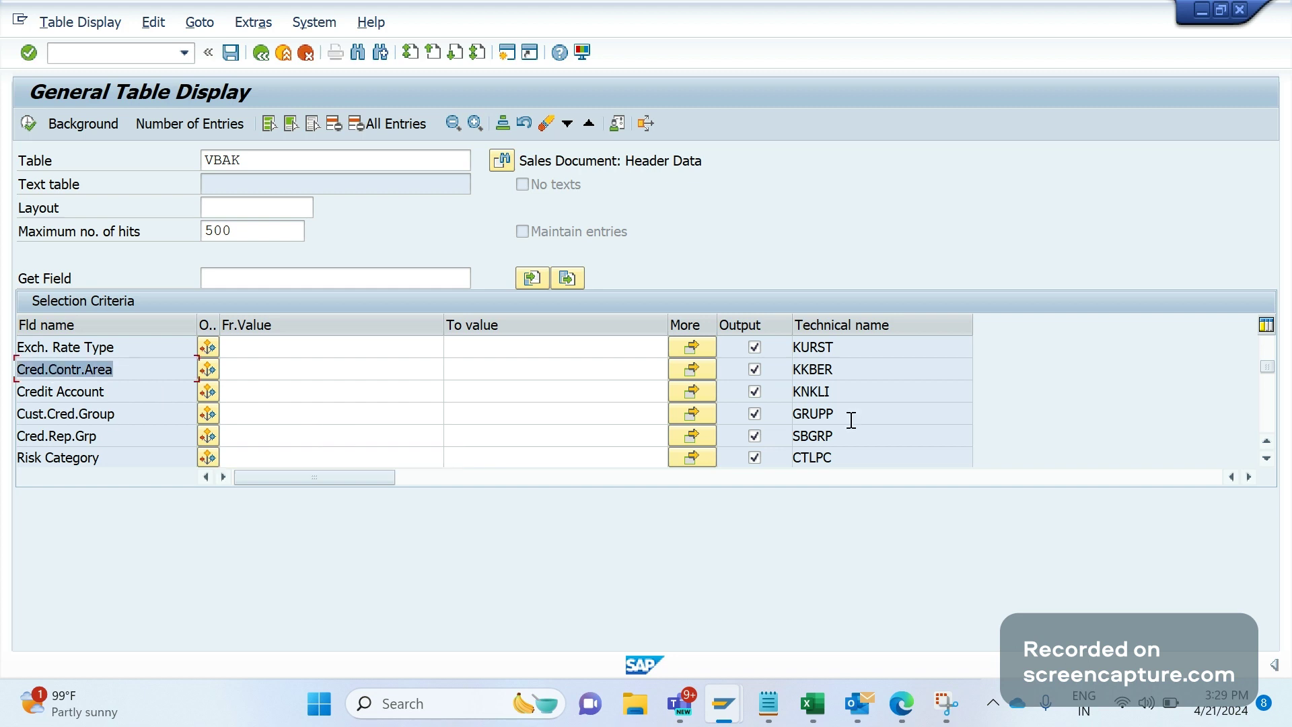
{"action": "double_click", "coordinate": [813, 369]}
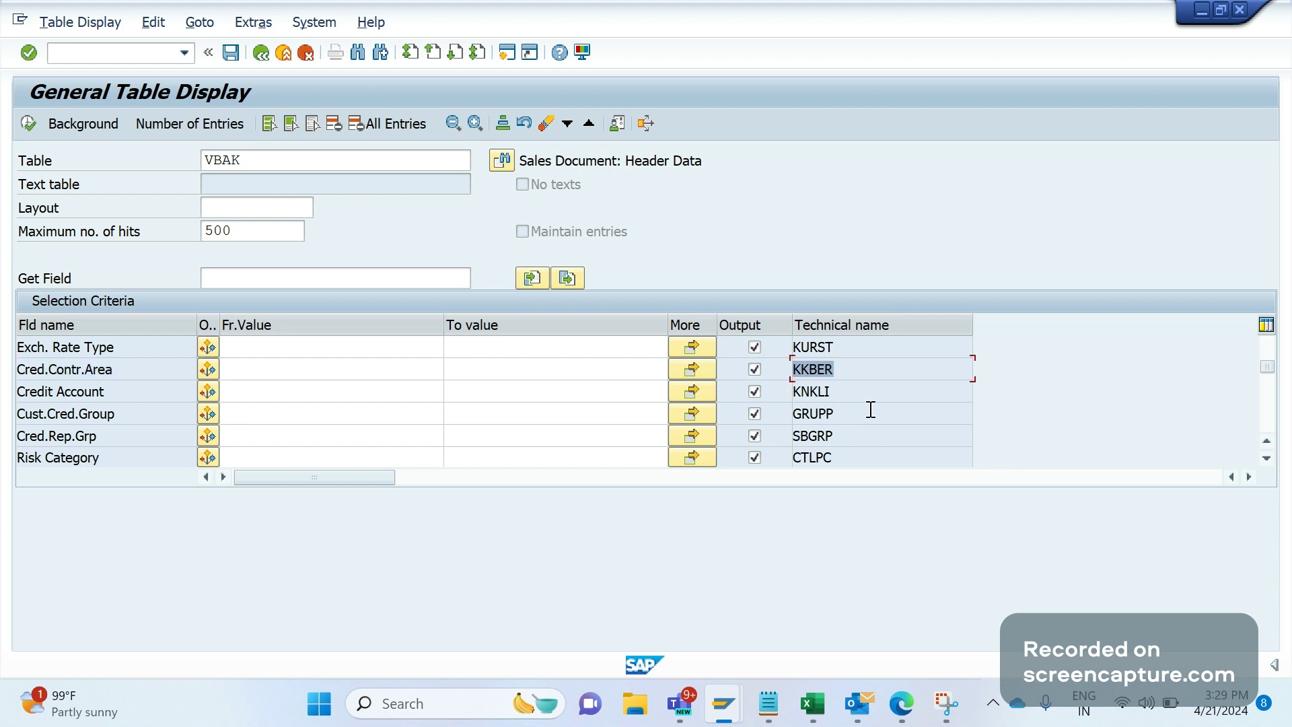
- Highlight Credit Account with KNKLI, mark Cust.Cred.Group with GRUPP, and highlight SBGRP, the technical name of Cred.Rep.Grp
{"action": "left_click_drag", "start_coordinate": [107, 393], "coordinate": [1, 397]}
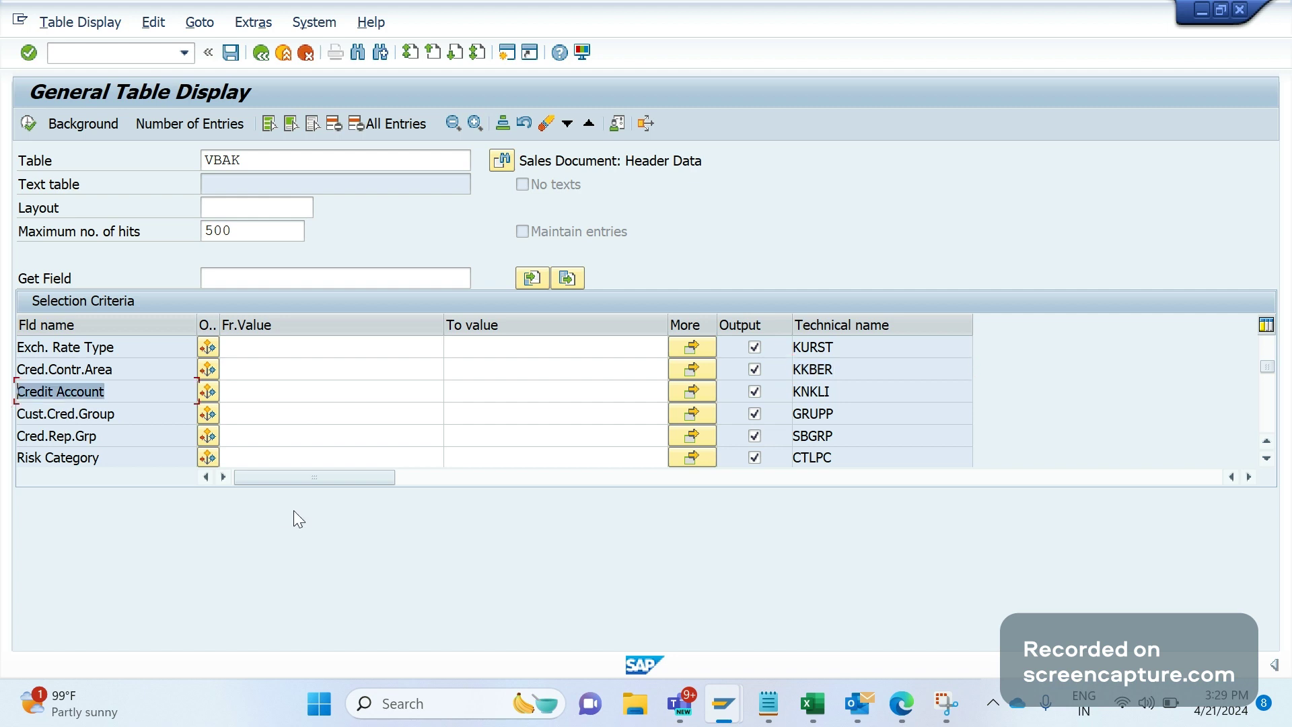
{"action": "left_click_drag", "start_coordinate": [842, 397], "coordinate": [793, 538]}
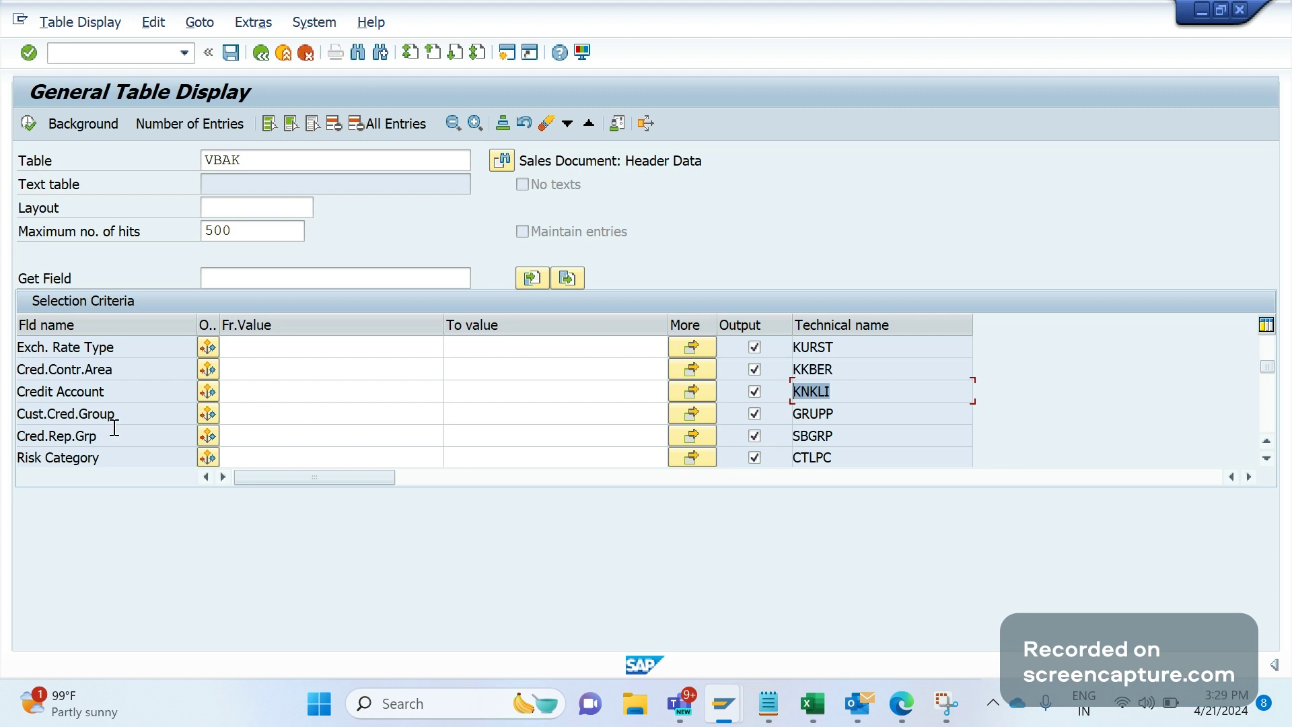
{"action": "left_click_drag", "start_coordinate": [116, 415], "coordinate": [17, 417]}
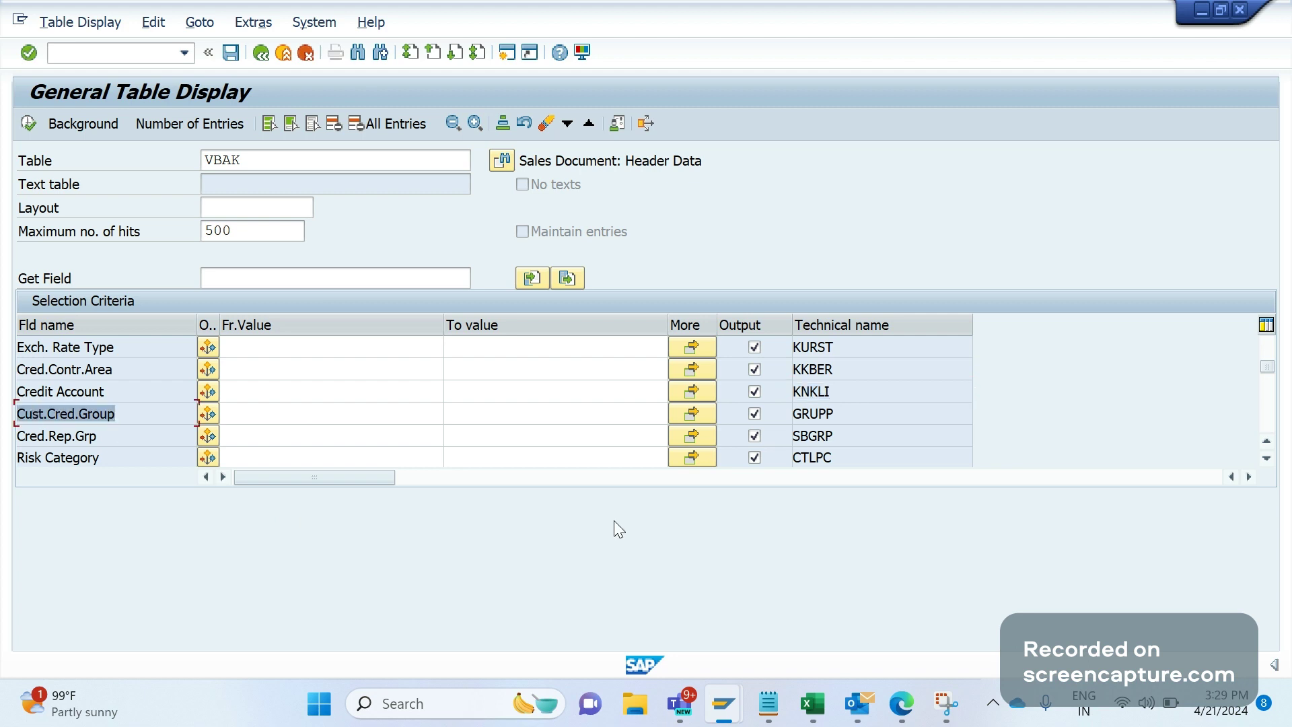
{"action": "left_click", "coordinate": [843, 419]}
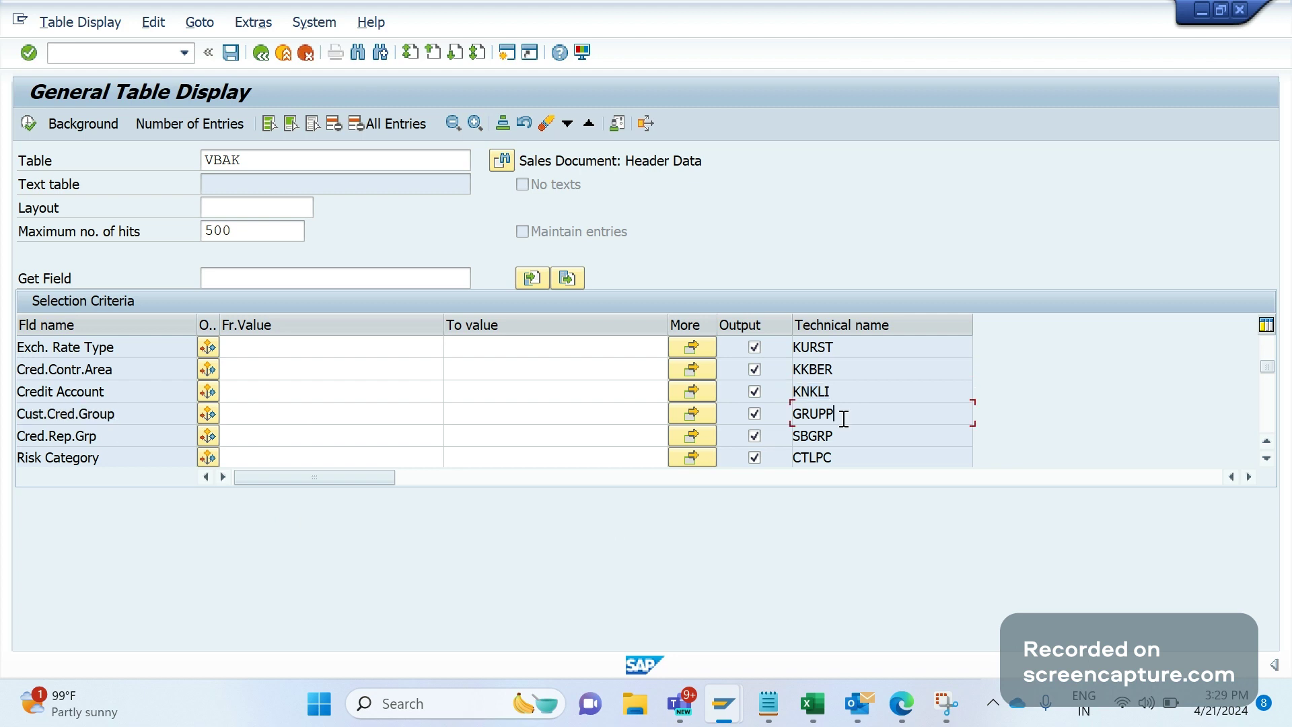
{"action": "left_click", "coordinate": [281, 417]}
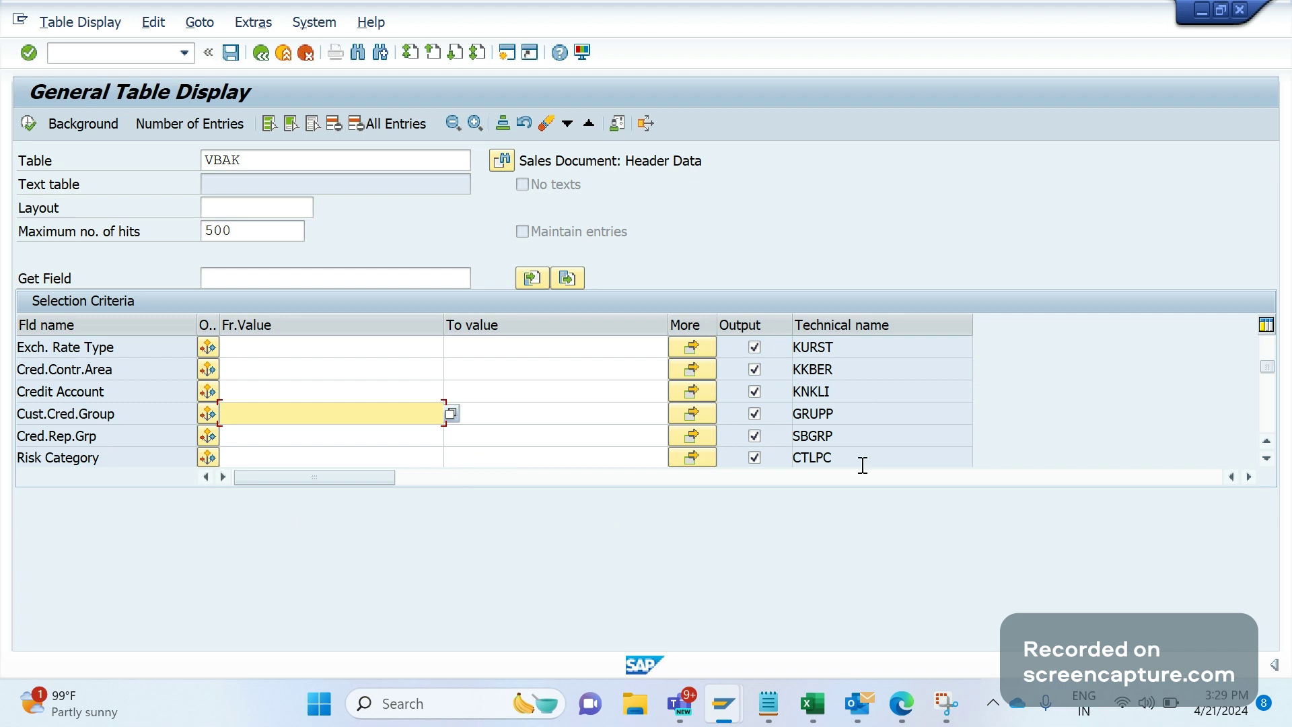
{"action": "double_click", "coordinate": [813, 436]}
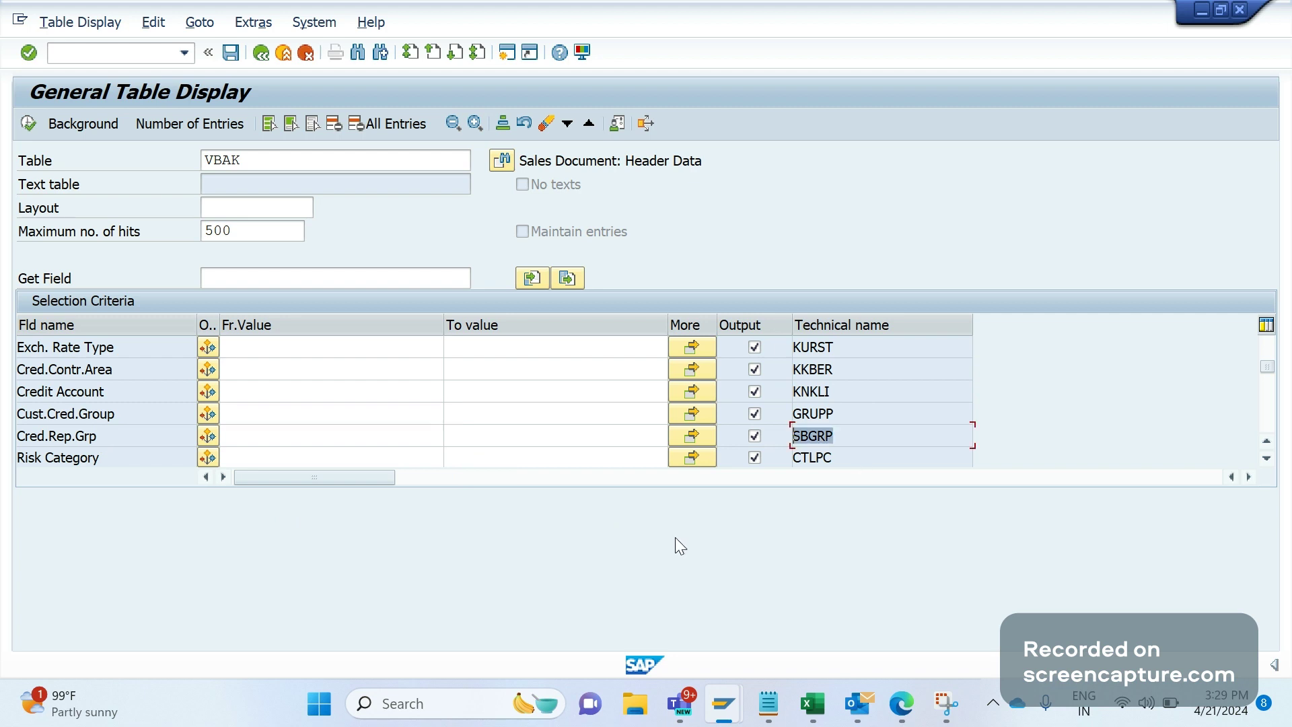
- Highlight Risk Category, display its possible values, examine the ZCA1 entry Normal Risk Category, and close the list without choosing one
{"action": "left_click", "coordinate": [93, 459]}
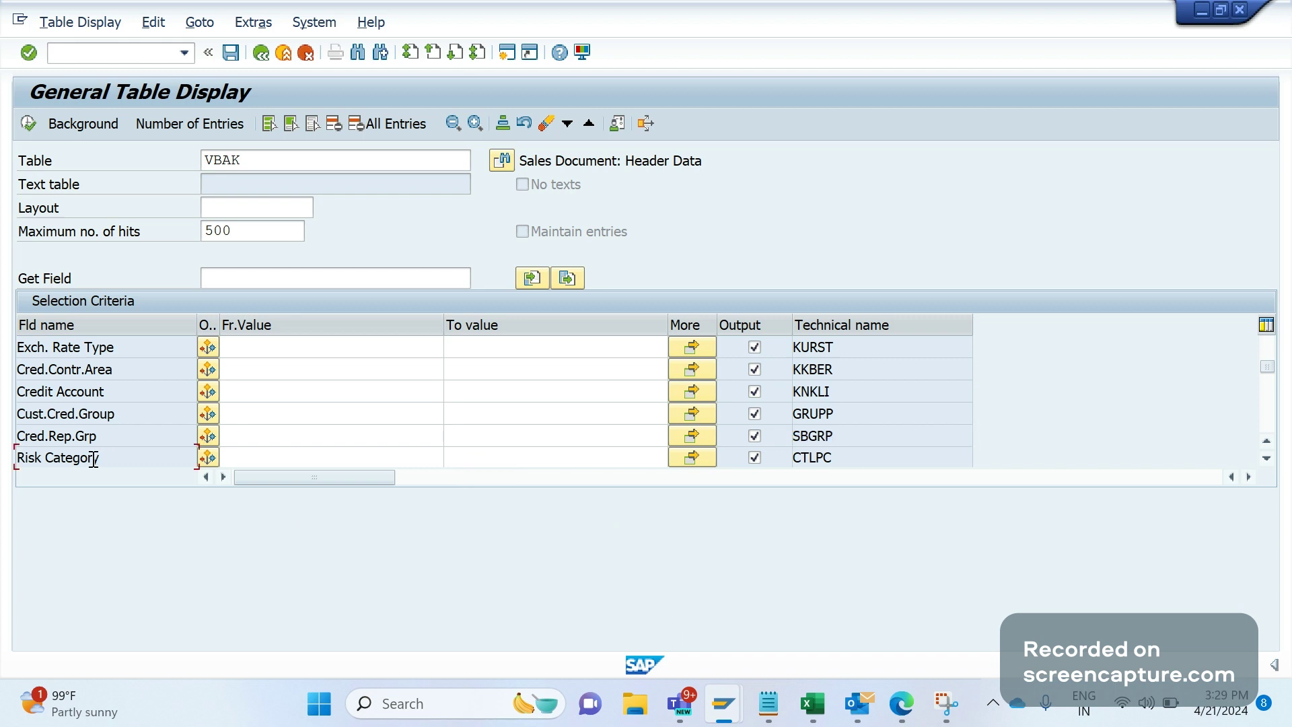
{"action": "double_click", "coordinate": [94, 458]}
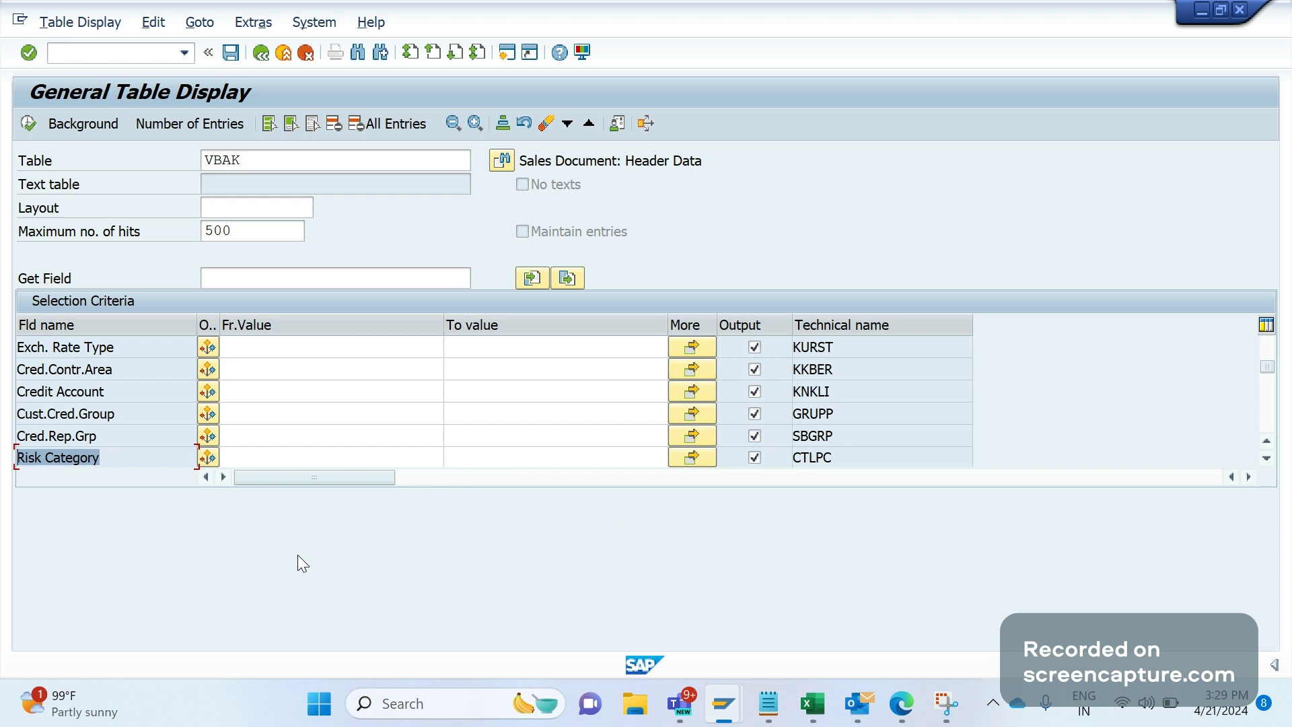
{"action": "scroll", "coordinate": [431, 464], "scroll_direction": "down", "scroll_amount": 1}
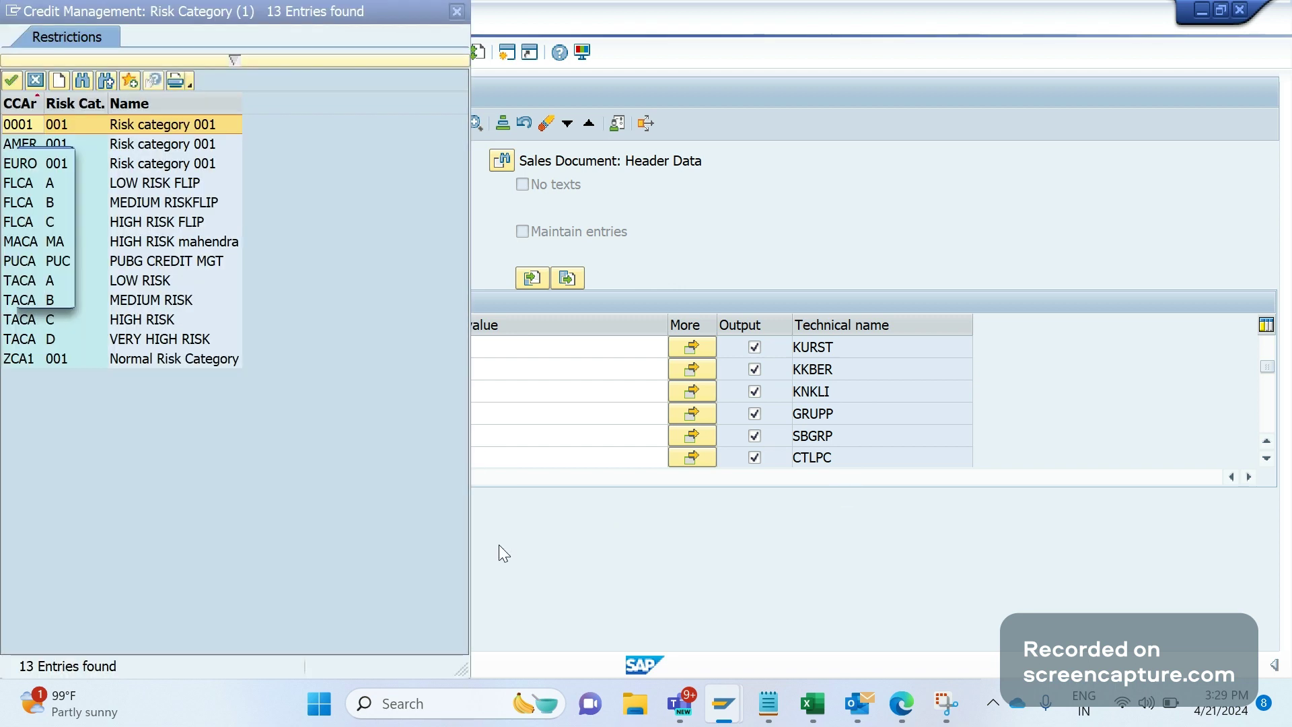
{"action": "left_click", "coordinate": [65, 364]}
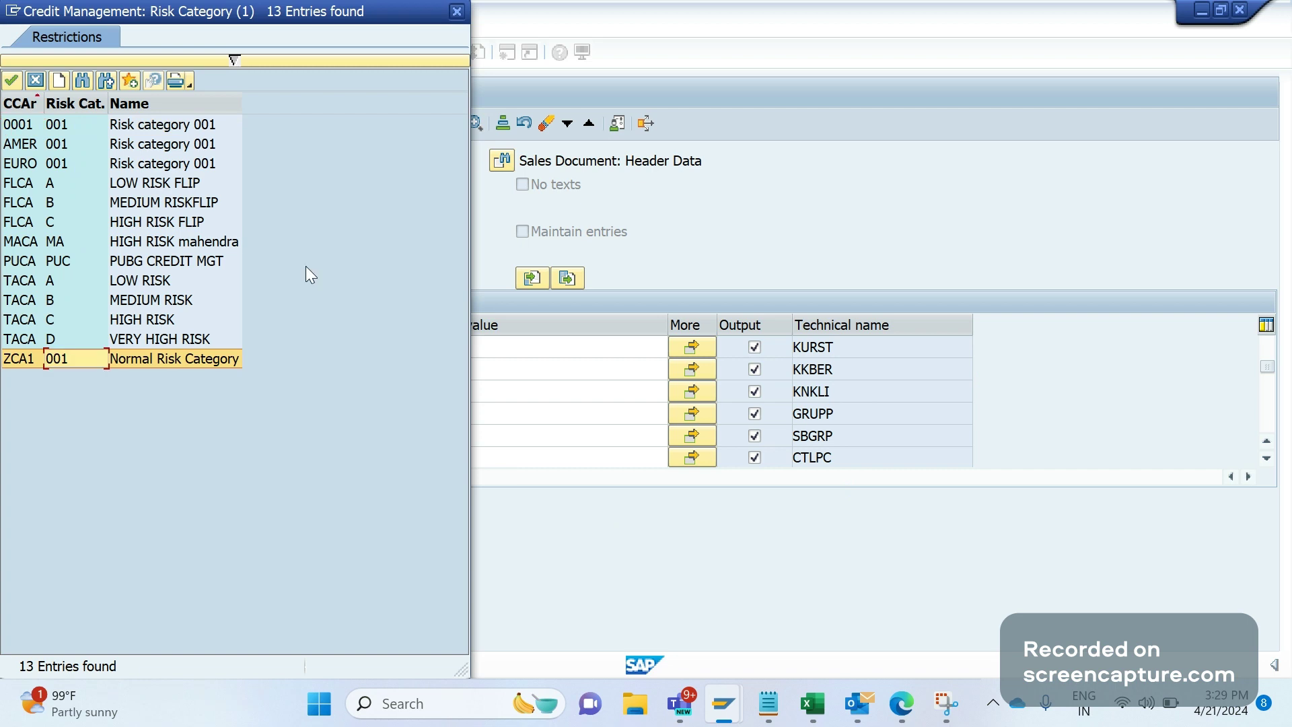
{"action": "left_click", "coordinate": [457, 11]}
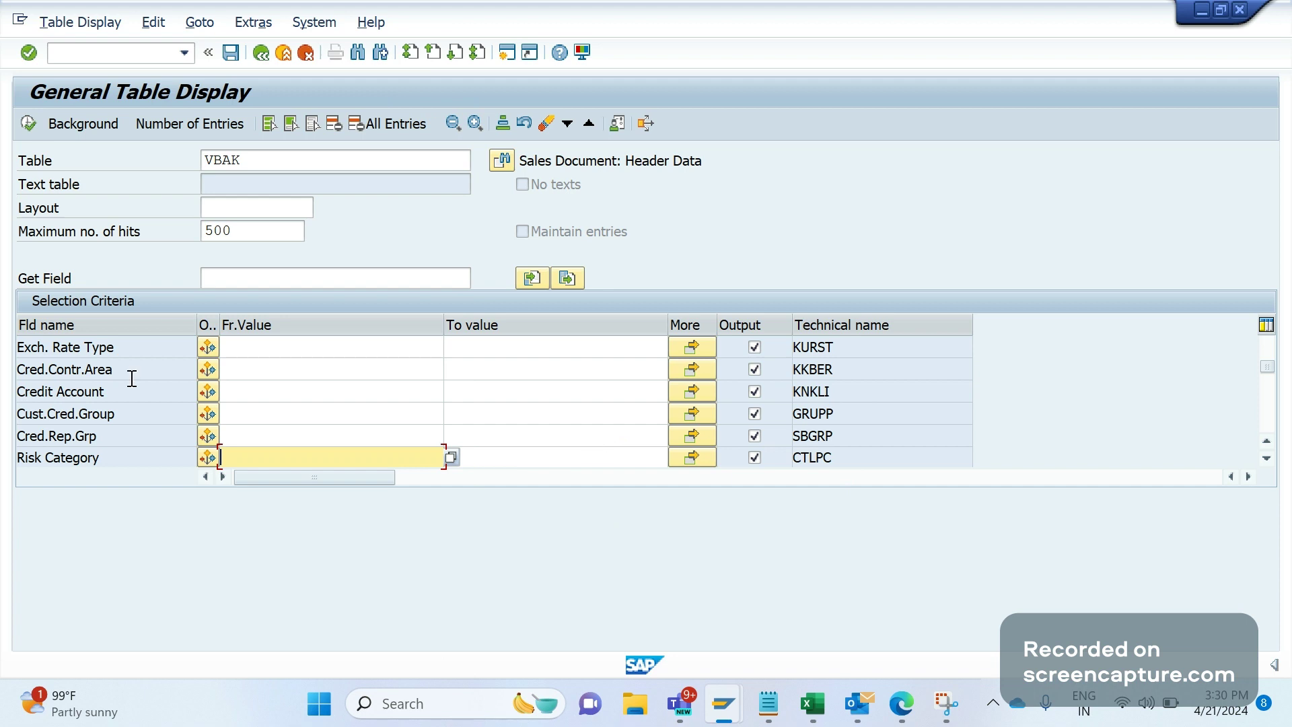
- Review the credit fields again by highlighting Cred.Contr.Area, Credit Account and Cust.Cred.Group in turn
{"action": "left_click_drag", "start_coordinate": [131, 379], "coordinate": [3, 392]}
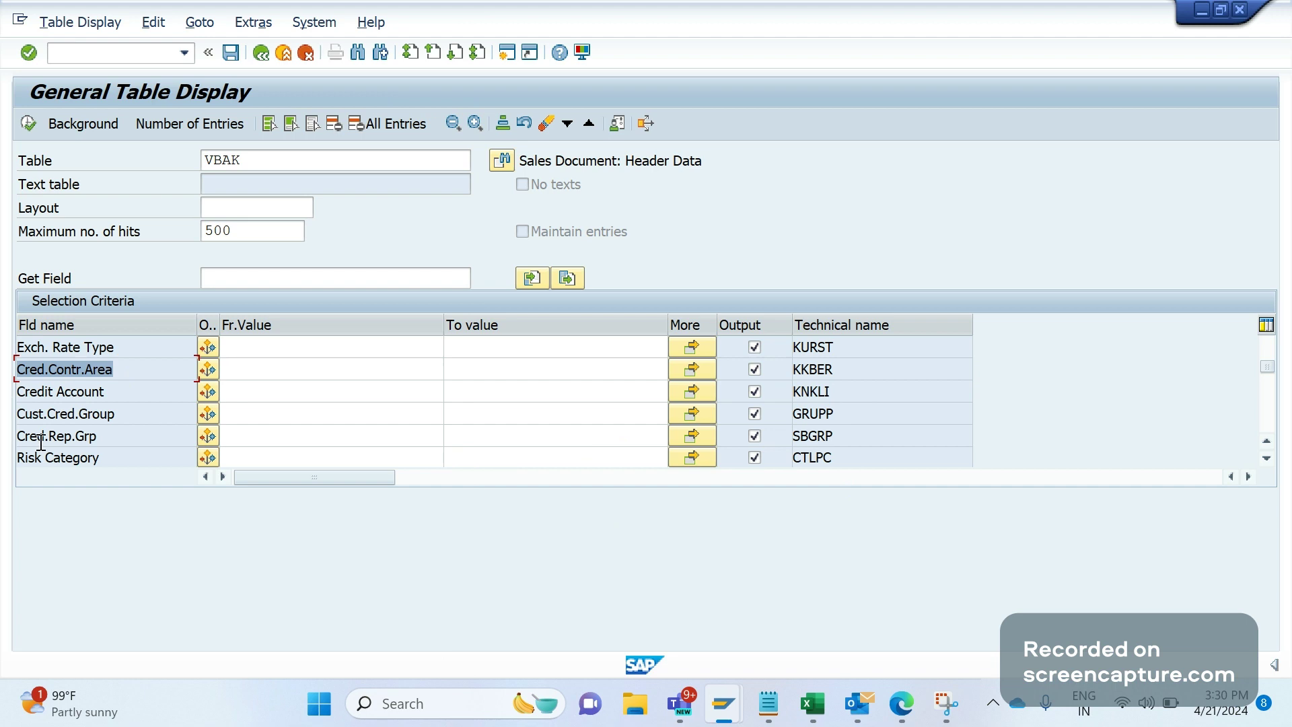
{"action": "left_click", "coordinate": [108, 393]}
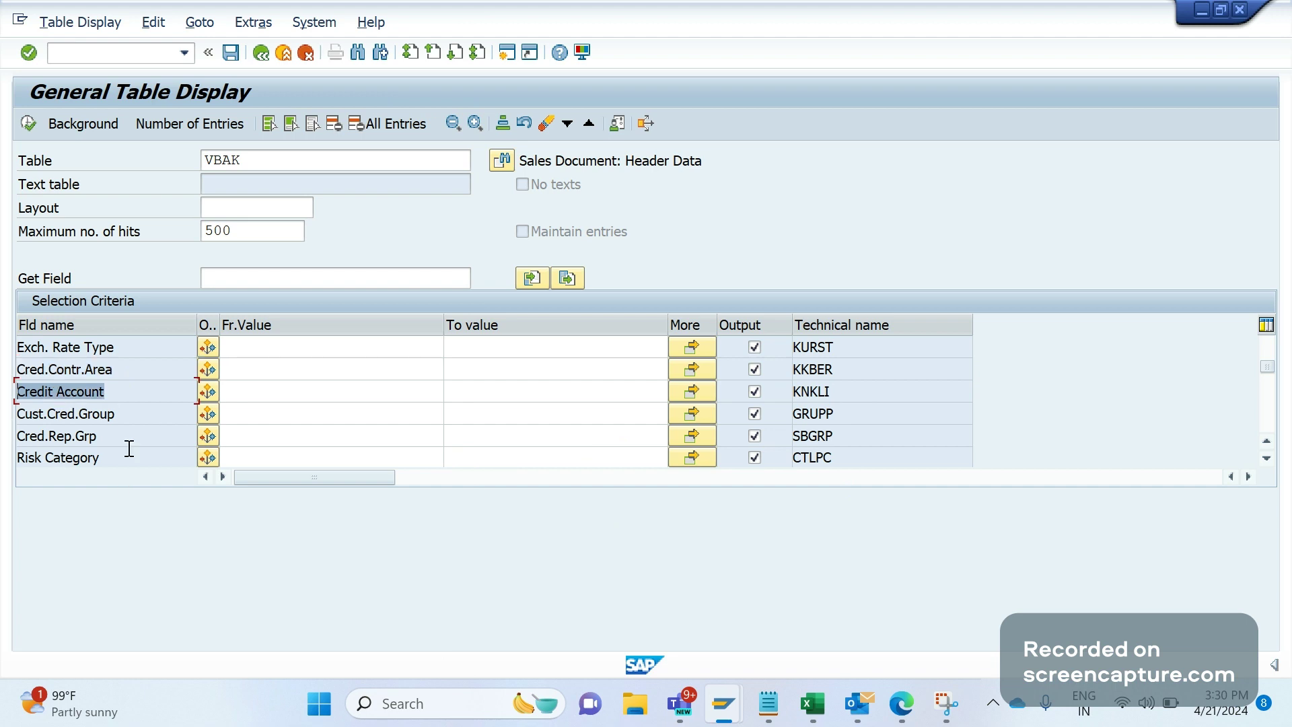
{"action": "key", "text": "Down"}
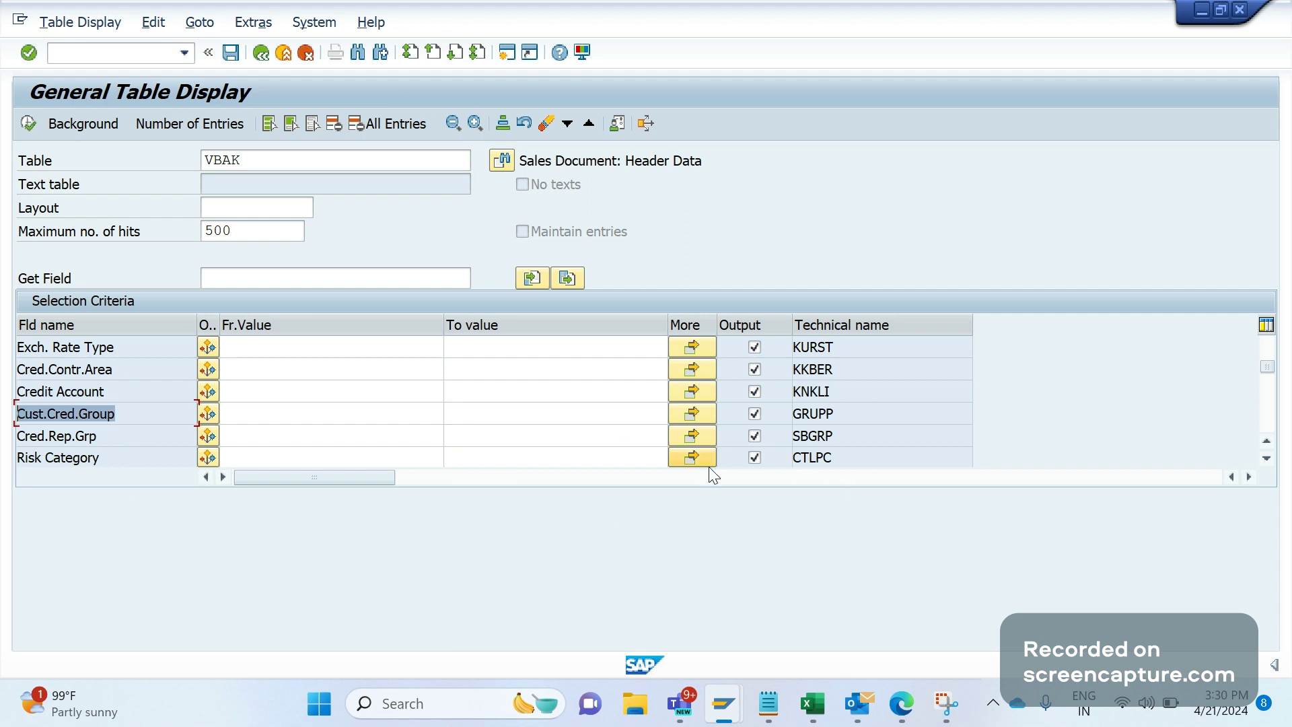
- Find Release date further down the VBAK fields and highlight it and its technical name CMFRE
{"action": "left_click", "coordinate": [587, 414]}
{"action": "scroll", "coordinate": [587, 414], "scroll_direction": "down", "scroll_amount": 2}
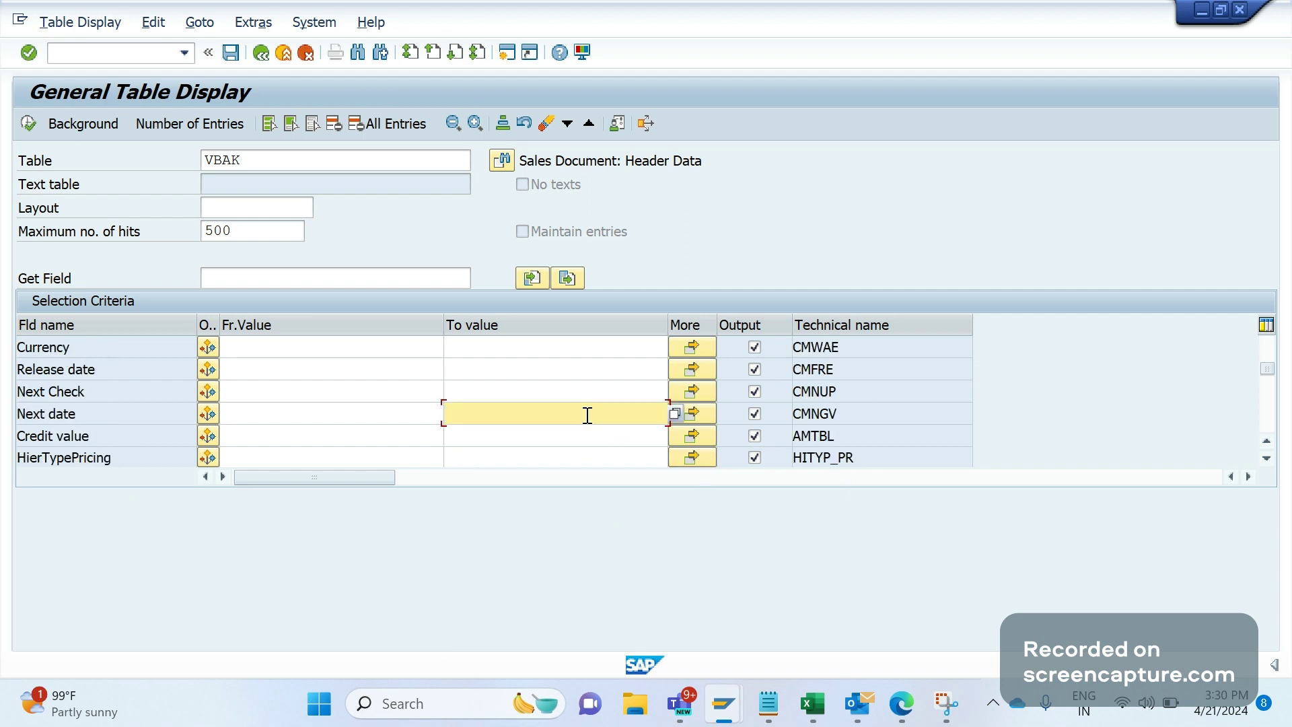
{"action": "left_click_drag", "start_coordinate": [106, 370], "coordinate": [16, 370]}
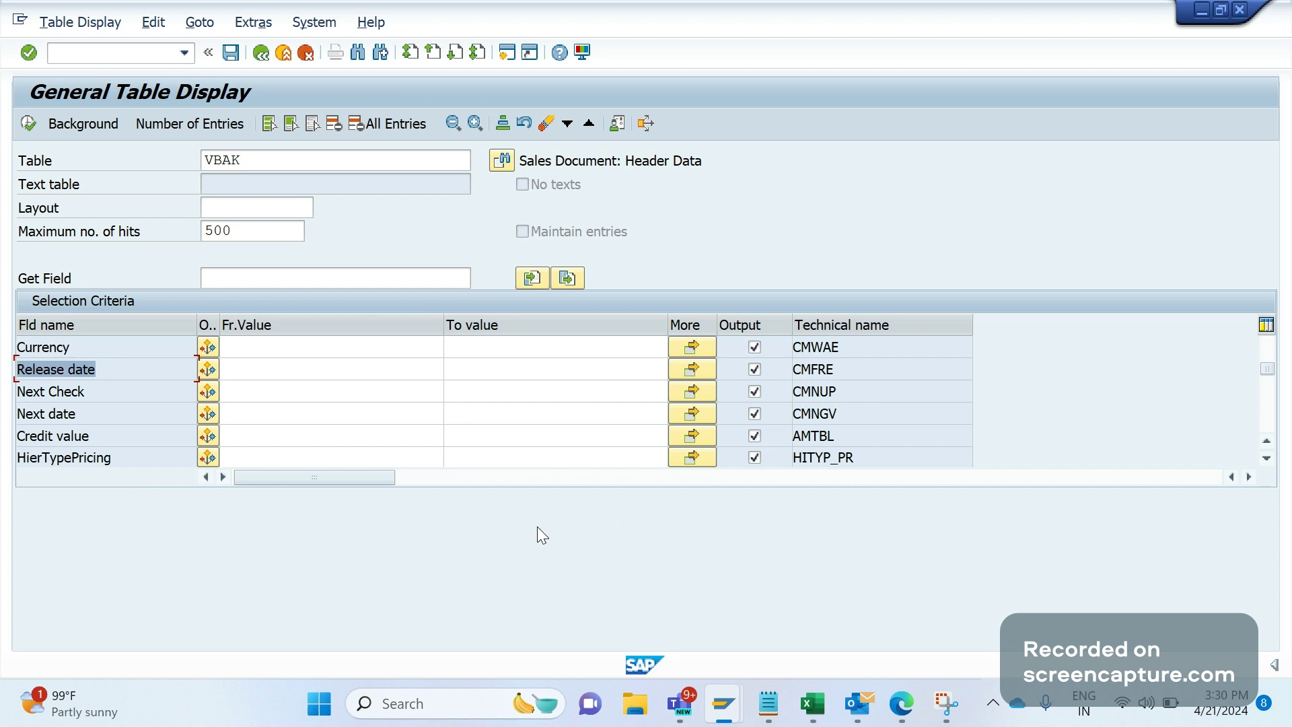
{"action": "left_click", "coordinate": [86, 369]}
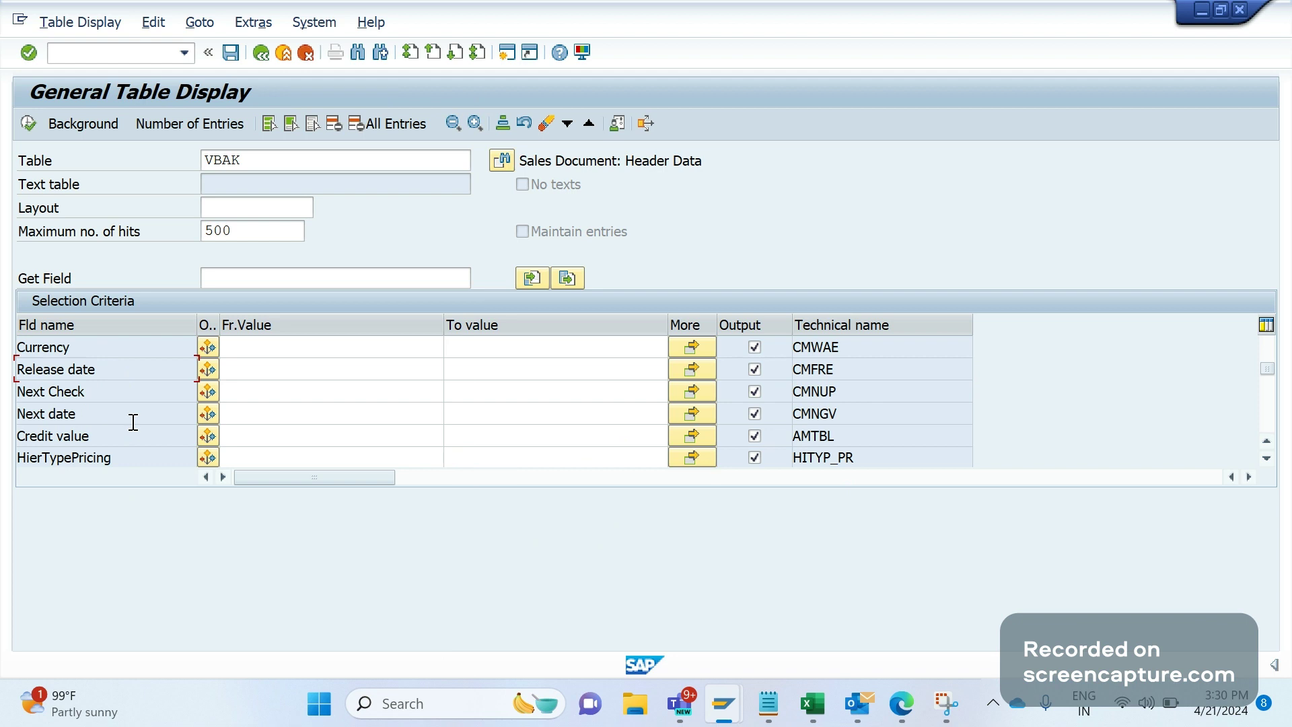
{"action": "left_click", "coordinate": [253, 372]}
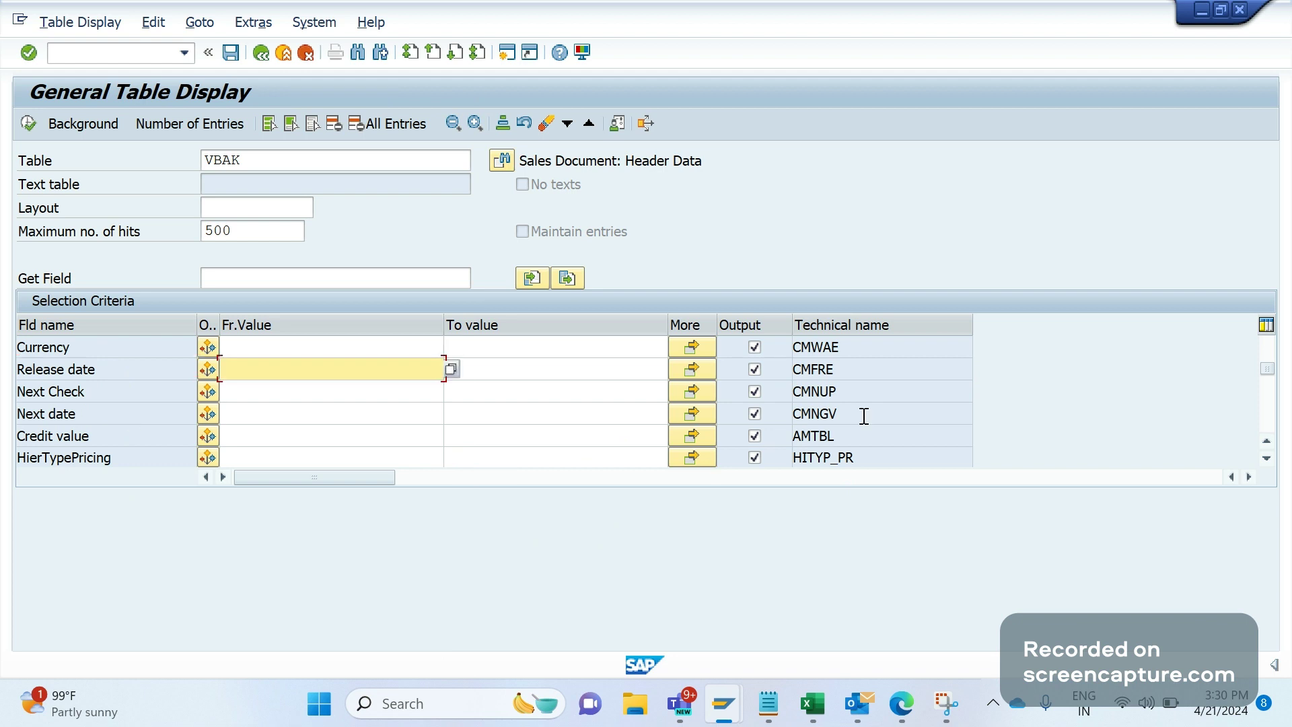
{"action": "left_click_drag", "start_coordinate": [834, 369], "coordinate": [811, 370]}
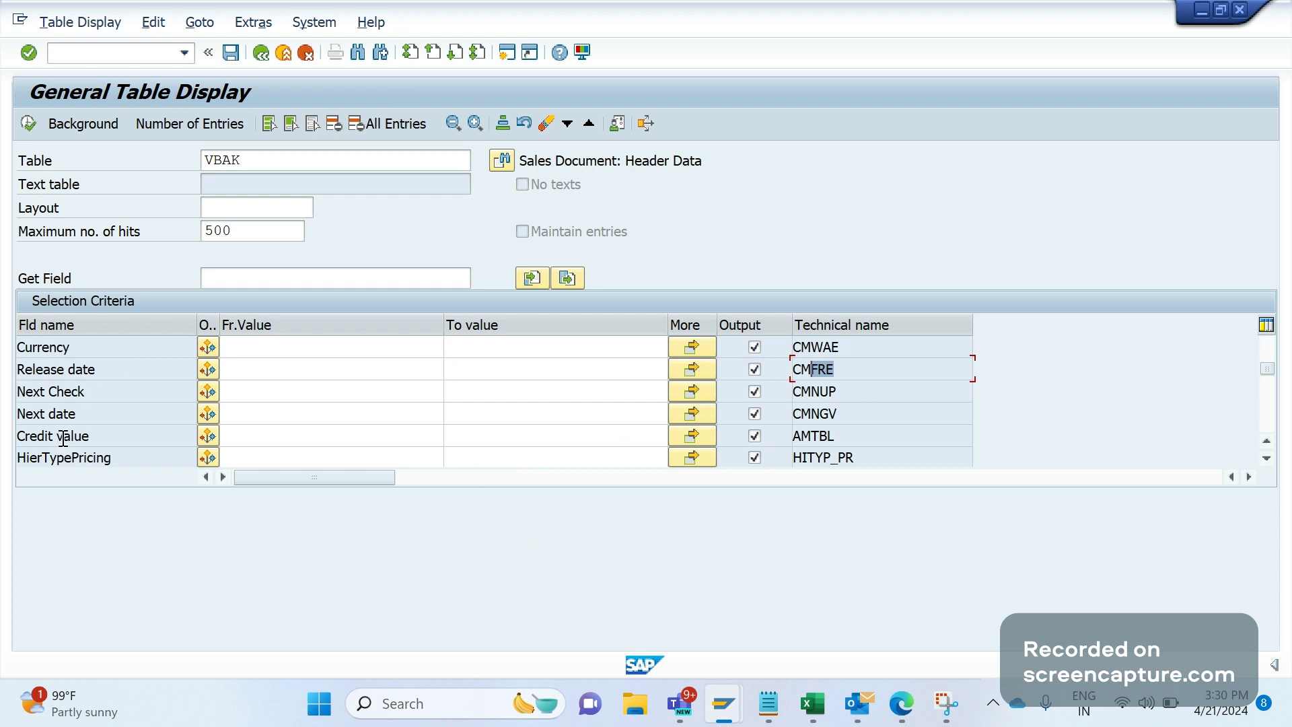
- Highlight the Next Check field and AMTBL, the technical name of Credit value
{"action": "left_click_drag", "start_coordinate": [96, 396], "coordinate": [16, 392]}
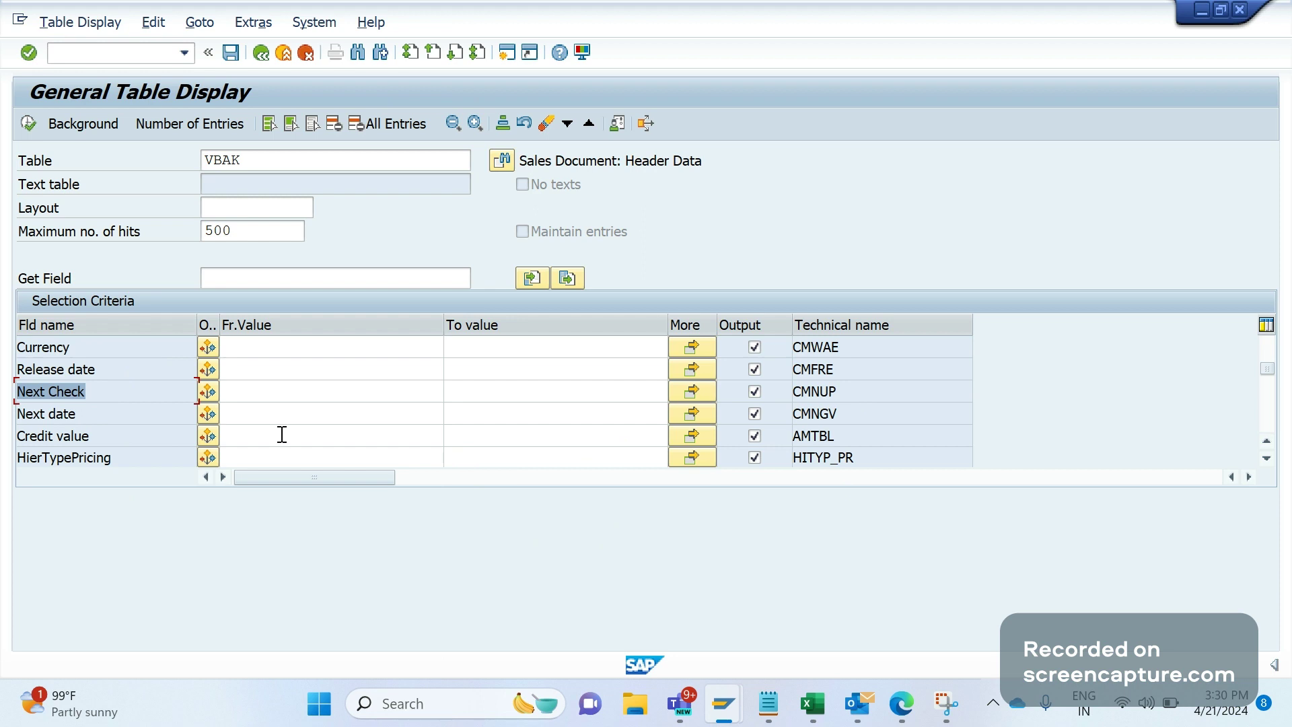
{"action": "key", "text": "Tab"}
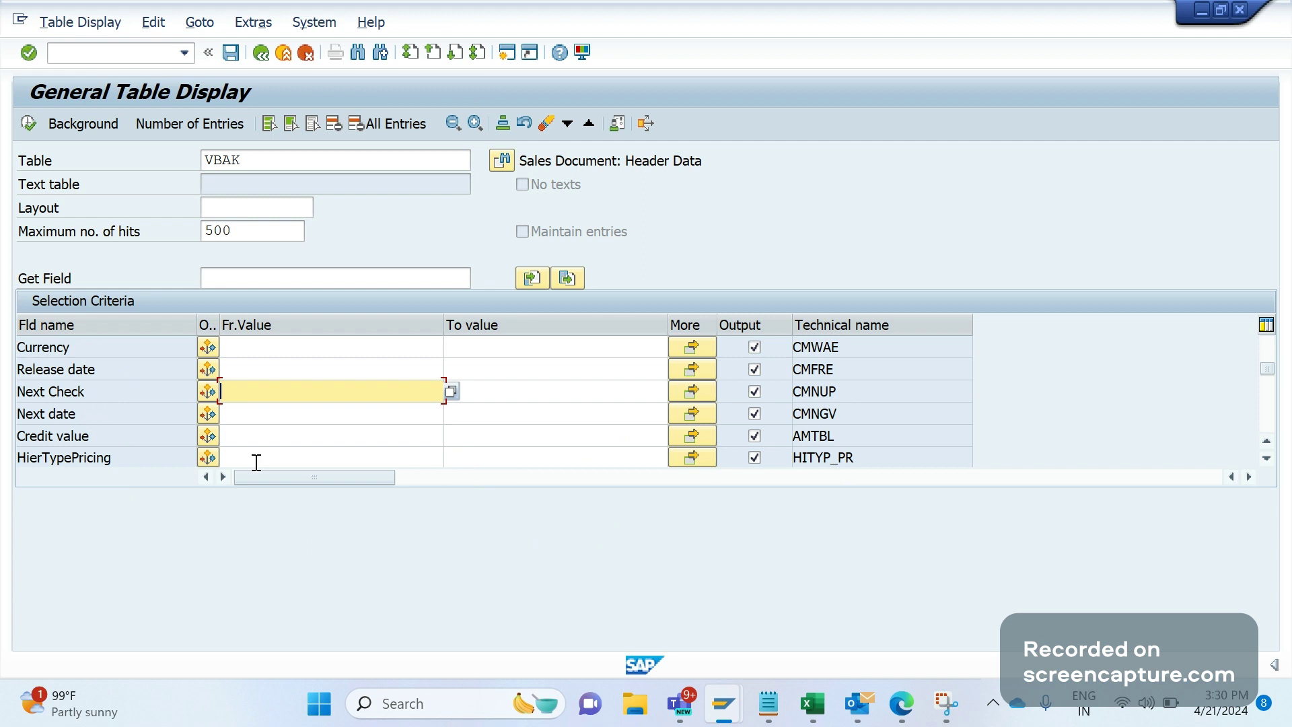
{"action": "left_click_drag", "start_coordinate": [800, 435], "coordinate": [836, 435]}
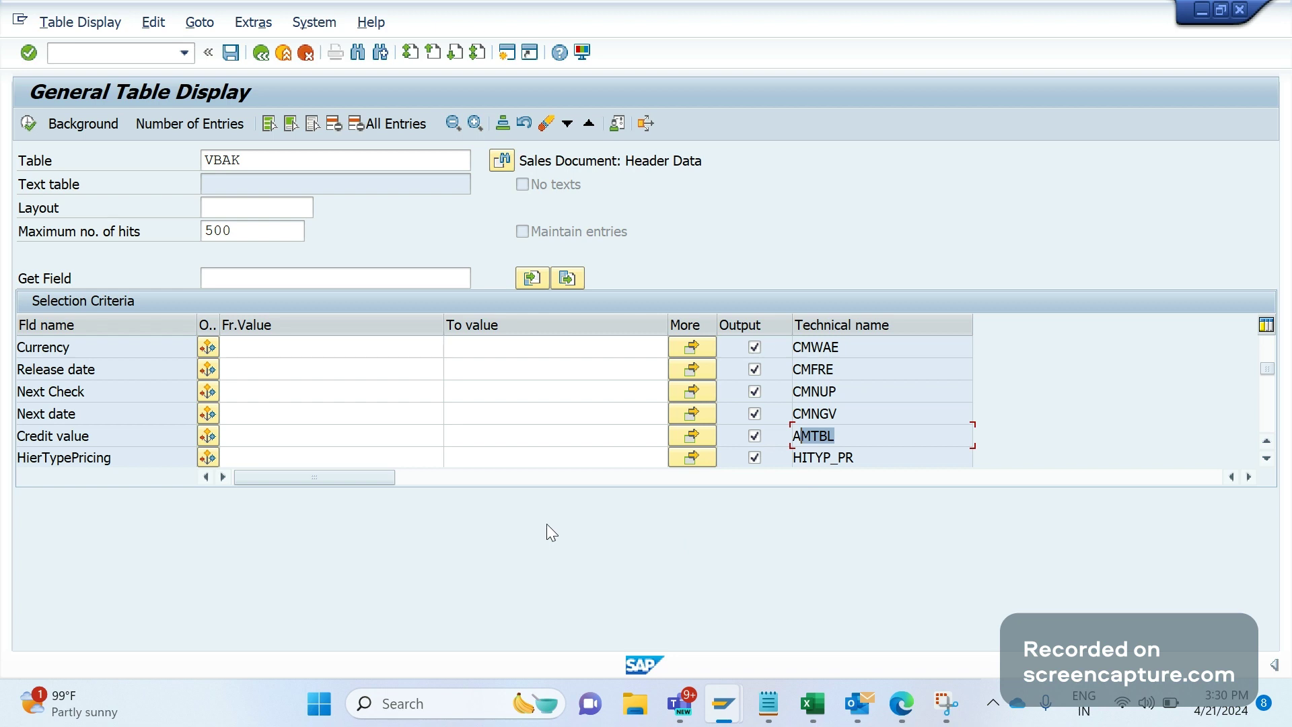
{"action": "key", "text": "shift+Left"}
- Find Reference Doc. further down the VBAK fields and highlight it and its technical name VGBEL
{"action": "key", "text": "Page_Down"}
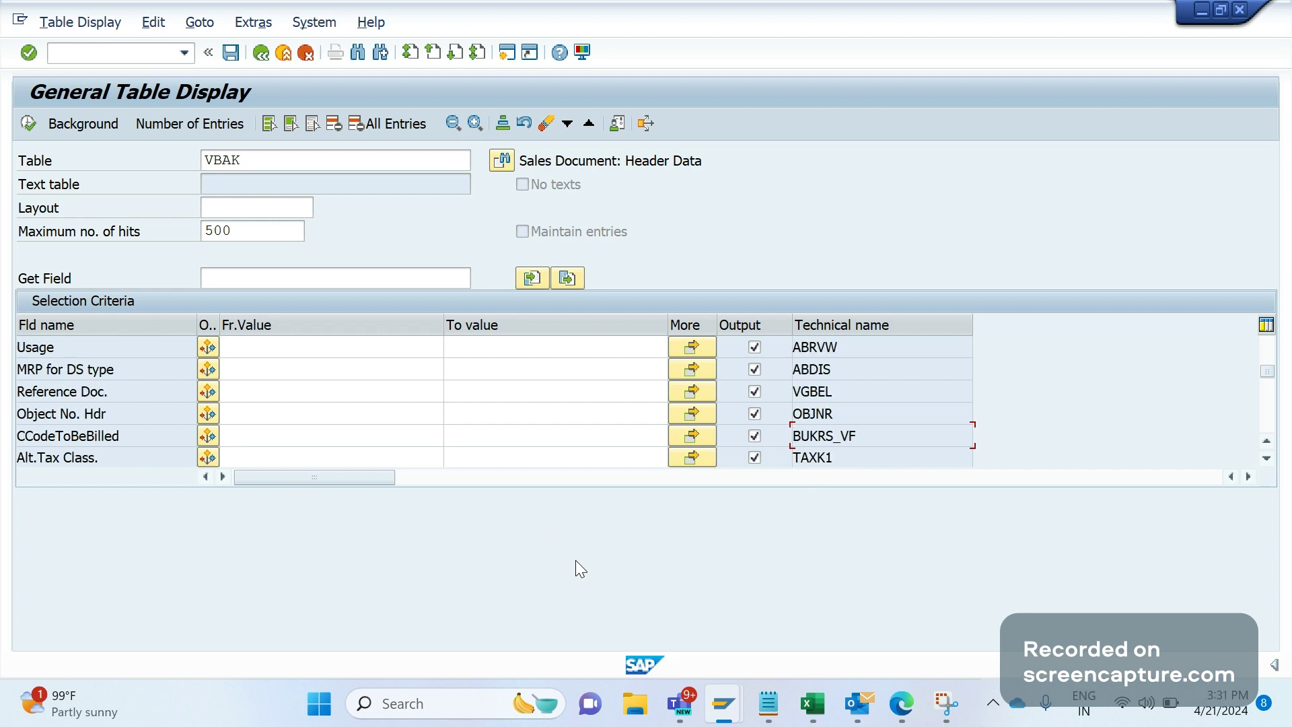
{"action": "left_click", "coordinate": [123, 400]}
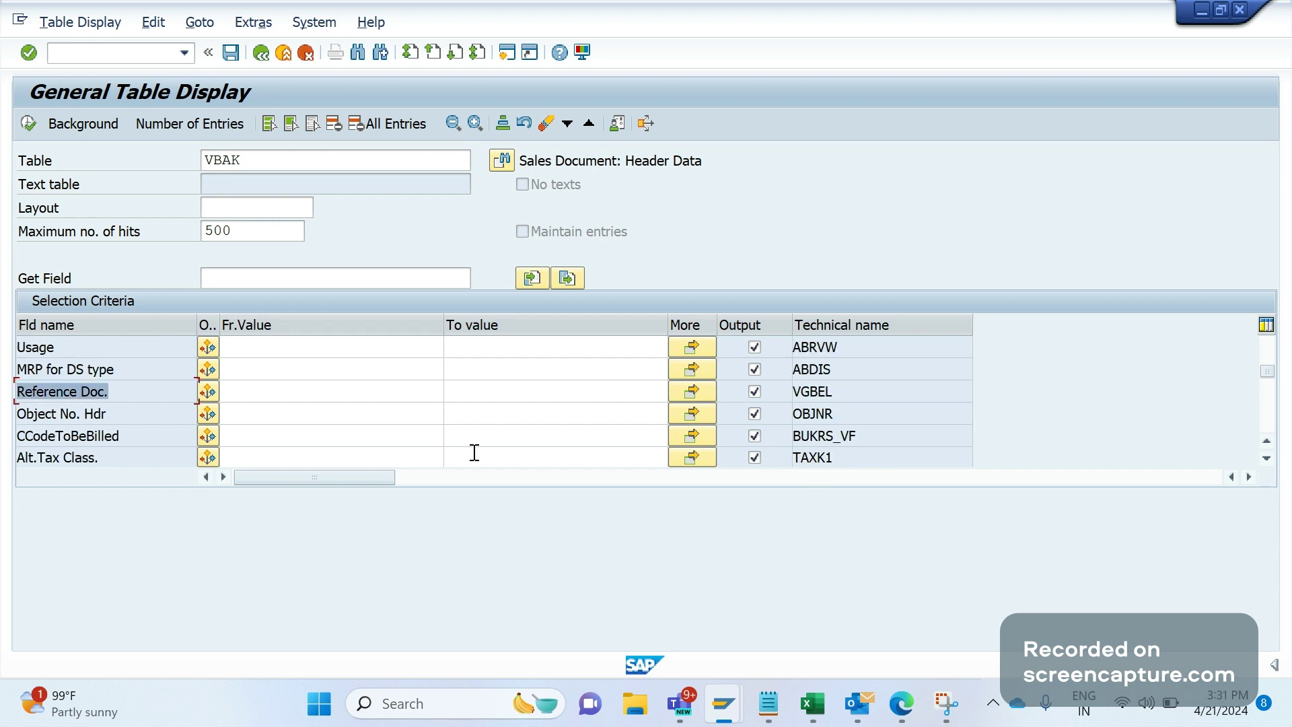
{"action": "left_click", "coordinate": [848, 397]}
{"action": "key", "text": "shift+Left"}
{"action": "key", "text": "shift+Left"}
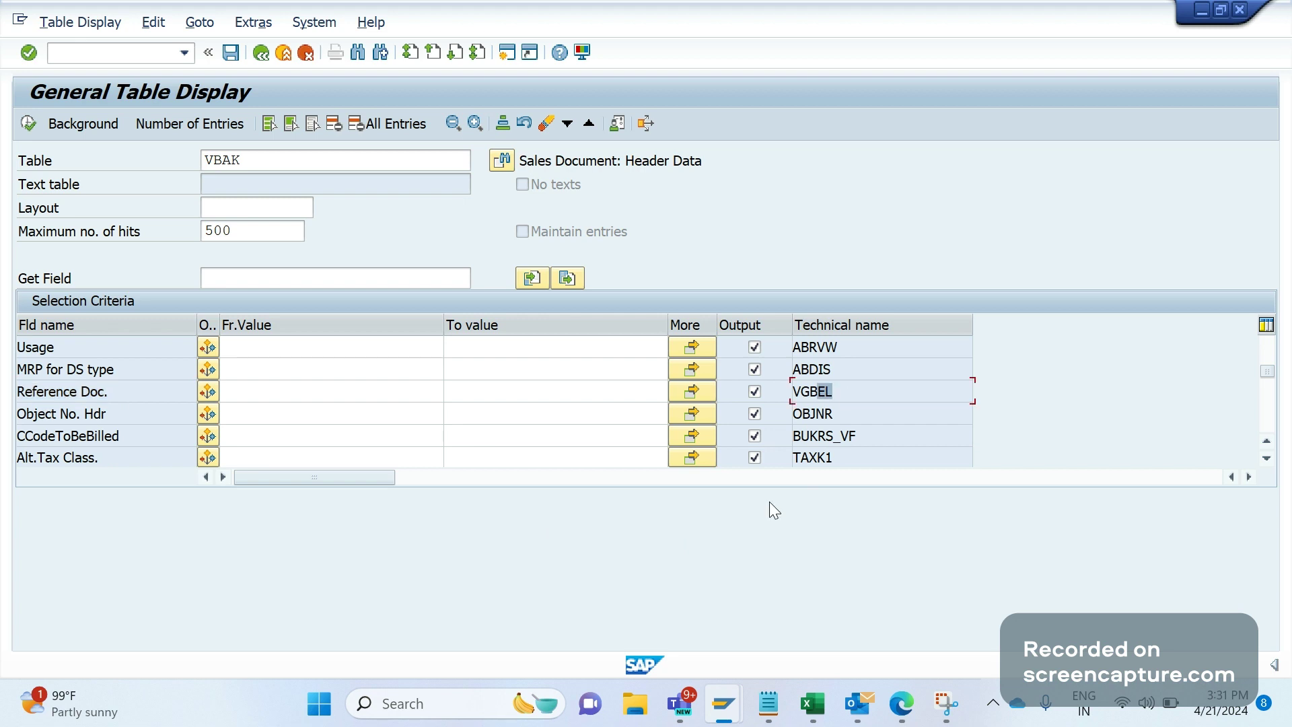
{"action": "left_click", "coordinate": [558, 414]}
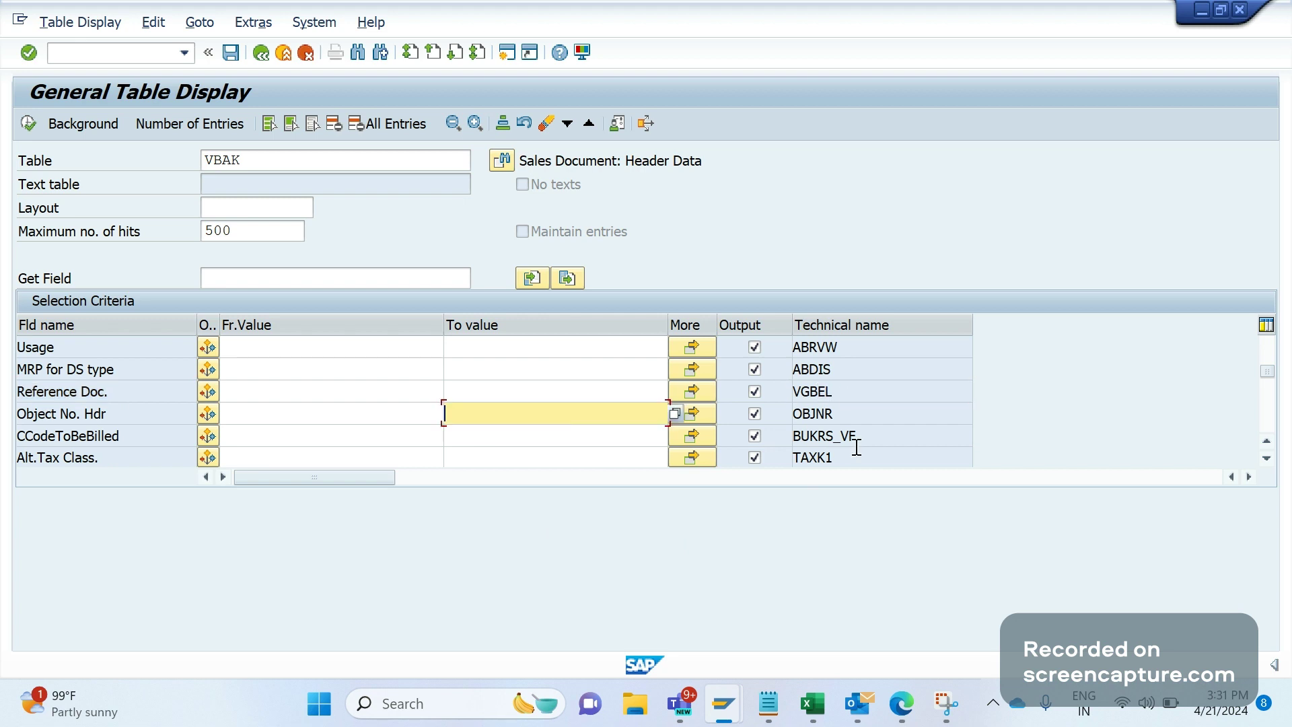
- Highlight TAXK1, the technical name of Alt.Tax Class., and examine the customer tax class fields up to TaxClass9-Cust
{"action": "scroll", "coordinate": [857, 448], "scroll_direction": "down", "scroll_amount": 2}
{"action": "scroll", "coordinate": [593, 444], "scroll_direction": "up", "scroll_amount": 2}
{"action": "scroll", "coordinate": [843, 443], "scroll_direction": "down", "scroll_amount": 1}
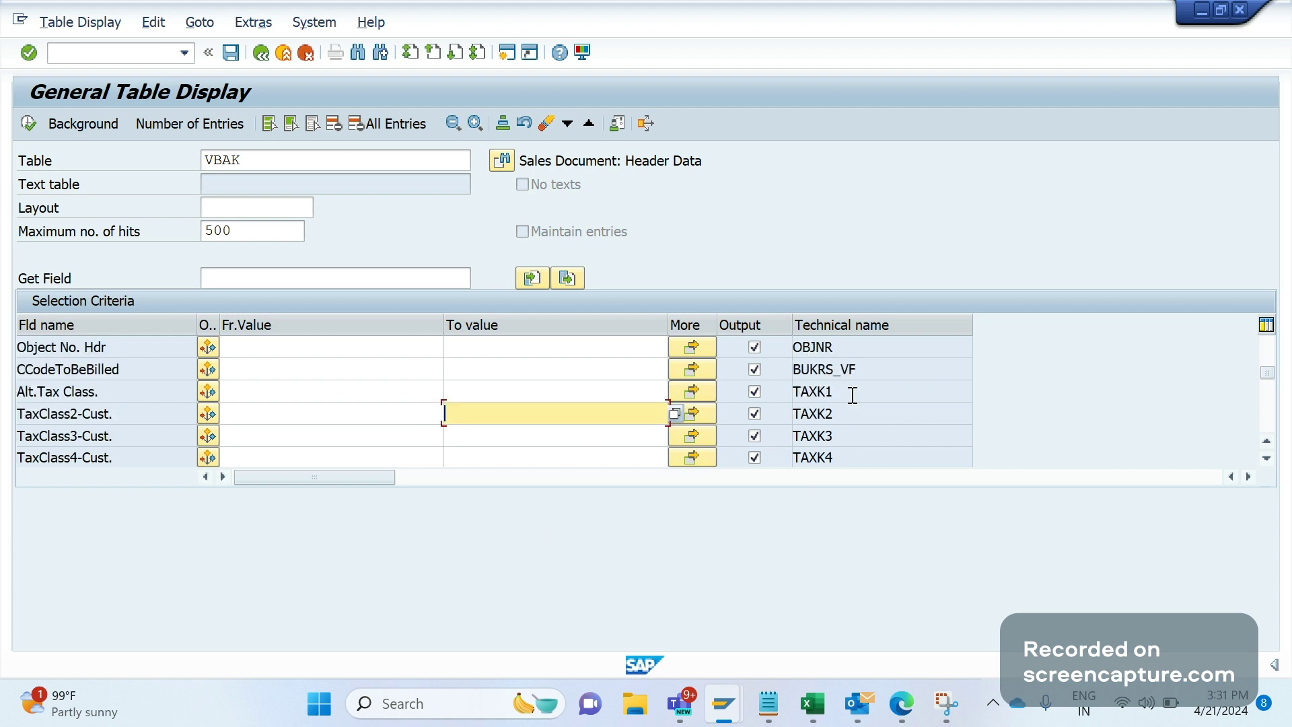
{"action": "double_click", "coordinate": [851, 395]}
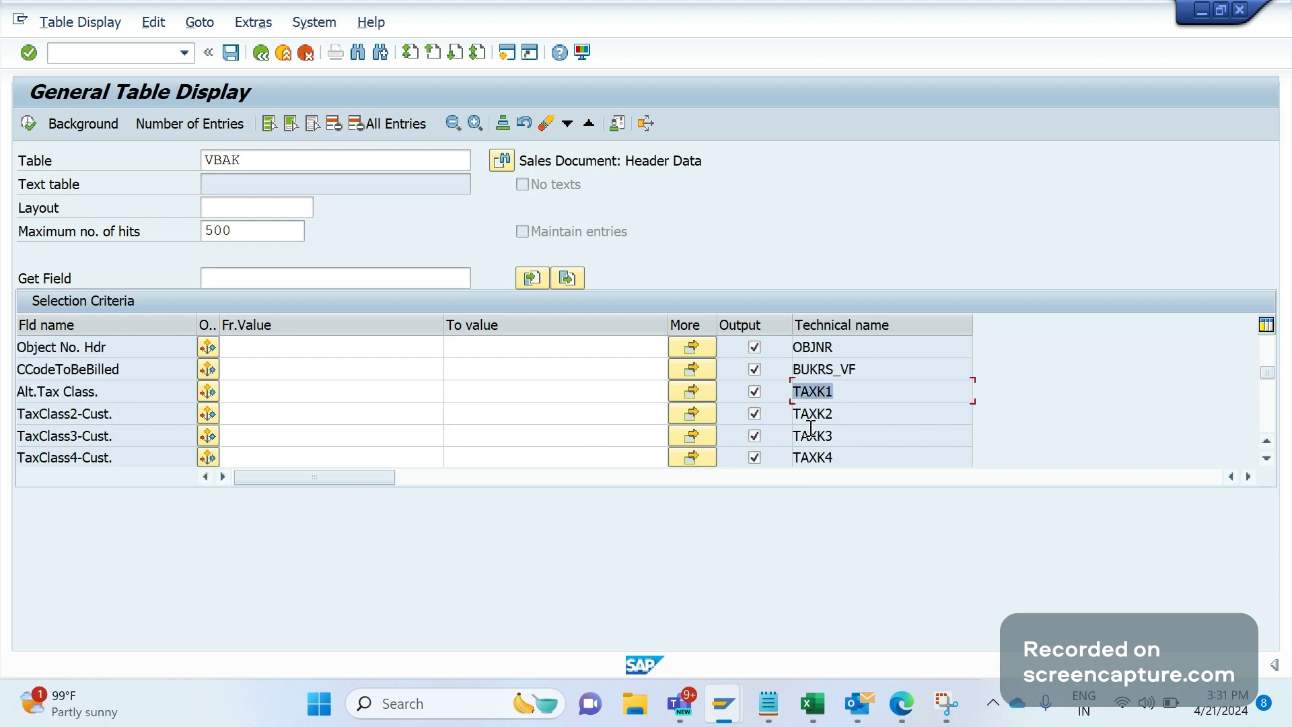
{"action": "double_click", "coordinate": [851, 395]}
{"action": "scroll", "coordinate": [849, 396], "scroll_direction": "down", "scroll_amount": 1}
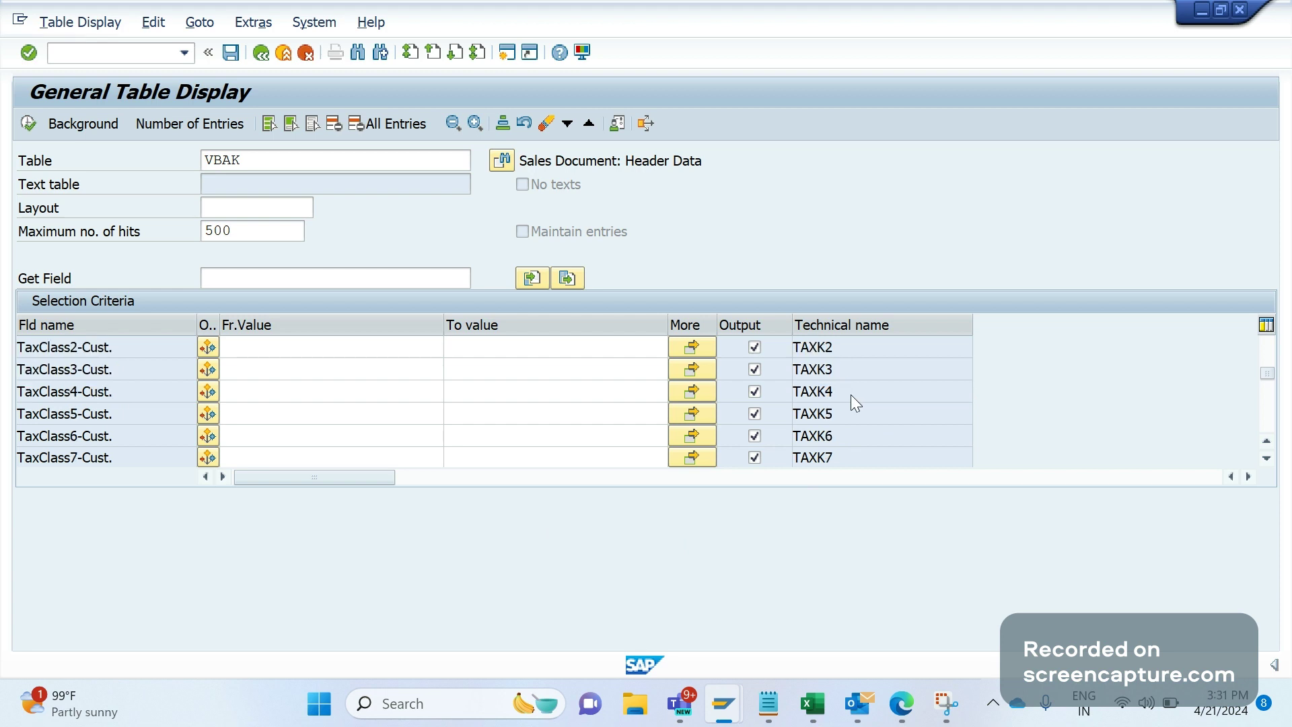
{"action": "scroll", "coordinate": [850, 394], "scroll_direction": "down", "scroll_amount": 1}
{"action": "left_click", "coordinate": [473, 439]}
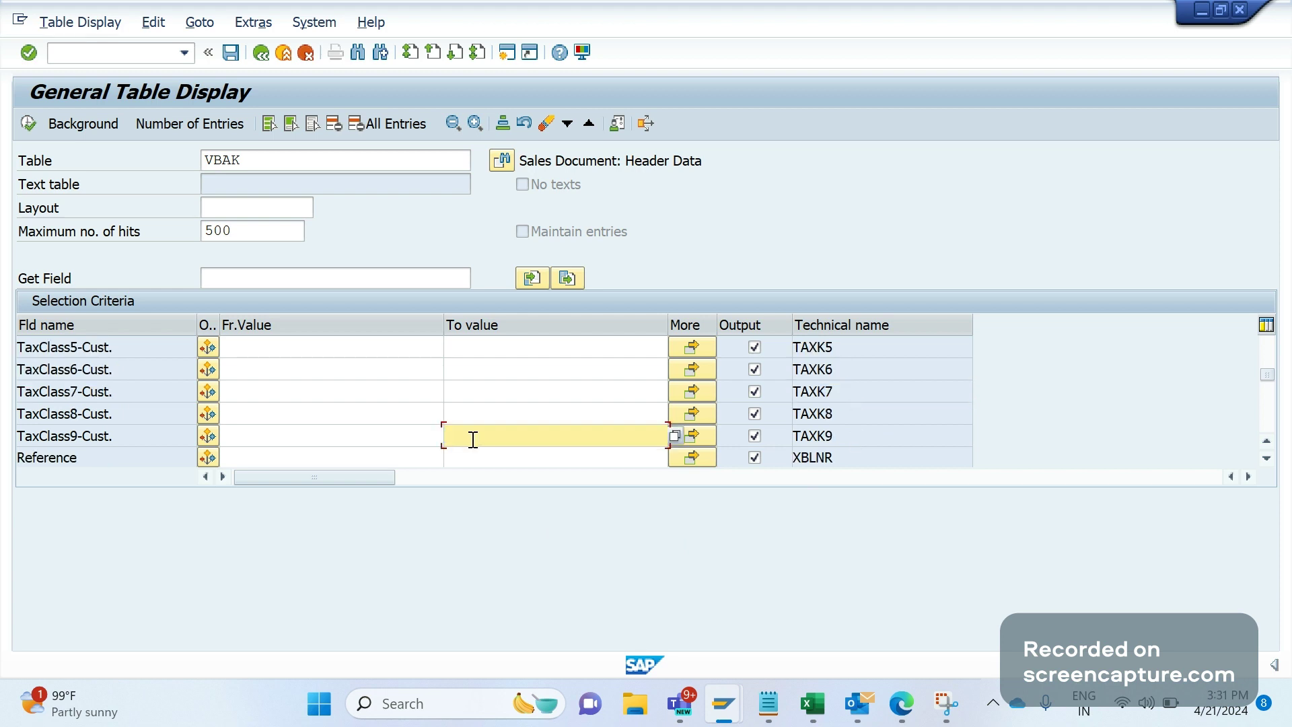
- Find the Assignment field and highlight its technical name ZUONR and its field name
{"action": "scroll", "coordinate": [473, 439], "scroll_direction": "down", "scroll_amount": 2}
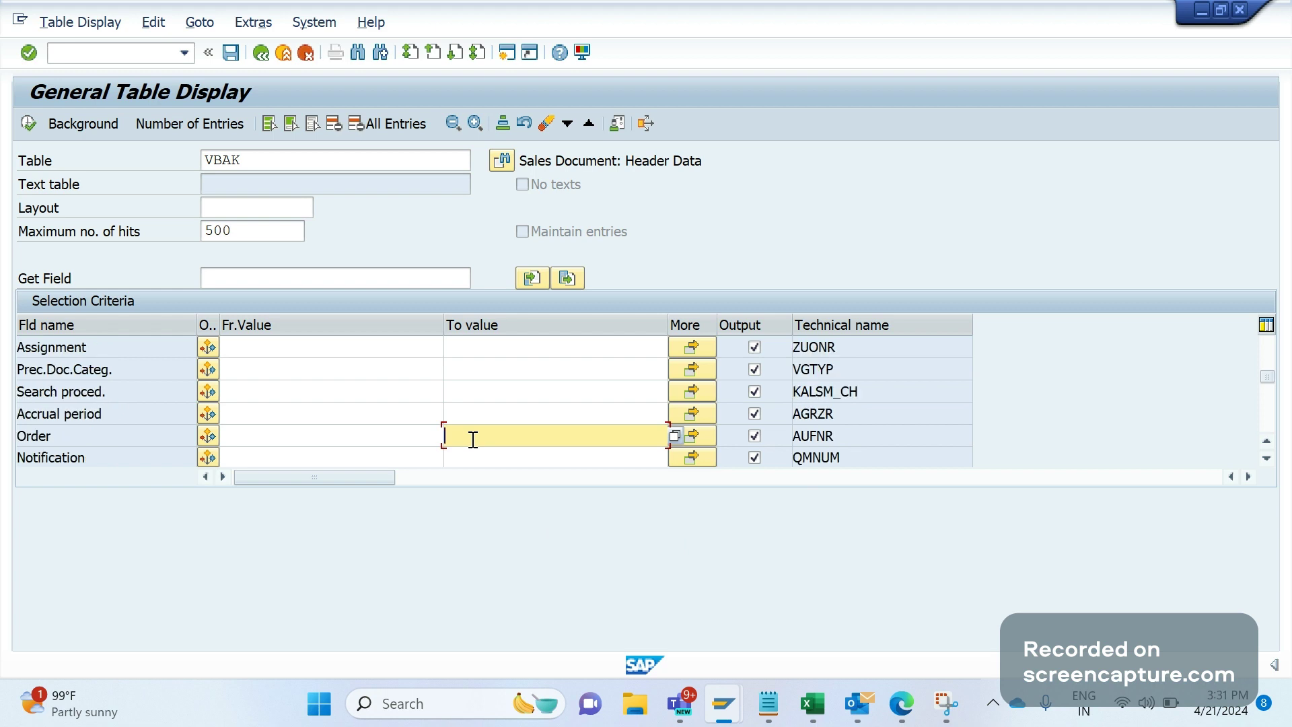
{"action": "scroll", "coordinate": [867, 451], "scroll_direction": "up", "scroll_amount": 1}
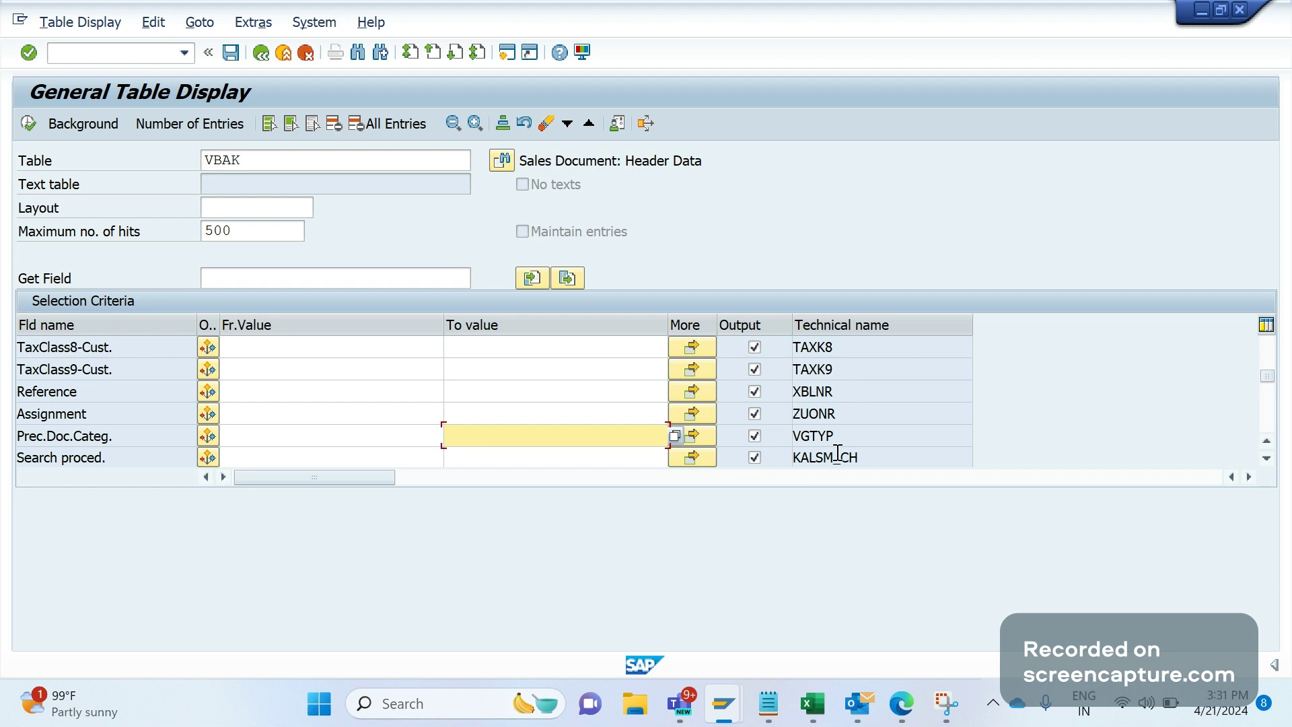
{"action": "double_click", "coordinate": [859, 418]}
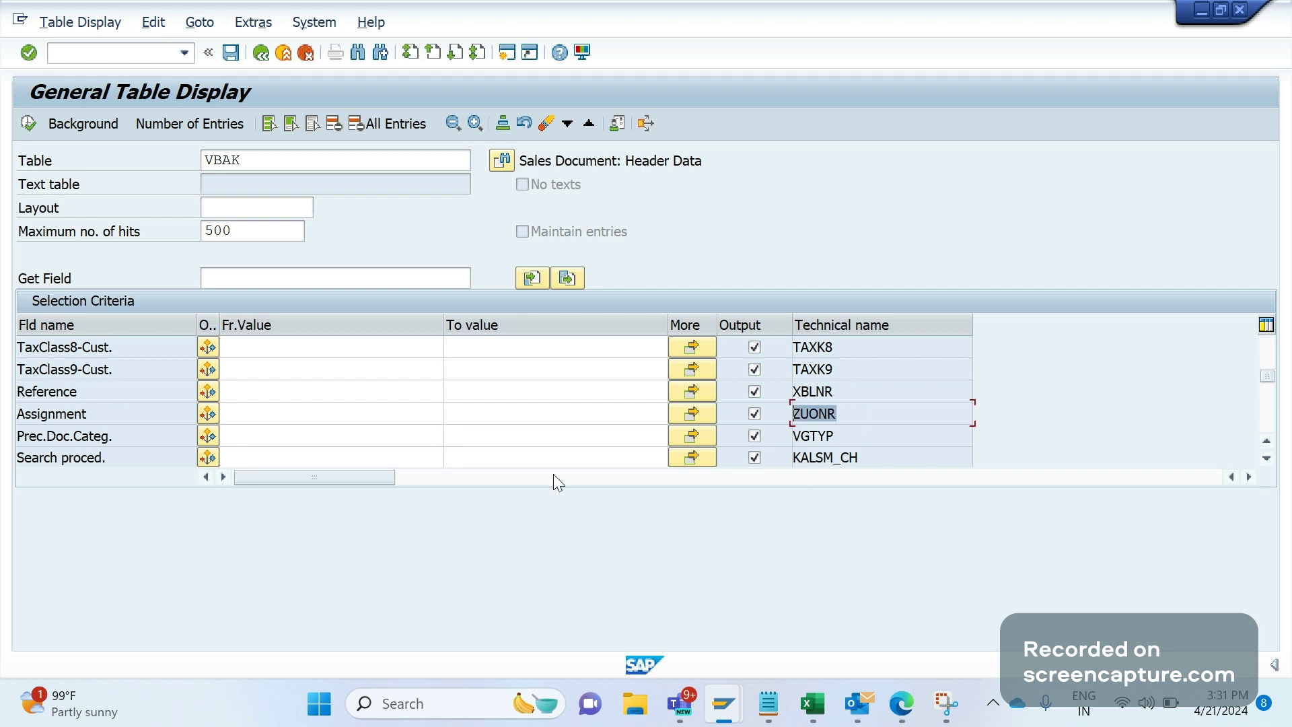
{"action": "left_click_drag", "start_coordinate": [100, 416], "coordinate": [0, 419]}
- Examine the fields from Prec.Doc.Categ. through Tax Dest. Cntry and return to the Assignment field
{"action": "scroll", "coordinate": [578, 445], "scroll_direction": "down", "scroll_amount": 1}
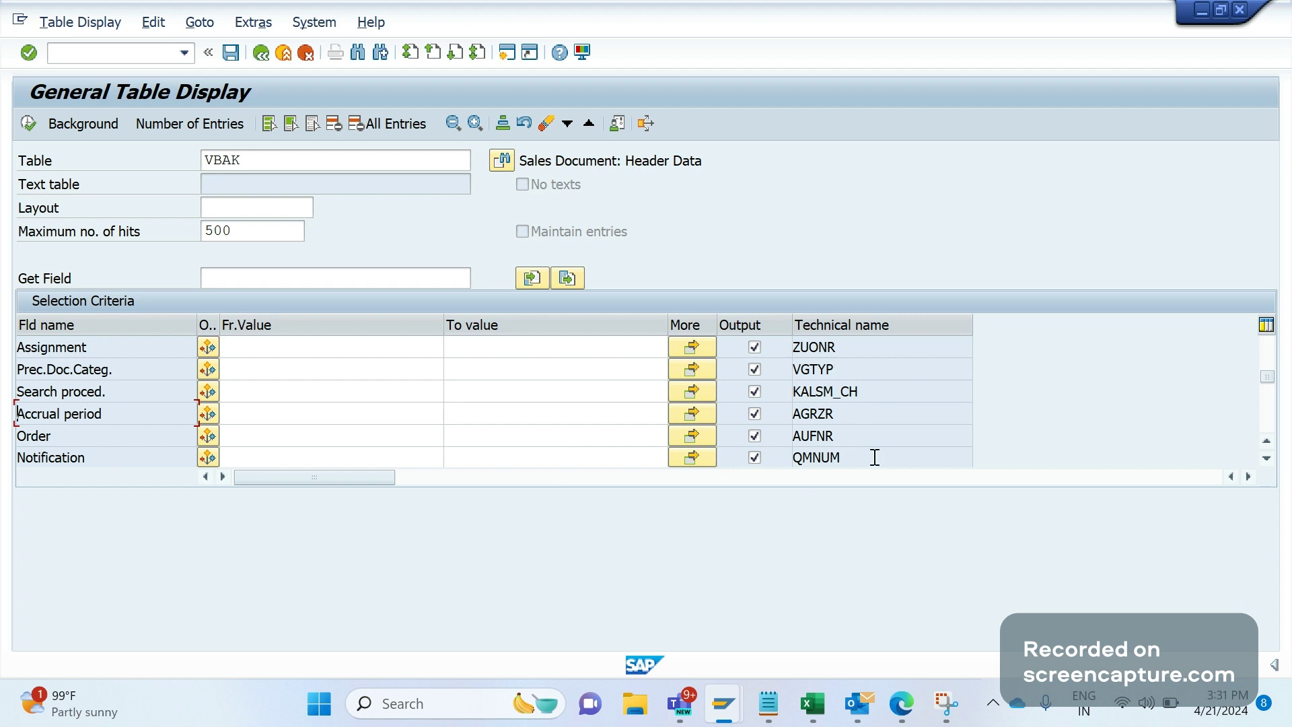
{"action": "scroll", "coordinate": [874, 457], "scroll_direction": "down", "scroll_amount": 1}
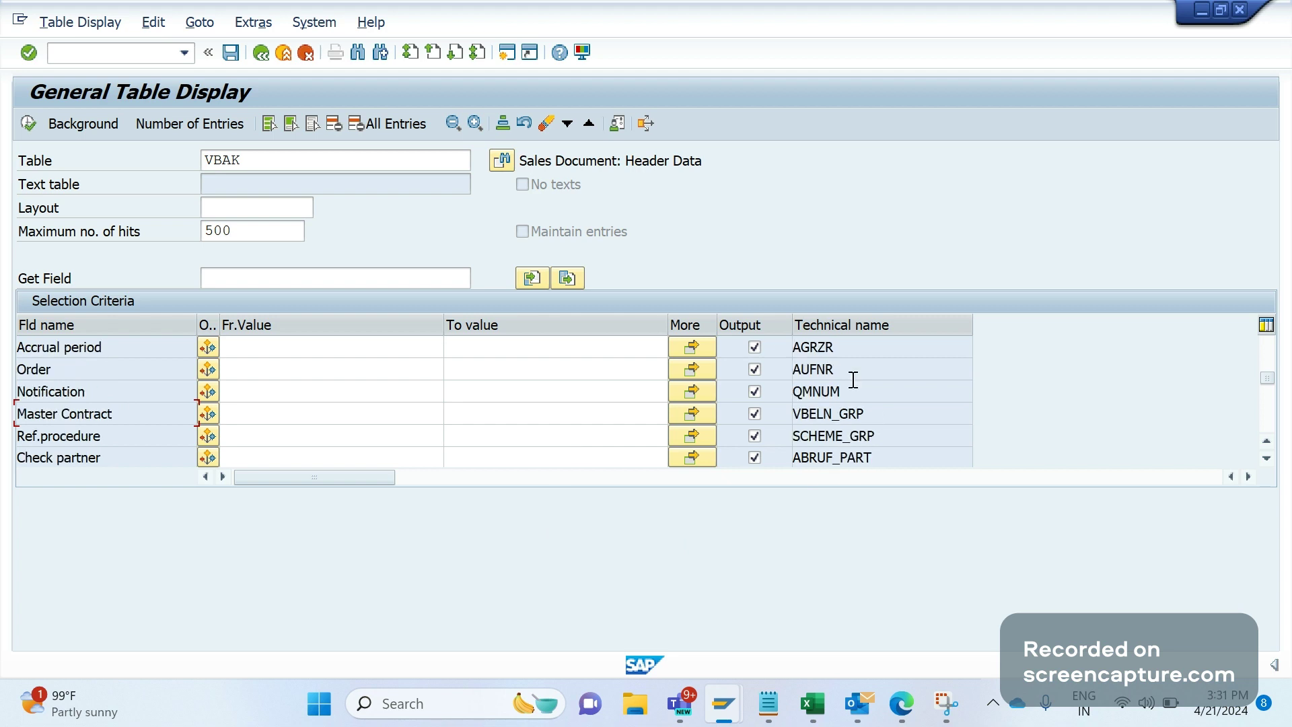
{"action": "scroll", "coordinate": [854, 383], "scroll_direction": "down", "scroll_amount": 1}
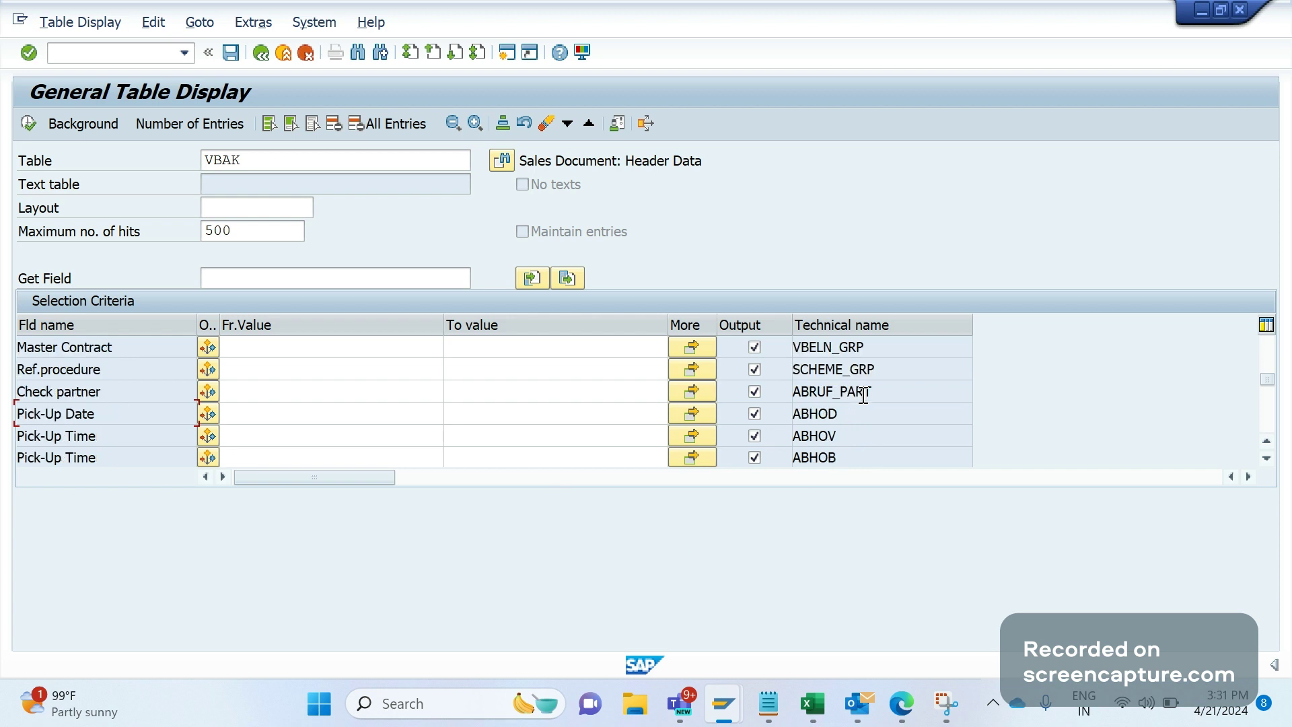
{"action": "scroll", "coordinate": [875, 407], "scroll_direction": "down", "scroll_amount": 1}
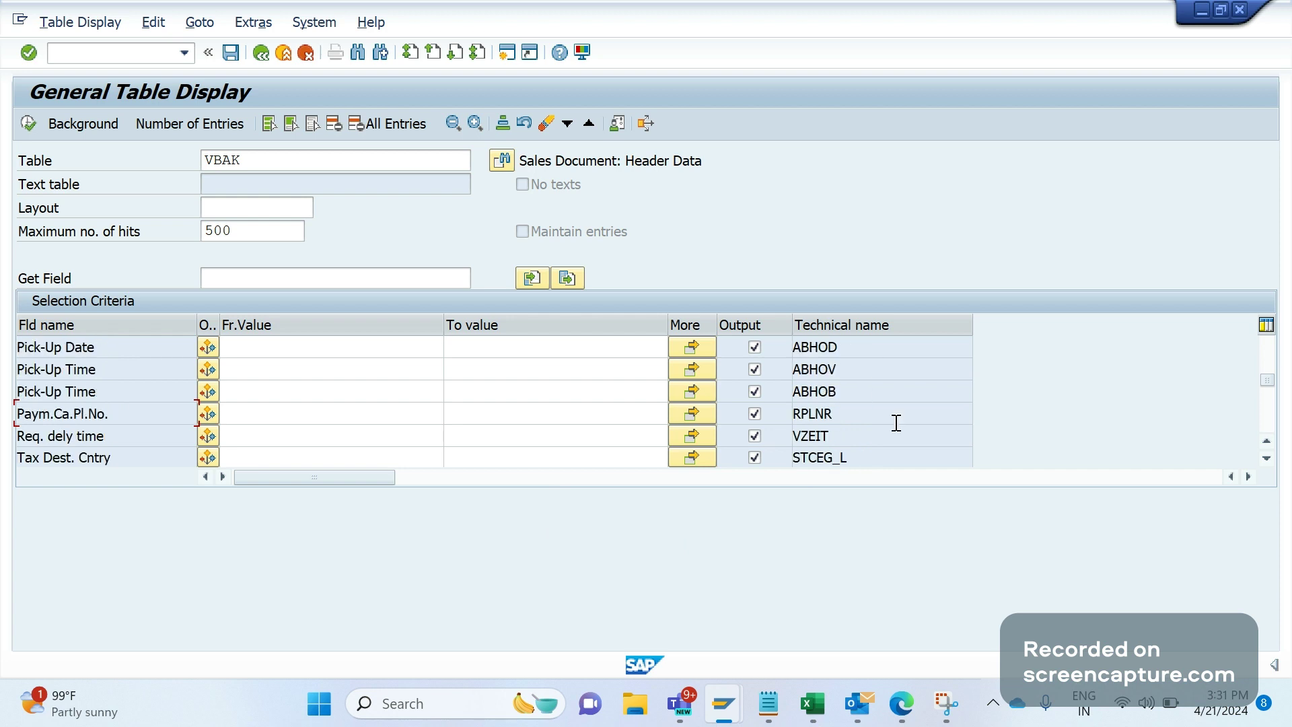
{"action": "scroll", "coordinate": [898, 427], "scroll_direction": "up", "scroll_amount": 1}
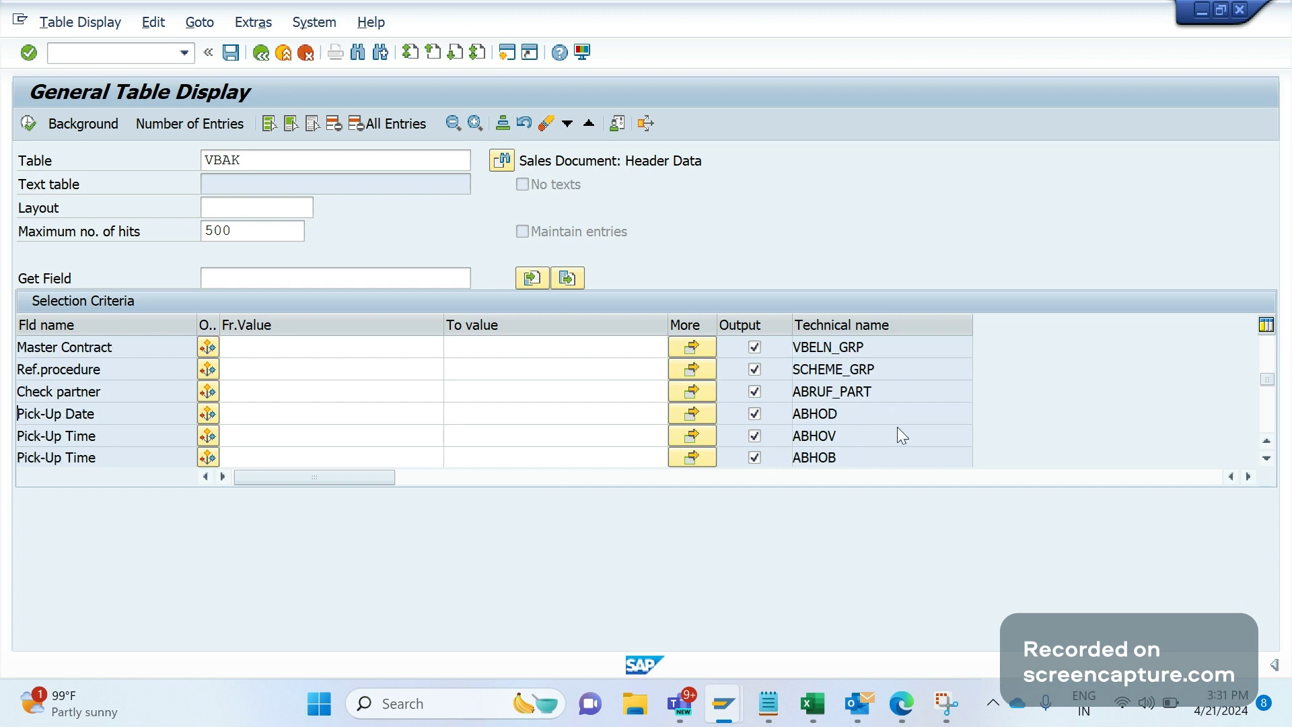
{"action": "scroll", "coordinate": [899, 430], "scroll_direction": "up", "scroll_amount": 1}
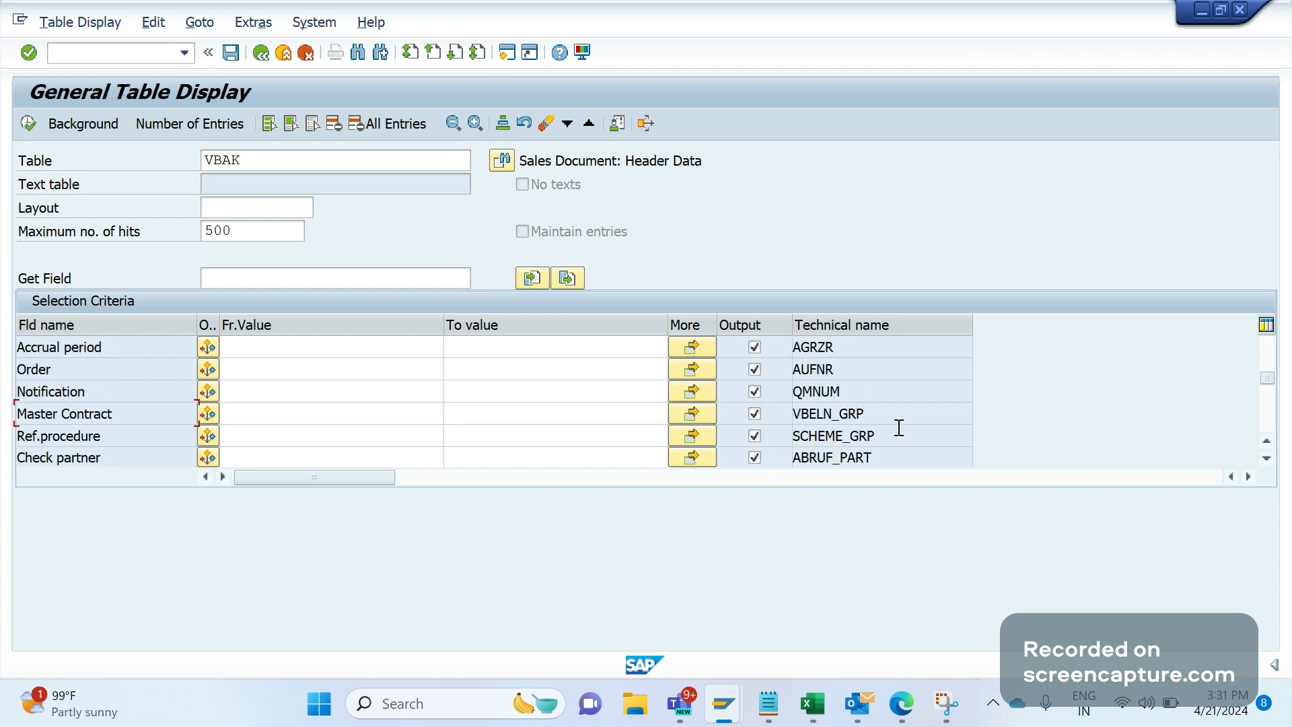
{"action": "scroll", "coordinate": [899, 428], "scroll_direction": "up", "scroll_amount": 1}
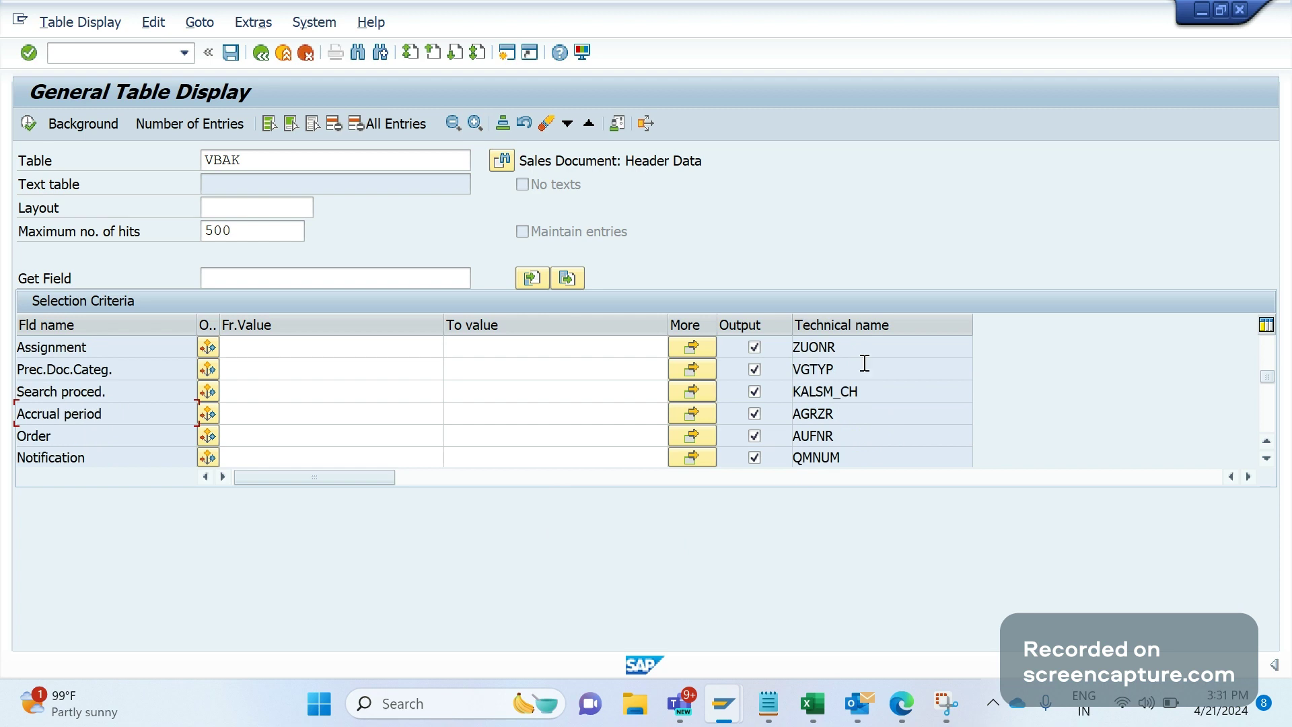
- Go back to the Reference field, highlight its name, and highlight ZUONR, the technical name of Assignment, again
{"action": "left_click_drag", "start_coordinate": [853, 348], "coordinate": [924, 458]}
{"action": "scroll", "coordinate": [923, 458], "scroll_direction": "up", "scroll_amount": 1}
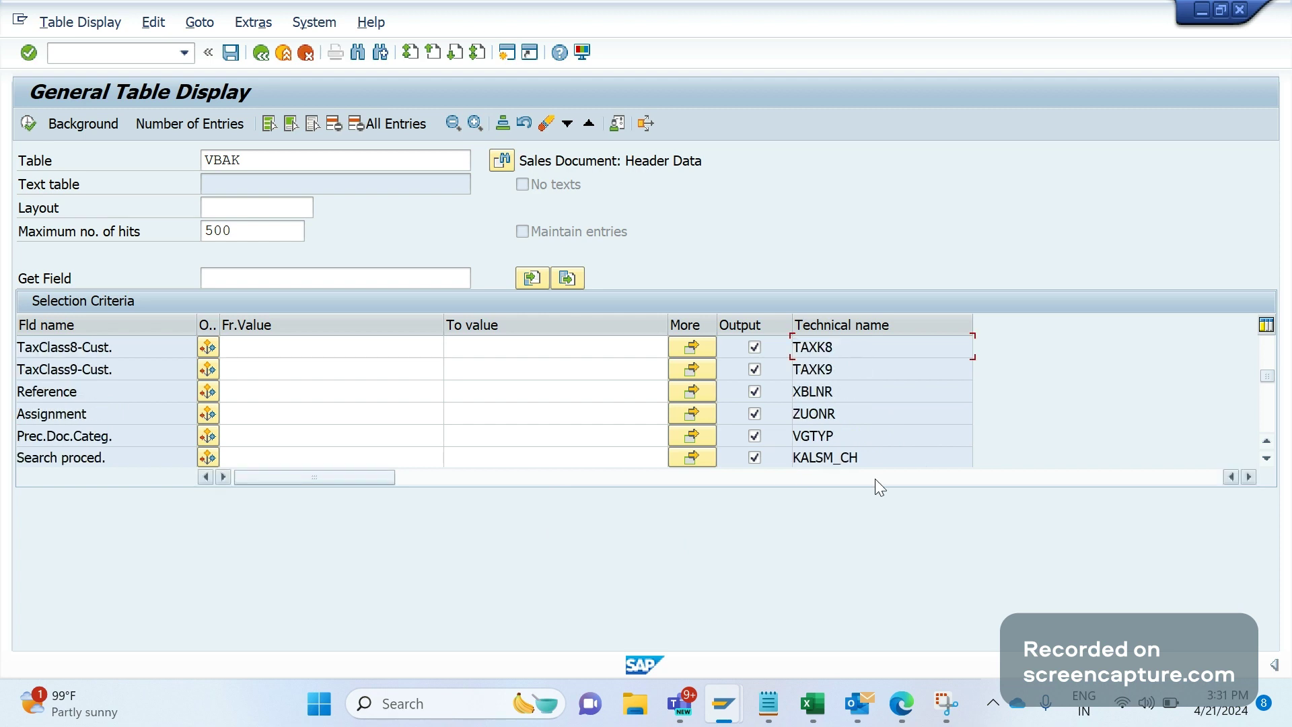
{"action": "scroll", "coordinate": [861, 473], "scroll_direction": "up", "scroll_amount": 1}
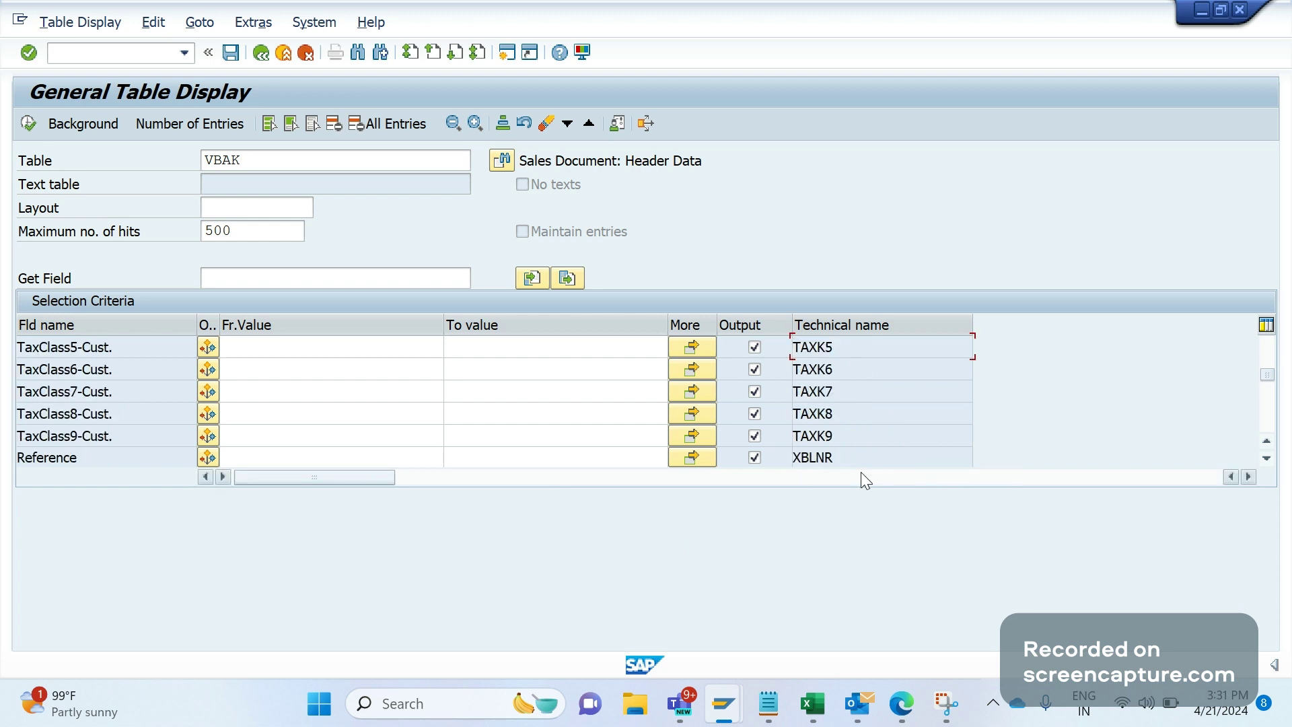
{"action": "scroll", "coordinate": [849, 400], "scroll_direction": "down", "scroll_amount": 1}
{"action": "left_click", "coordinate": [31, 396]}
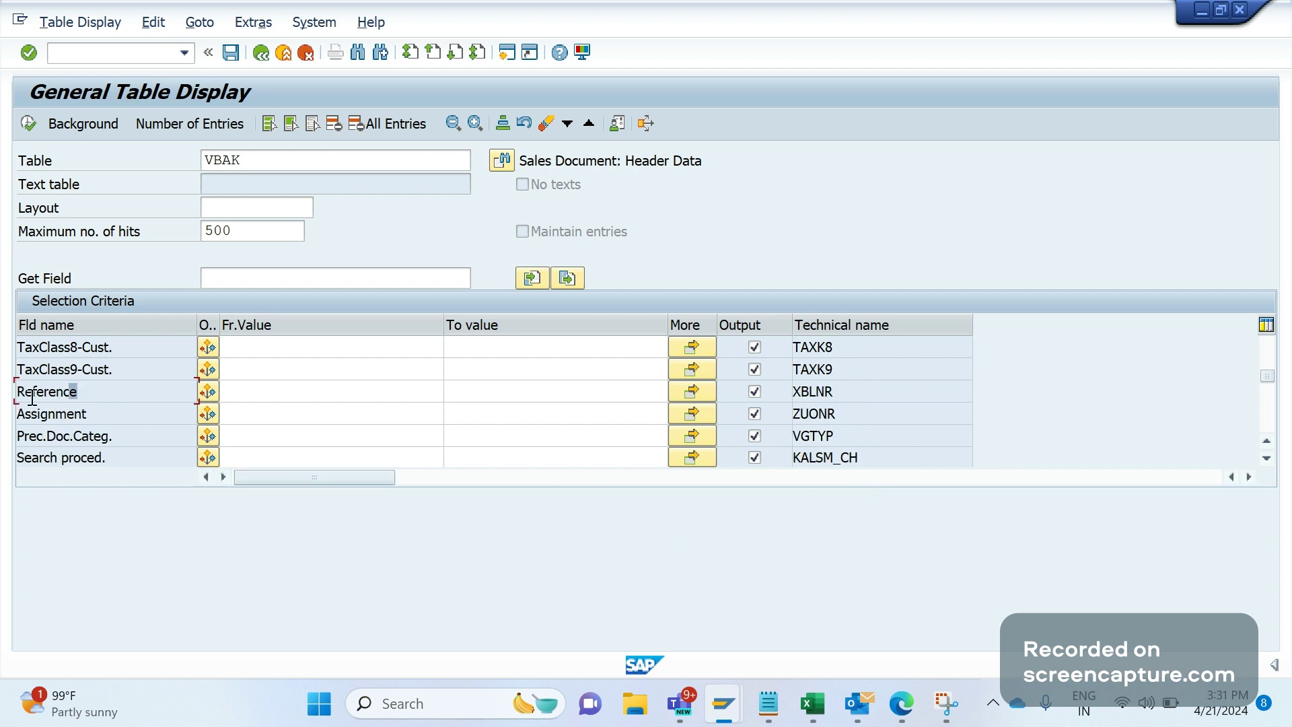
{"action": "left_click_drag", "start_coordinate": [32, 397], "coordinate": [17, 397]}
{"action": "double_click", "coordinate": [827, 412]}
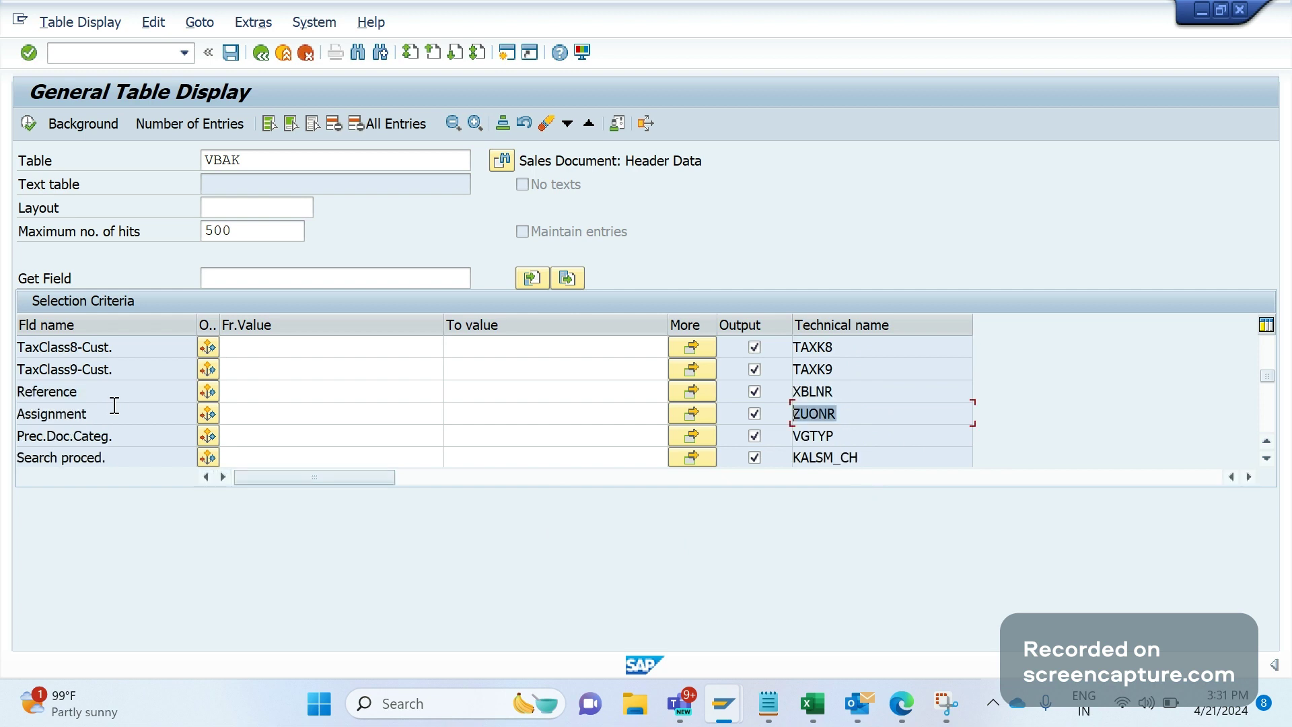
- Look through the fields following Assignment, from Prec.Doc.Categ. to the Pick-Up Date and Pick-Up Time fields
{"action": "scroll", "coordinate": [595, 441], "scroll_direction": "down", "scroll_amount": 1}
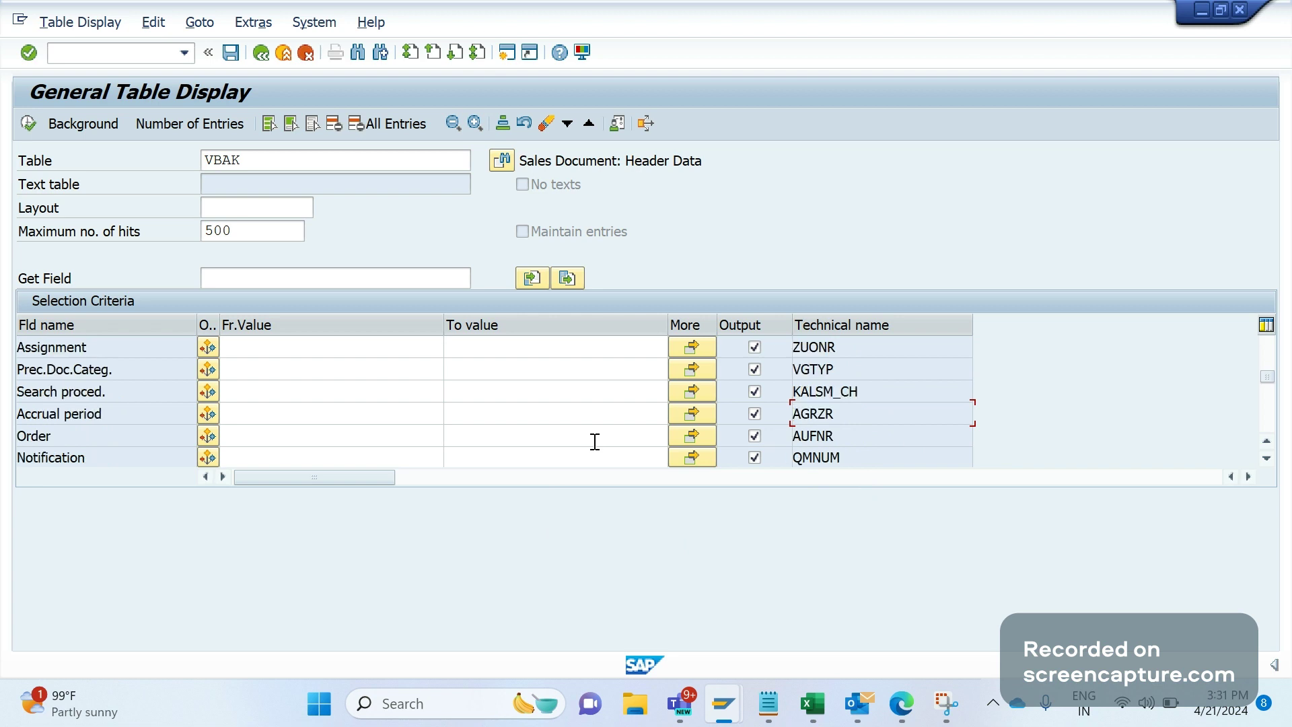
{"action": "scroll", "coordinate": [580, 442], "scroll_direction": "down", "scroll_amount": 1}
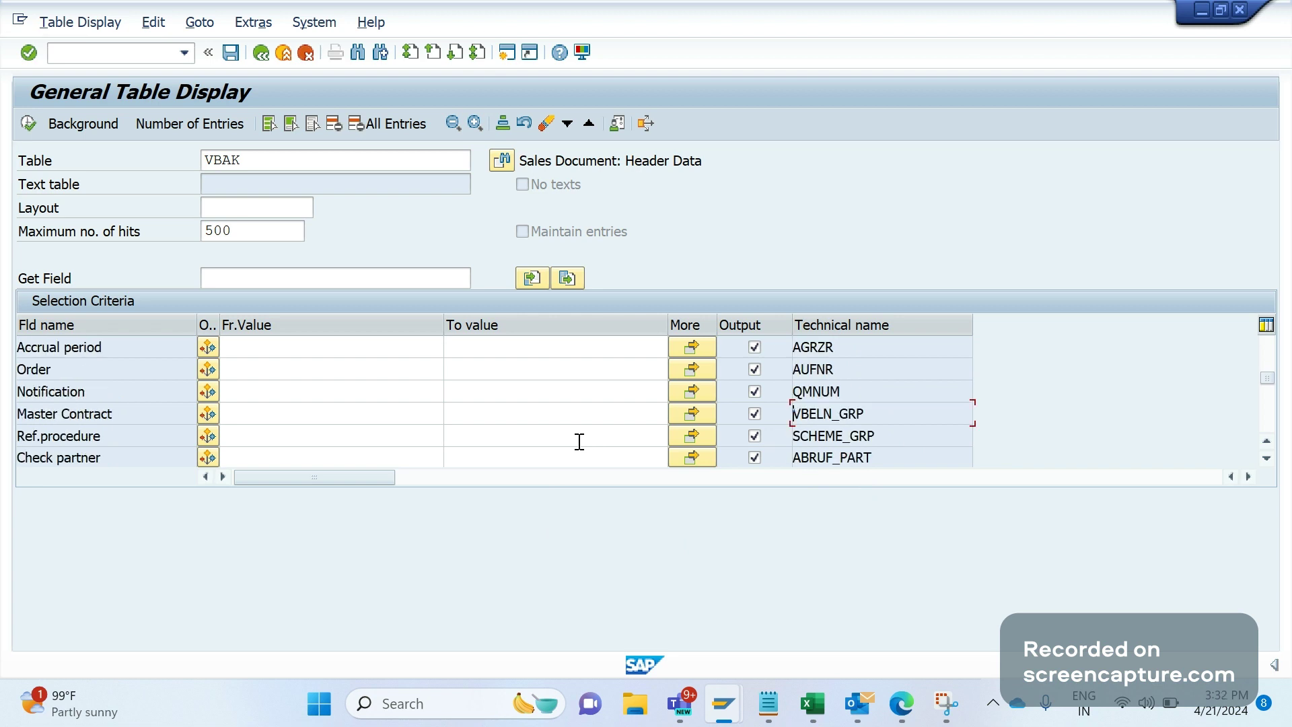
{"action": "scroll", "coordinate": [579, 441], "scroll_direction": "down", "scroll_amount": 1}
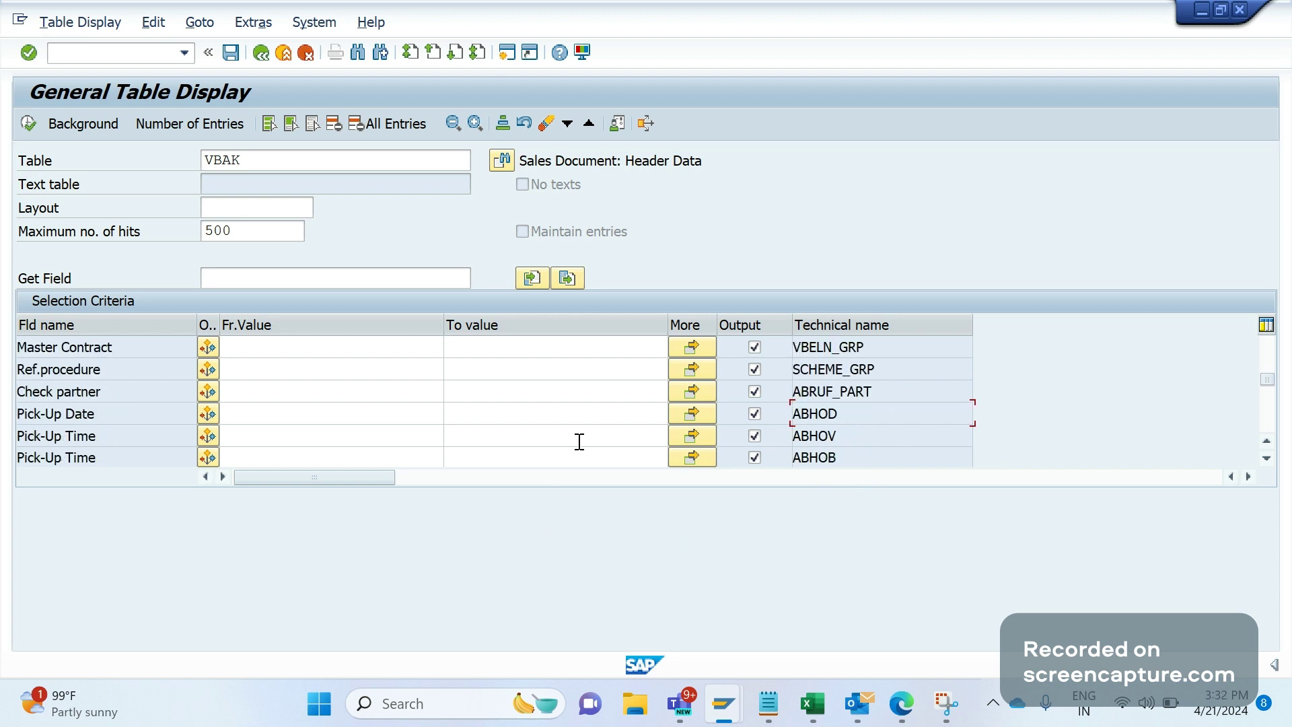